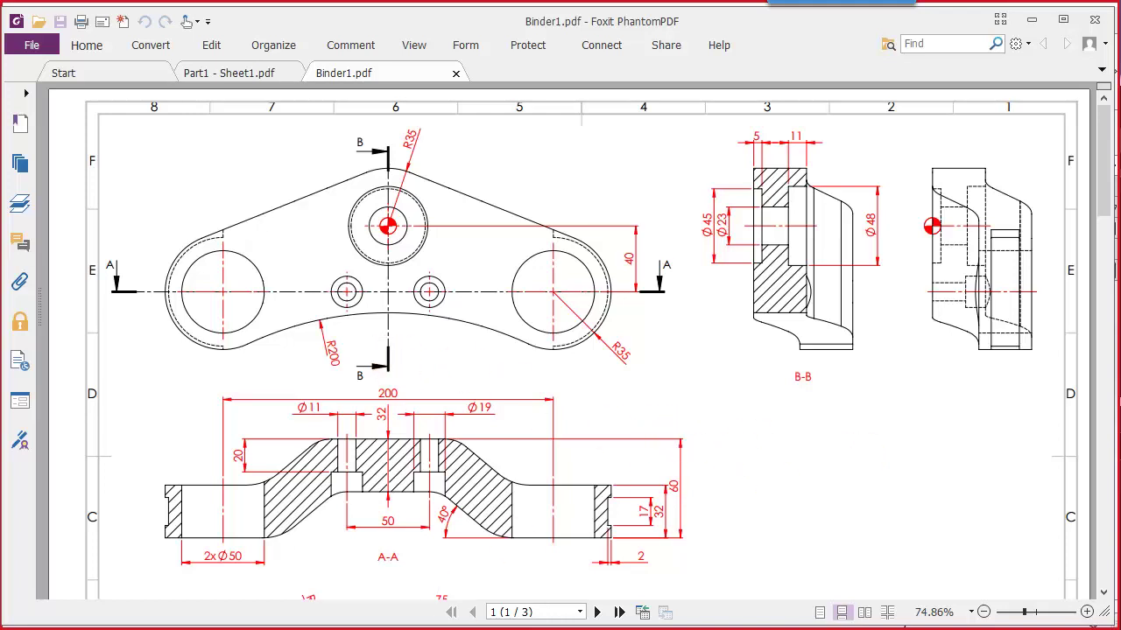
# Switch to SOLIDWORKS and start a new sketch on the Front Plane
pyautogui.hotkey('alt', 'Tab')
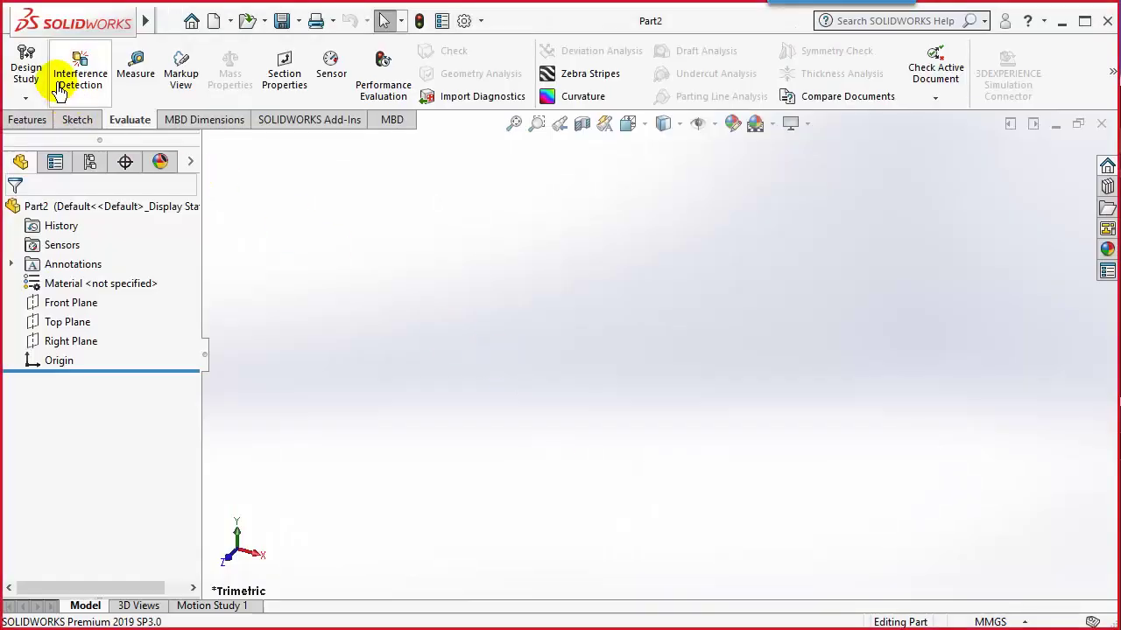
pyautogui.click(77, 123)
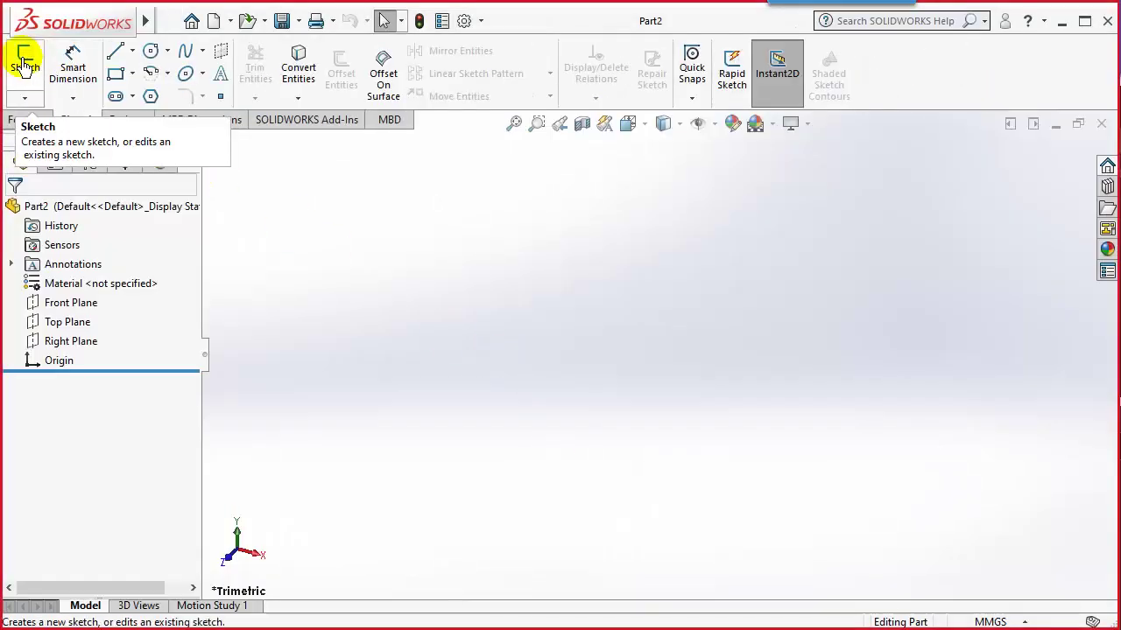
pyautogui.click(25, 63)
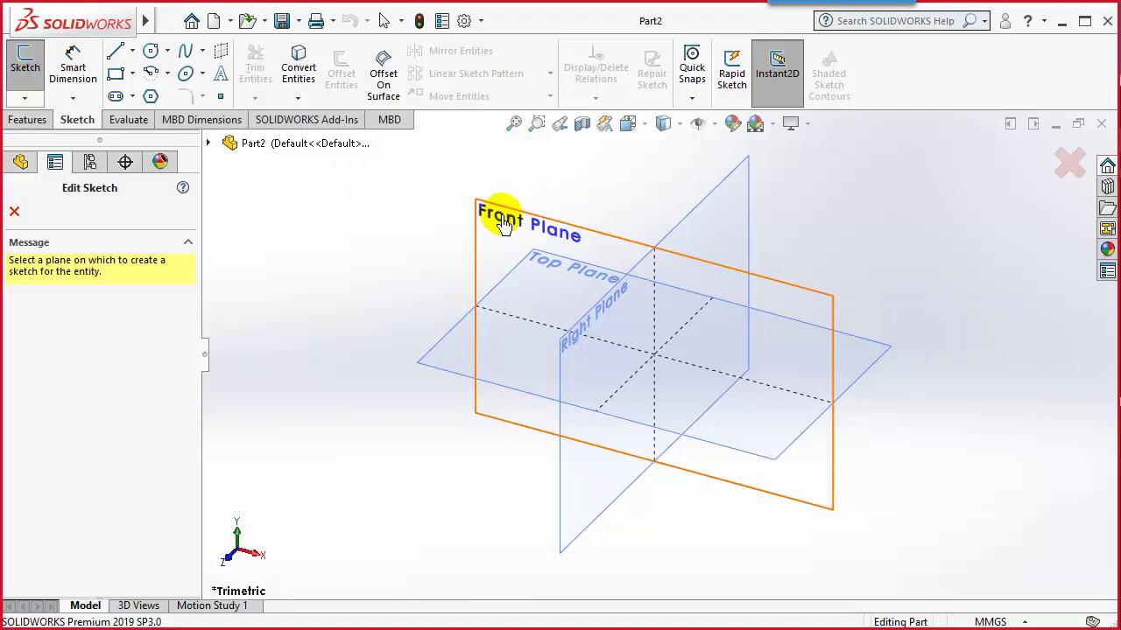
pyautogui.click(503, 225)
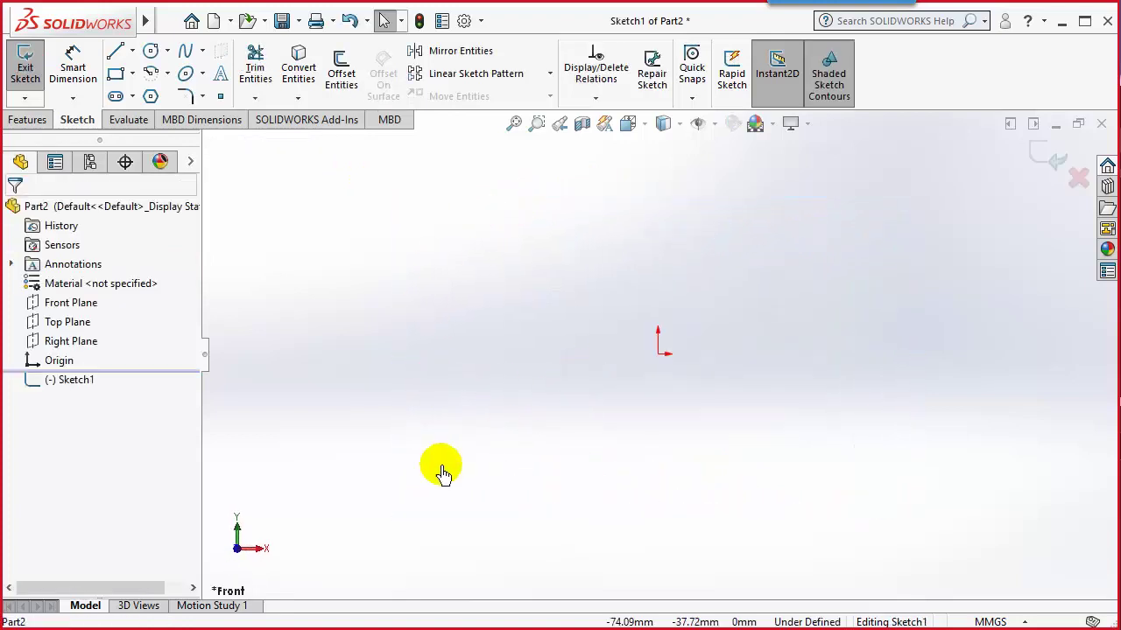
# Sketch a circle about 67 mm in diameter centred on the origin
pyautogui.hotkey('alt', 'Tab')
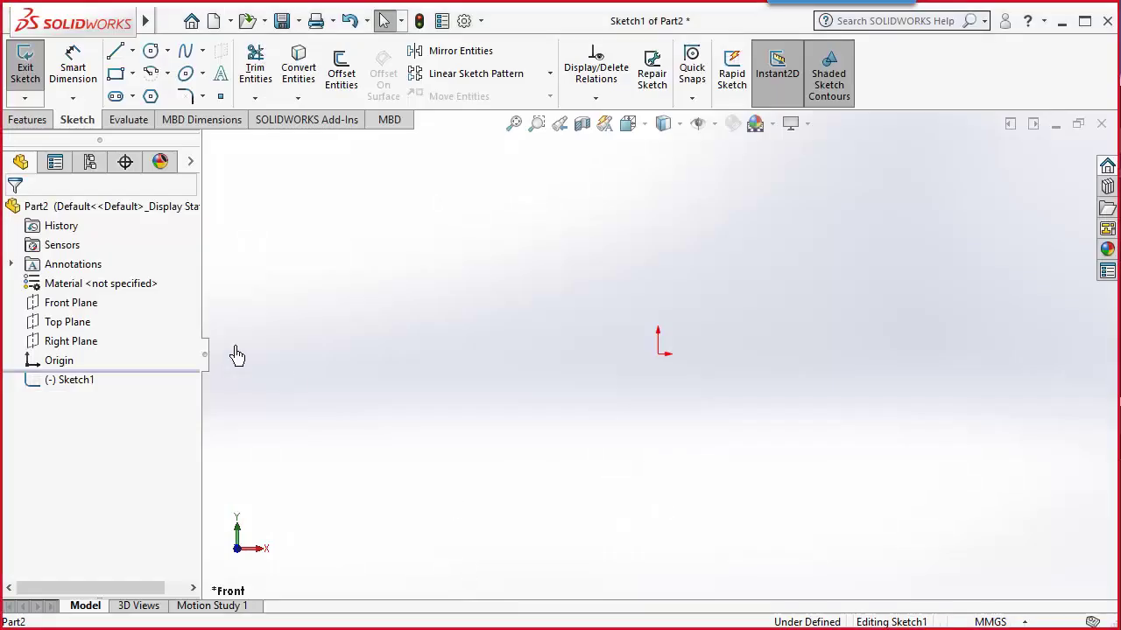
pyautogui.click(151, 55)
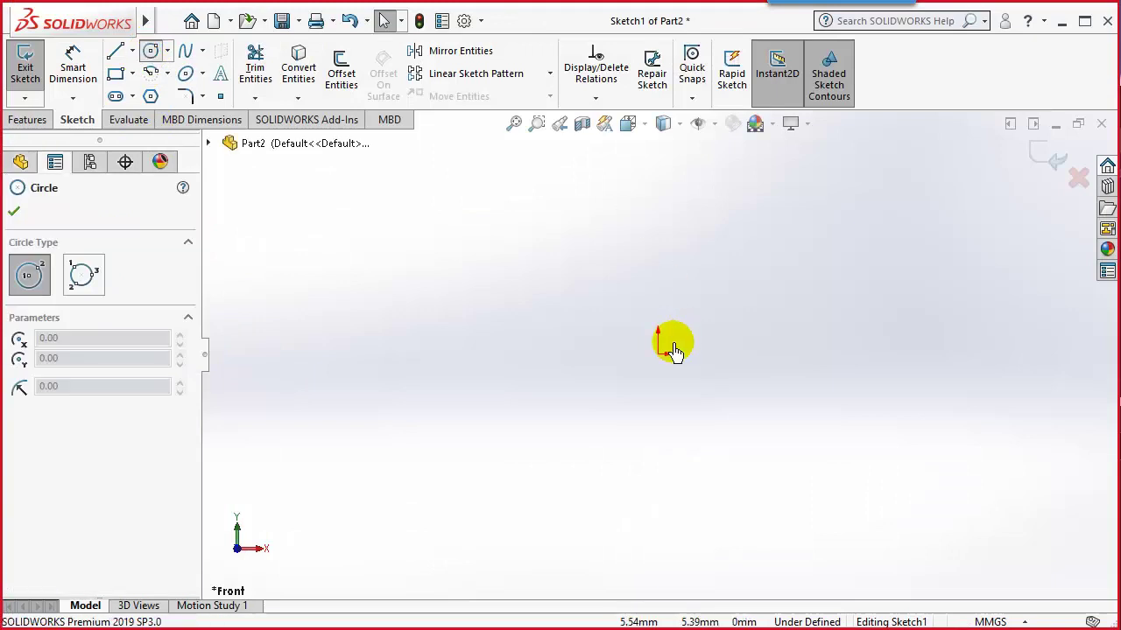
pyautogui.click(658, 353)
pyautogui.click(650, 454)
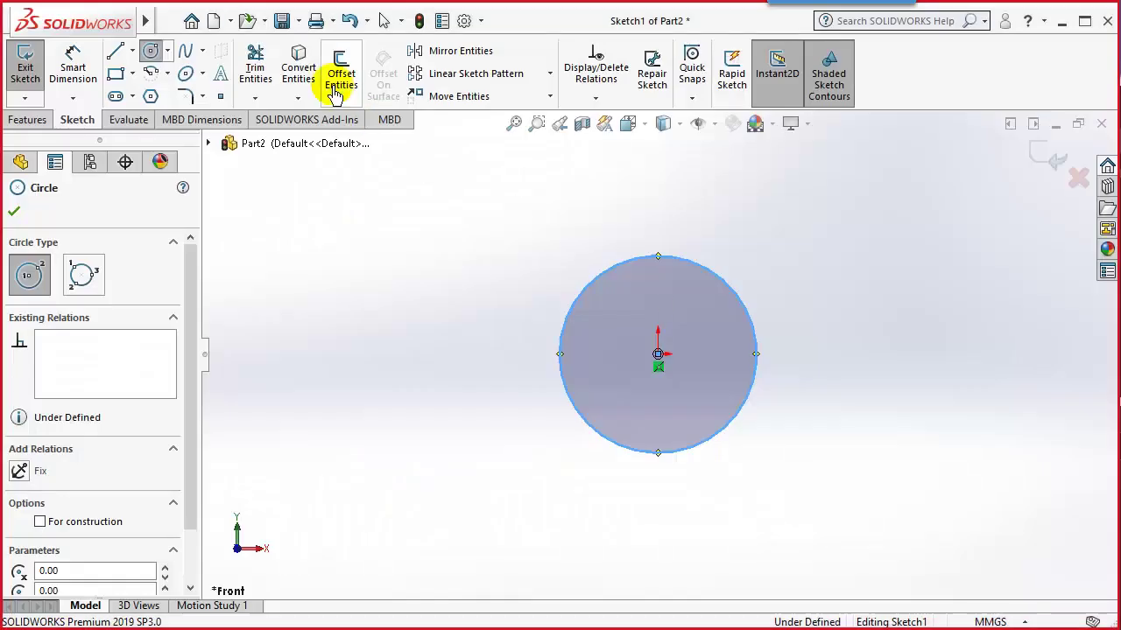
# Dimension the circle's diameter as 35*2 mm and centre the dimension text above the circle
pyautogui.click(74, 61)
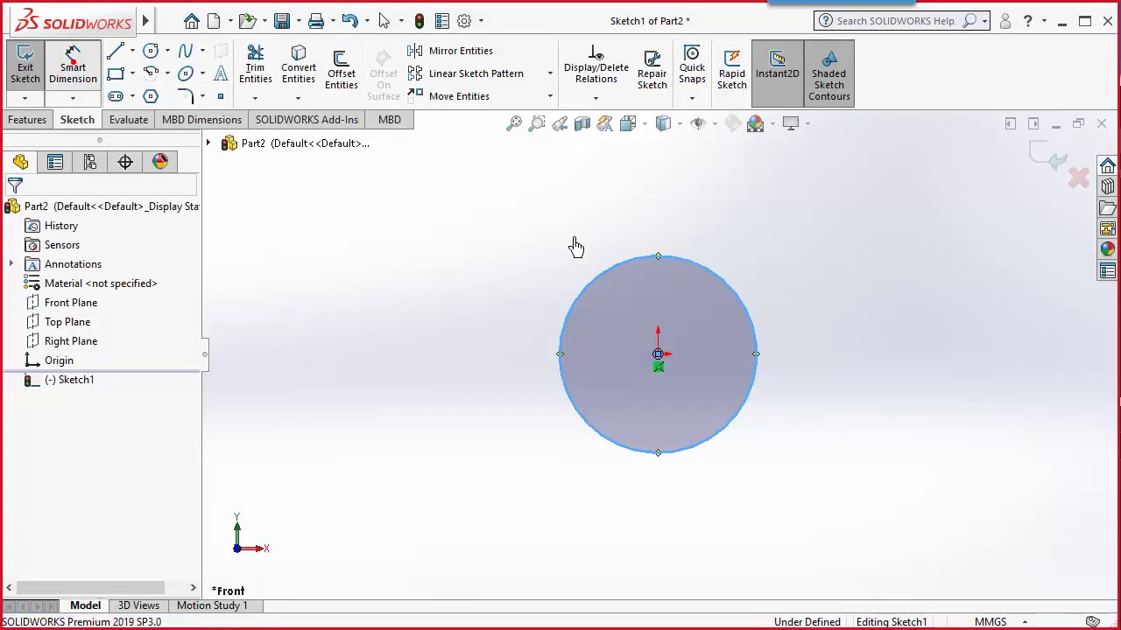
pyautogui.click(611, 267)
pyautogui.click(603, 243)
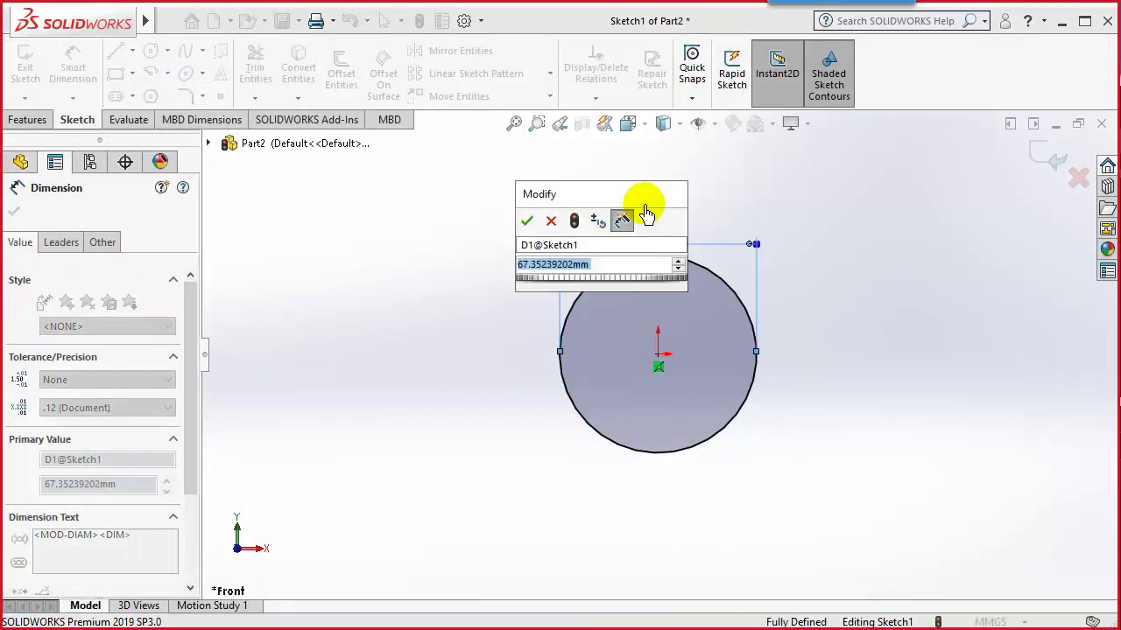
pyautogui.write('35*2')
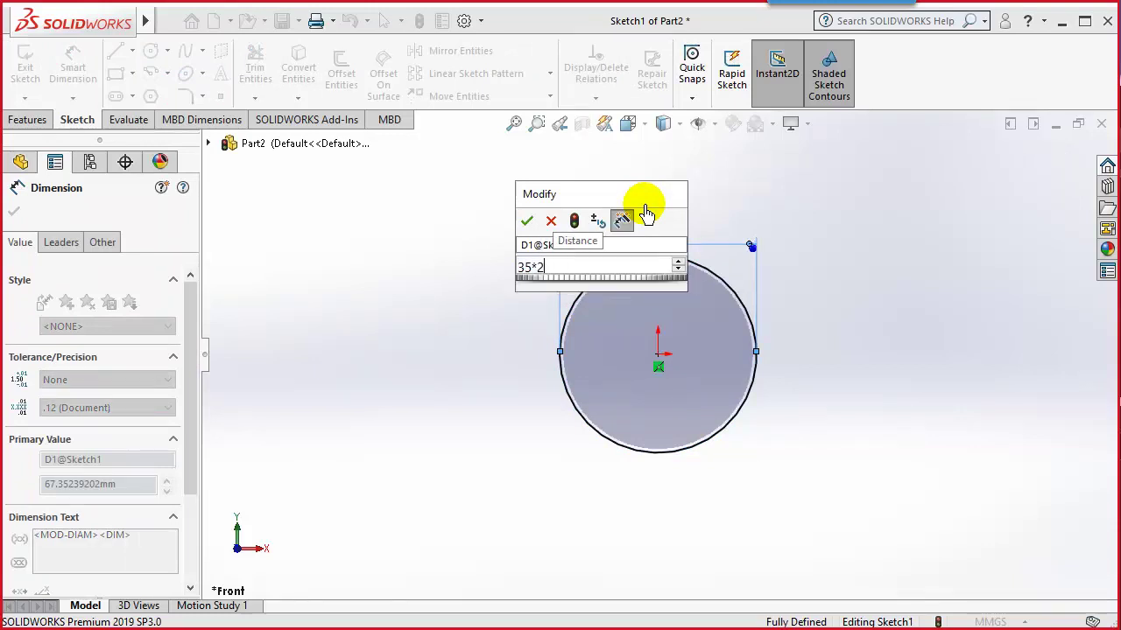
pyautogui.press('Return')
pyautogui.click(845, 427)
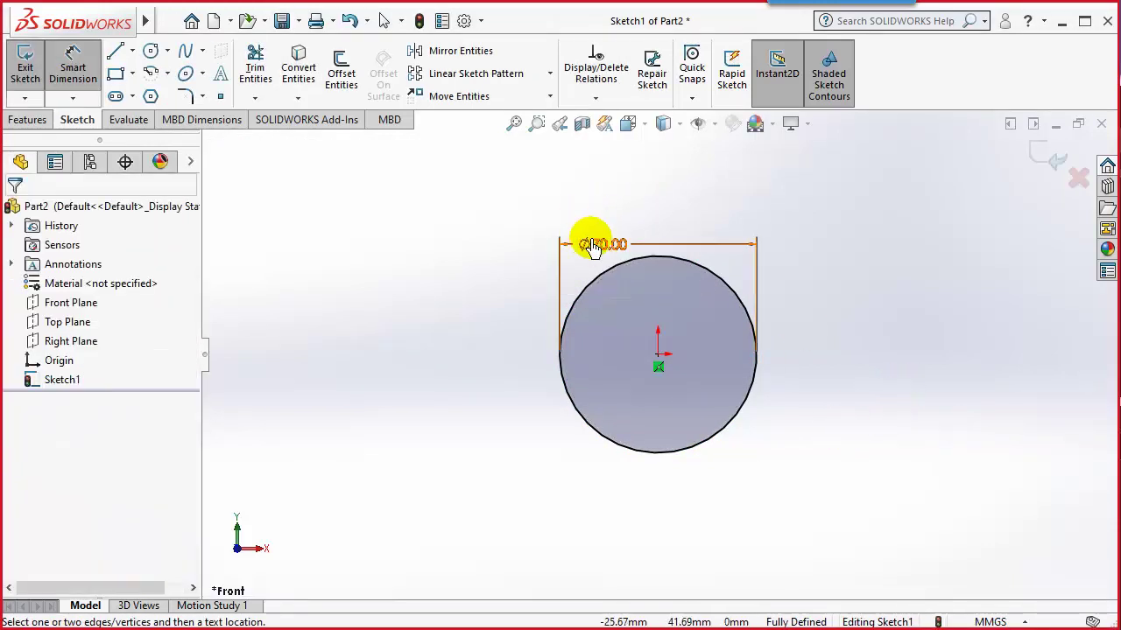
pyautogui.moveTo(593, 245); pyautogui.dragTo(655, 230)
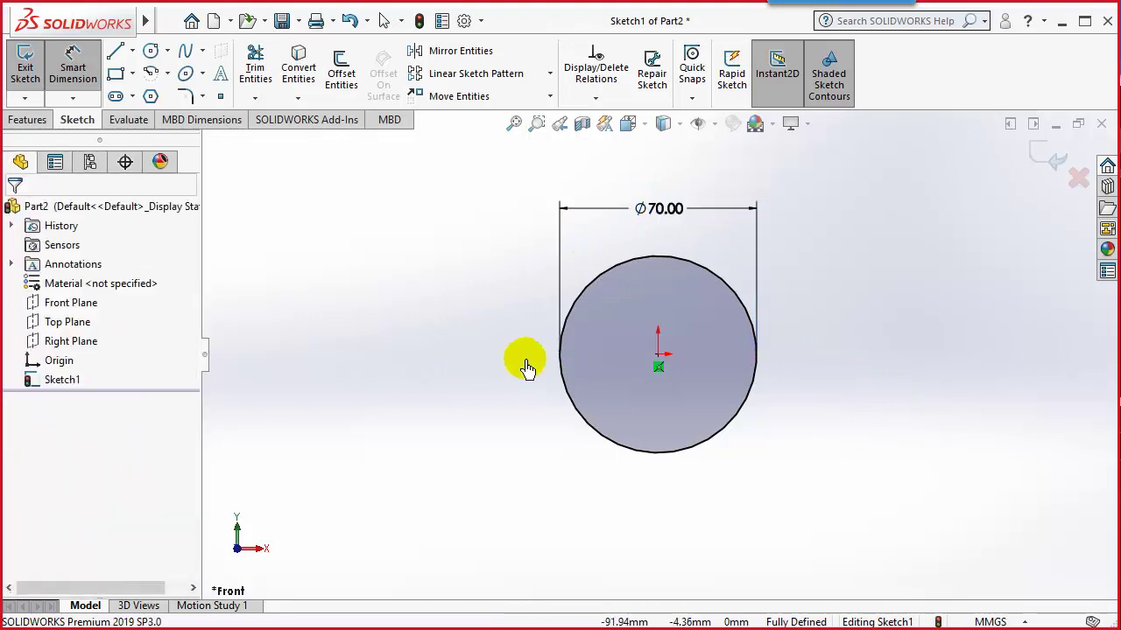
# Sketch a second circle centred about 173 mm right of and 106 mm below the origin
pyautogui.scroll(4, 692, 350)
pyautogui.scroll(-2, 770, 454)
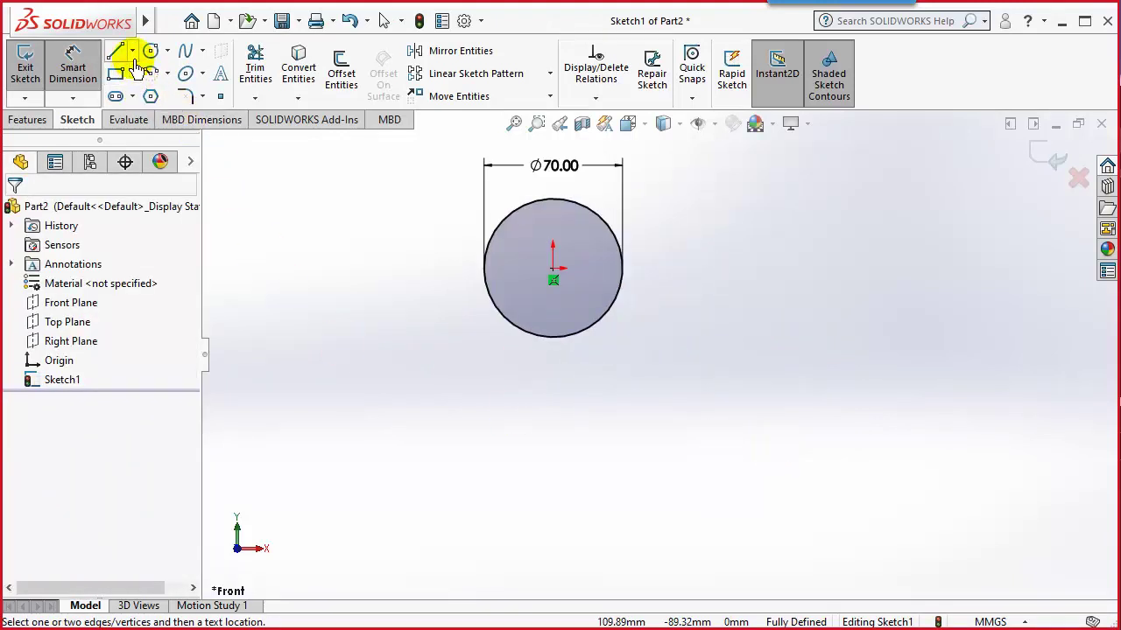
pyautogui.click(151, 50)
pyautogui.scroll(-2, 798, 427)
pyautogui.click(803, 418)
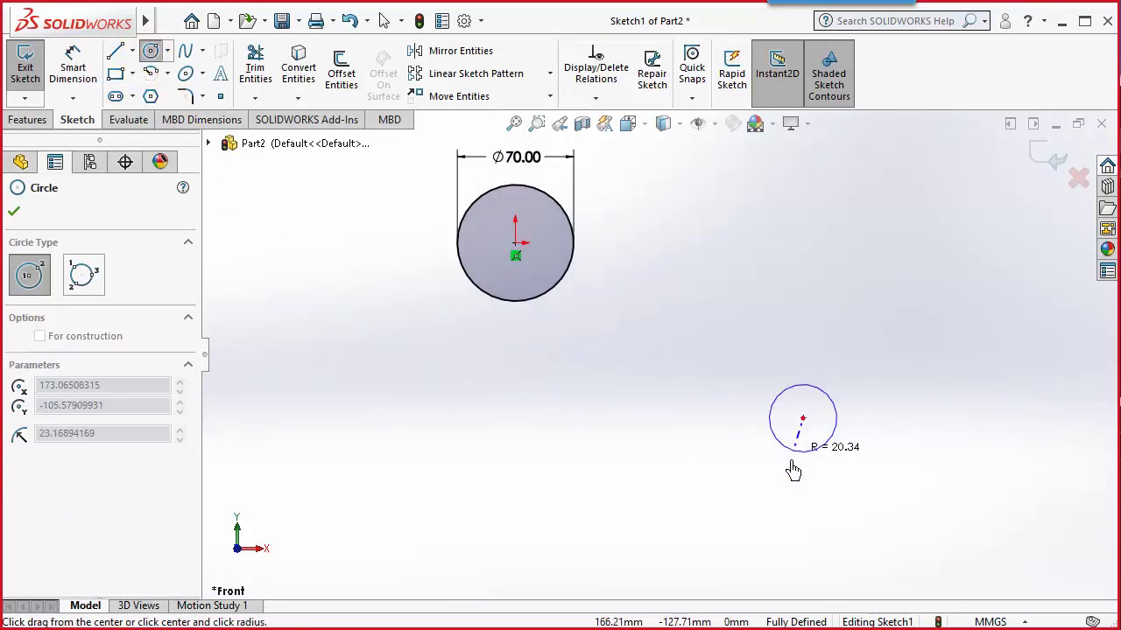
pyautogui.click(784, 478)
# Dimension the vertical distance between the centres of the two circles as 40 mm
pyautogui.click(72, 63)
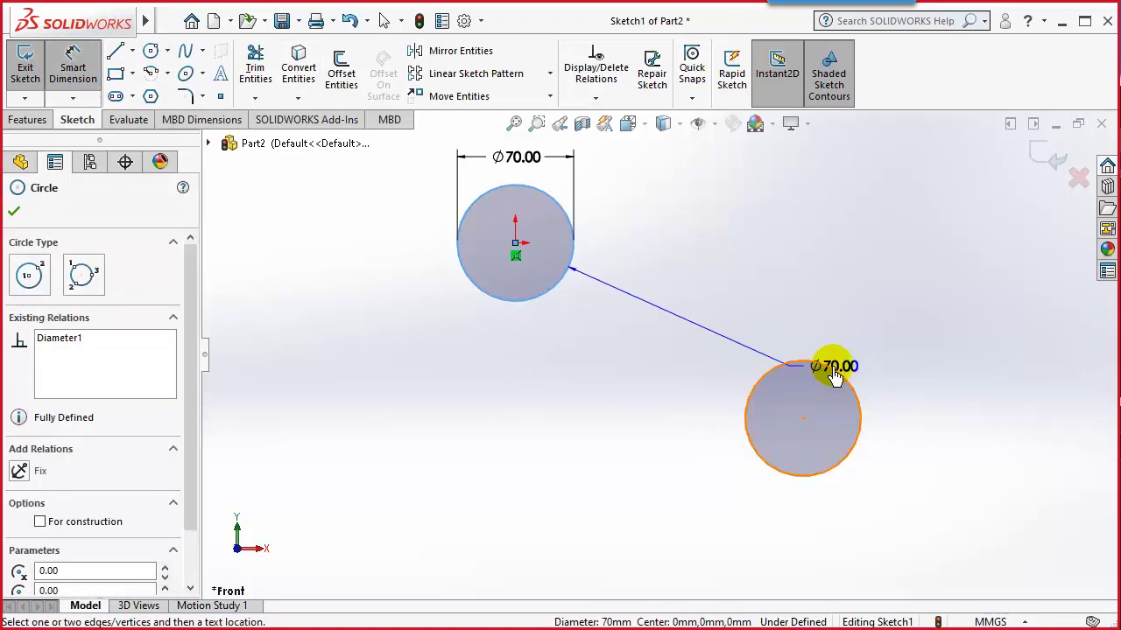
pyautogui.click(833, 365)
pyautogui.click(927, 346)
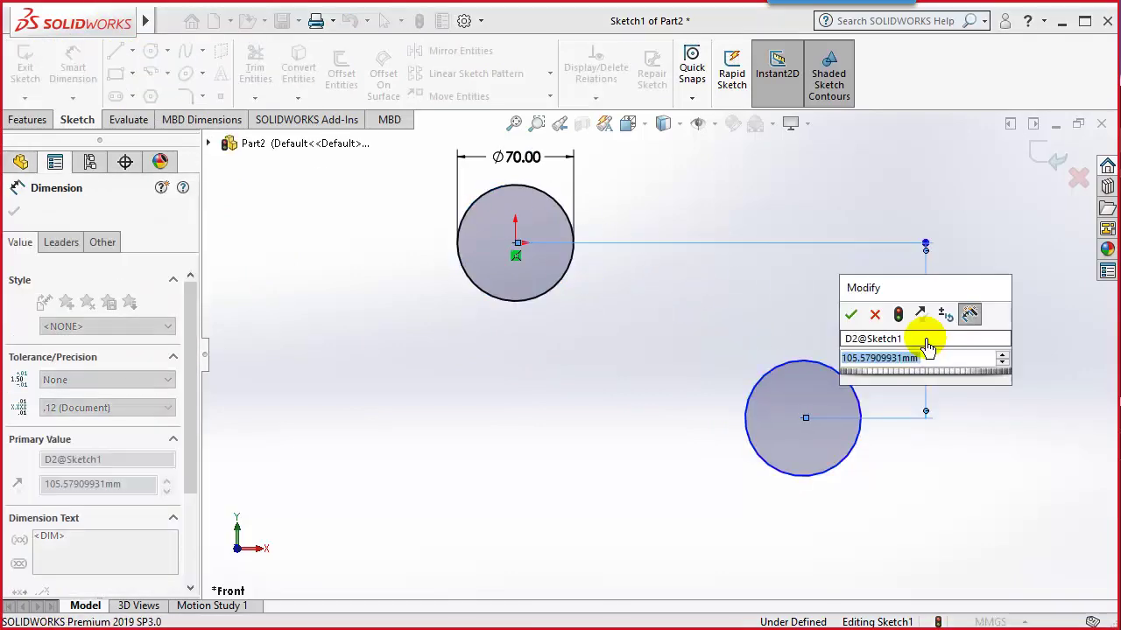
pyautogui.write('40')
pyautogui.press('Return')
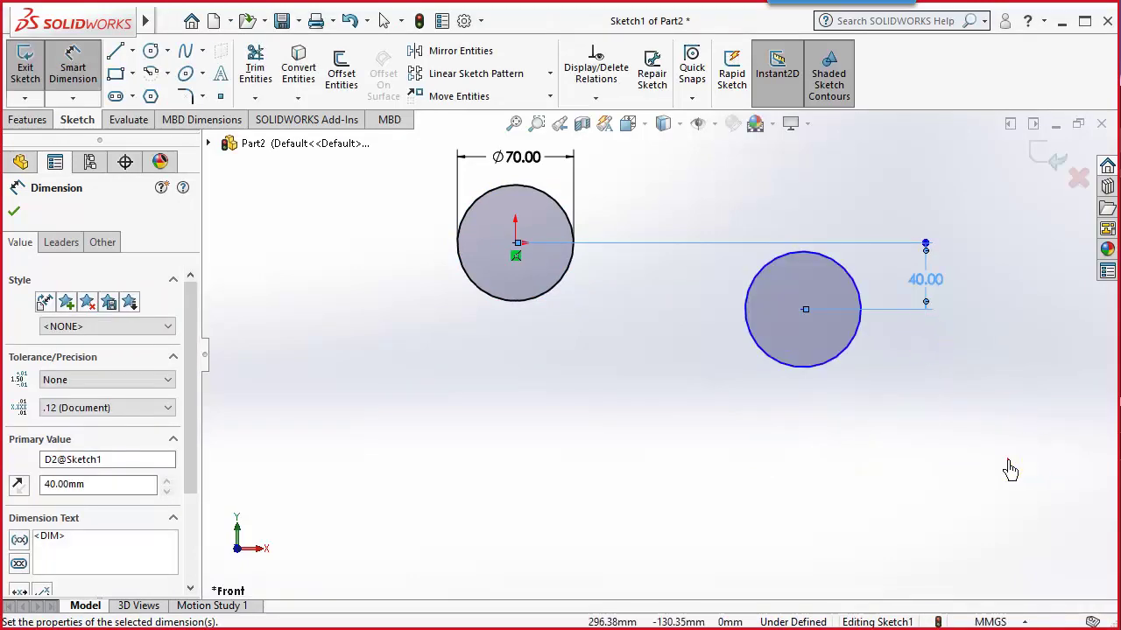
pyautogui.click(1009, 468)
# Check the reference drawing and add an Equal relation between the origin circle and the second circle
pyautogui.hotkey('alt', 'Tab')
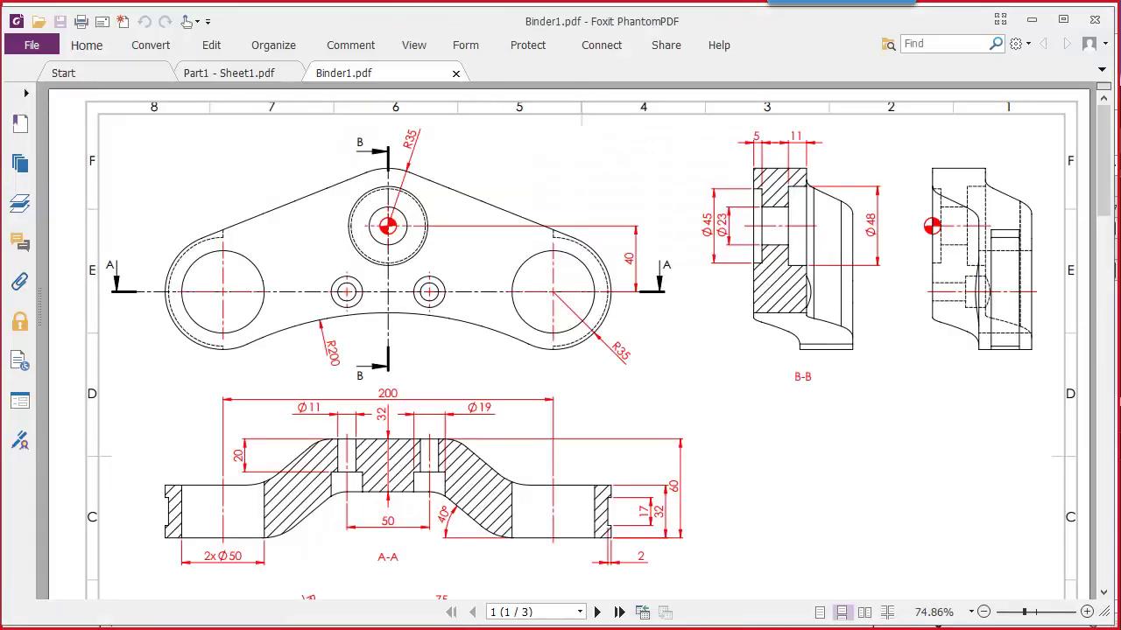
pyautogui.hotkey('alt', 'Tab')
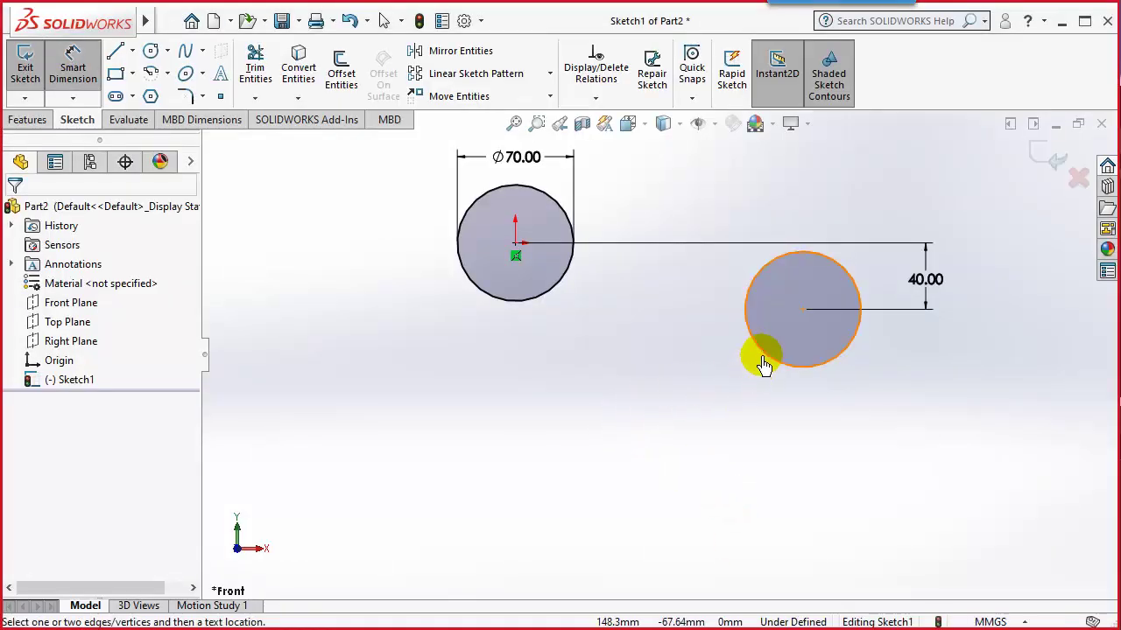
pyautogui.press('Escape')
pyautogui.click(596, 98)
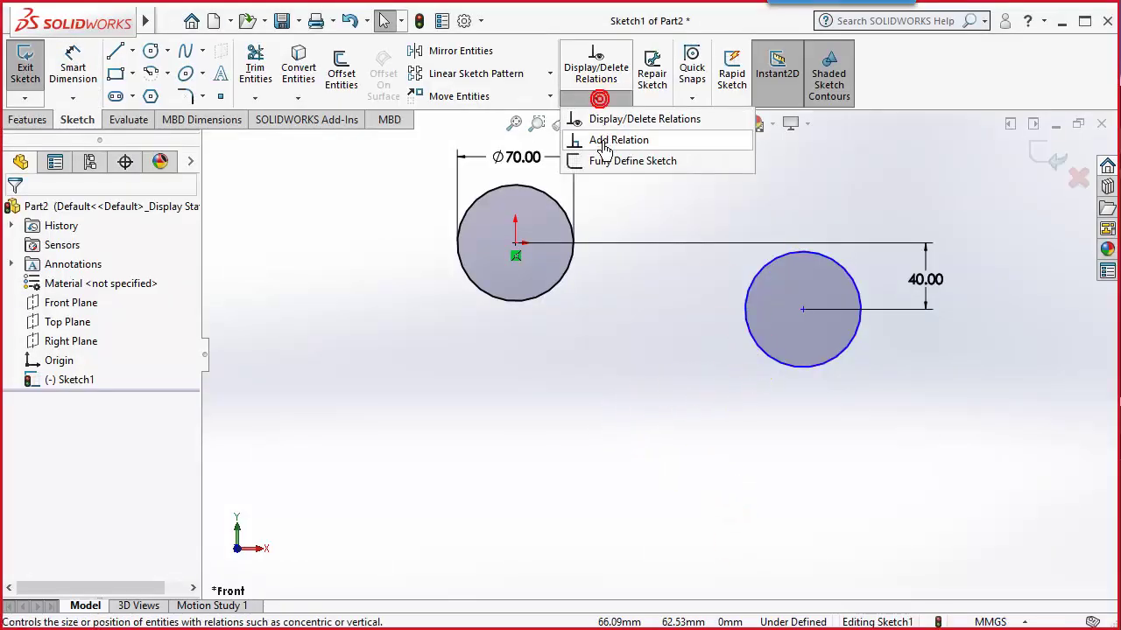
pyautogui.click(619, 140)
pyautogui.click(570, 267)
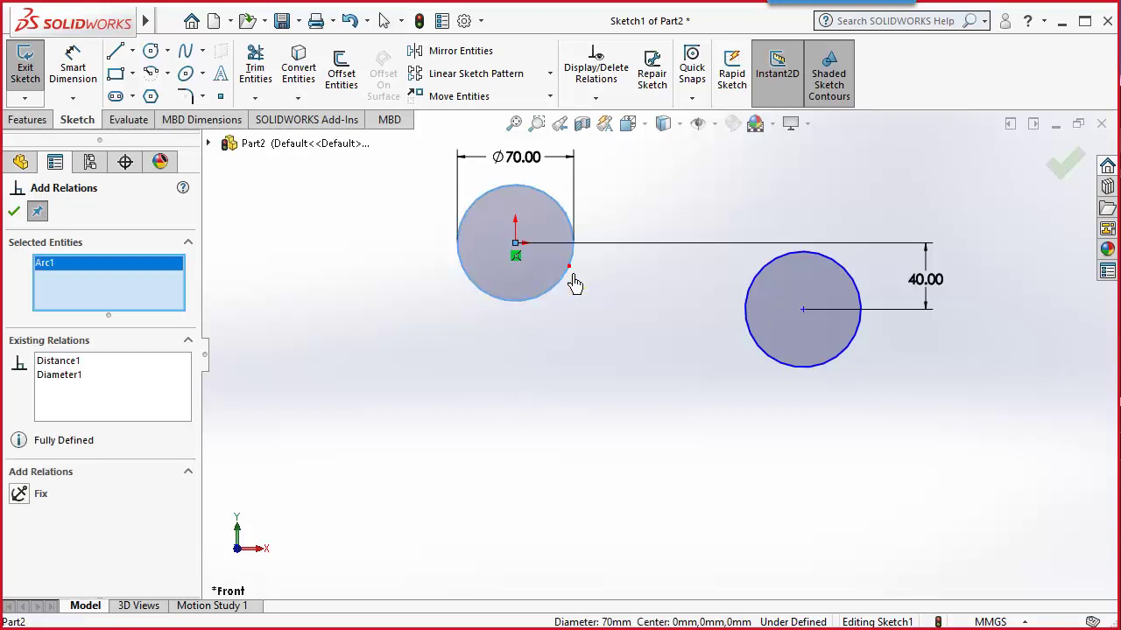
pyautogui.click(755, 356)
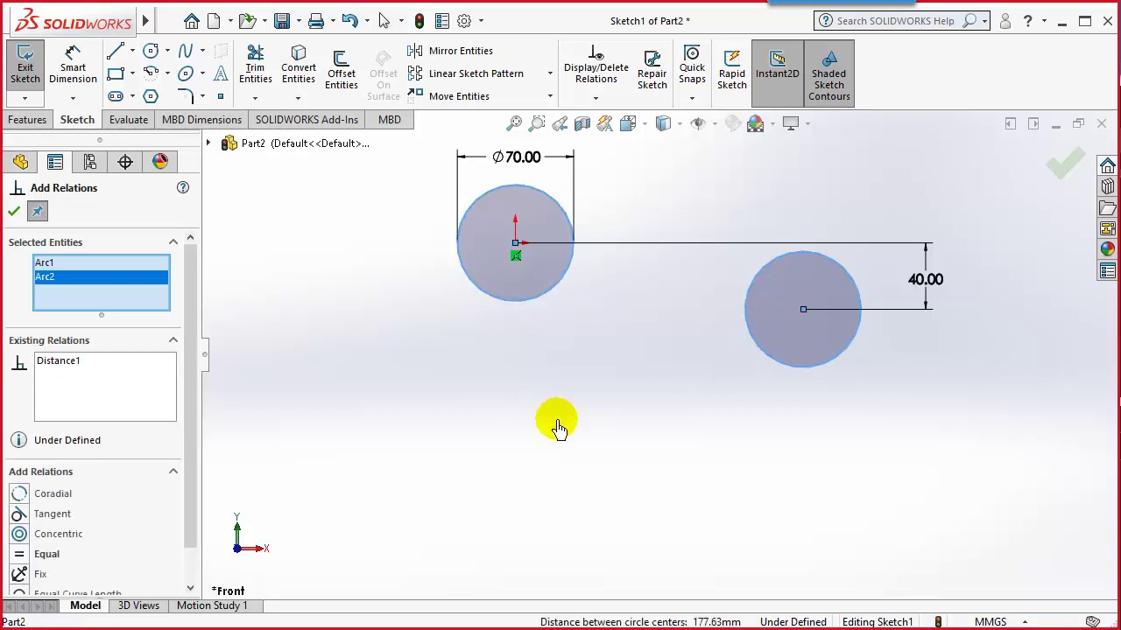
pyautogui.click(29, 556)
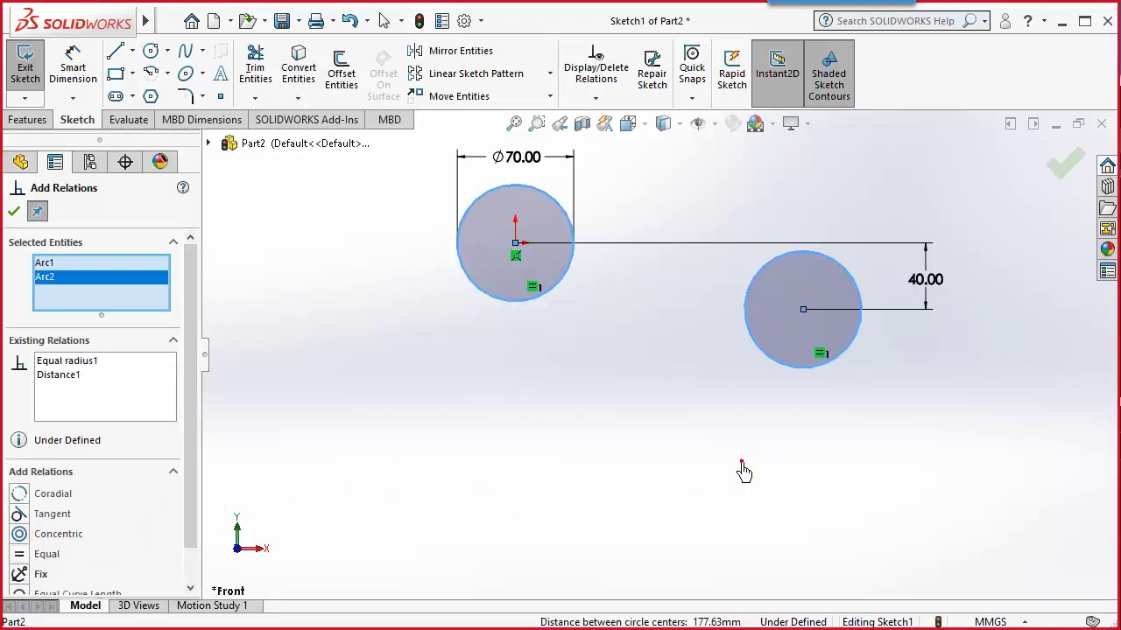
pyautogui.click(14, 211)
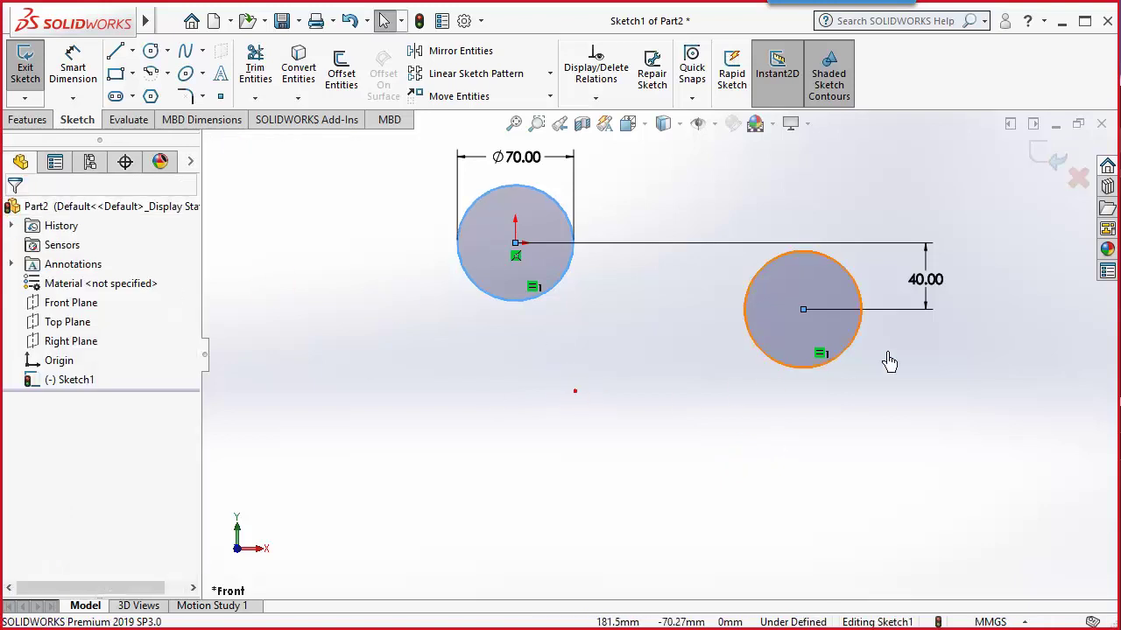
# Sketch a third circle about 175 mm left of the origin, with its centre level with the second circle's
pyautogui.scroll(-2, 884, 375)
pyautogui.scroll(4, 884, 375)
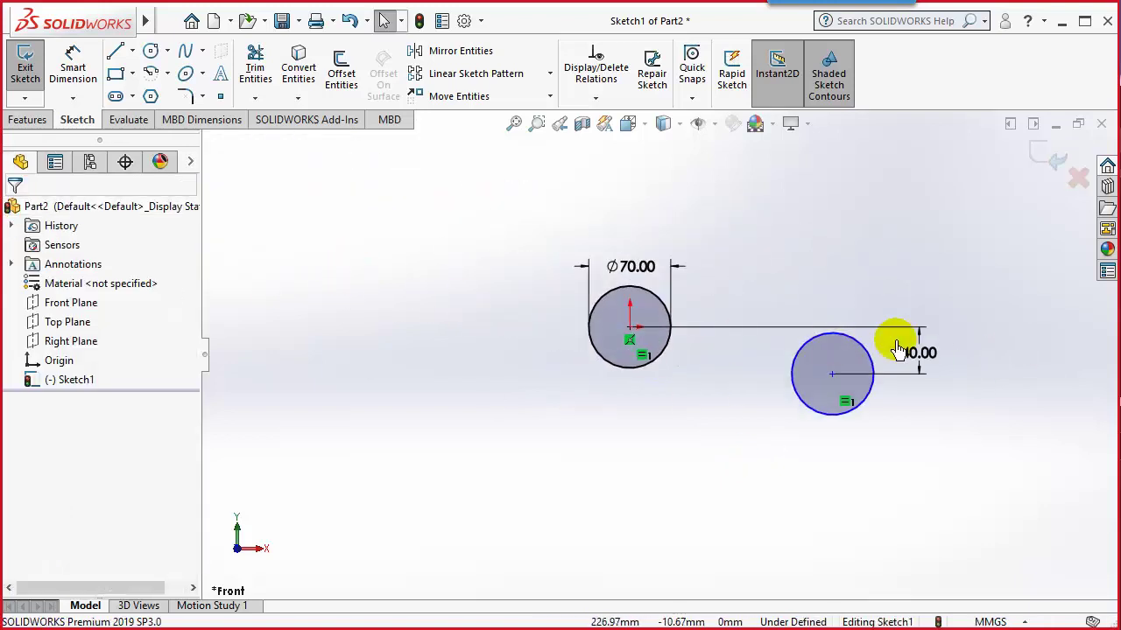
pyautogui.scroll(-1, 580, 488)
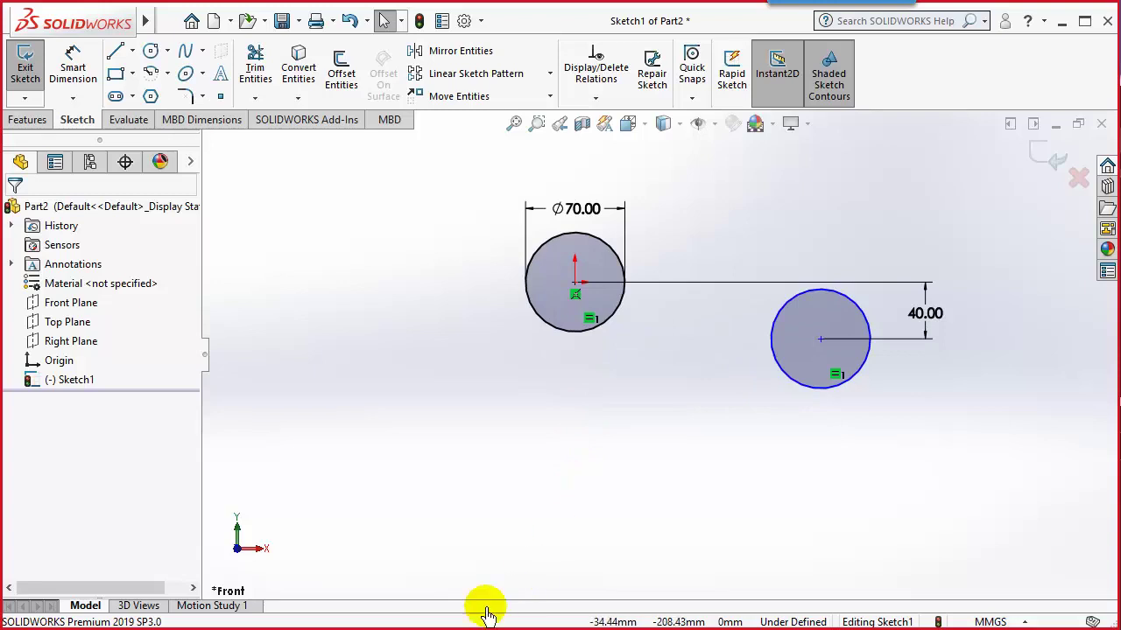
pyautogui.click(151, 49)
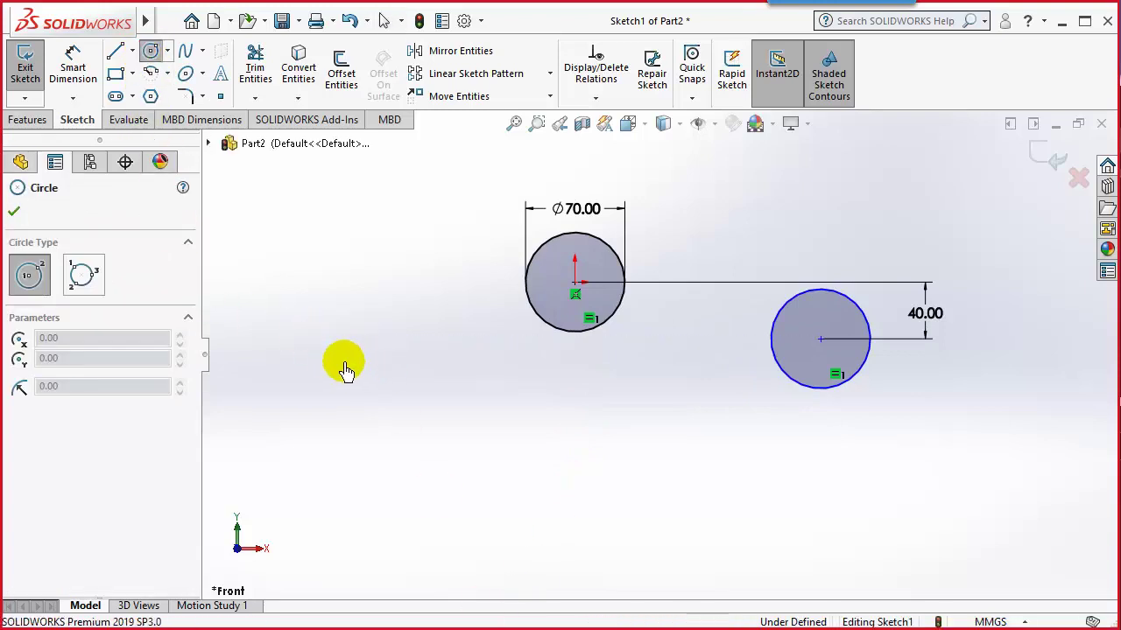
pyautogui.click(327, 339)
pyautogui.click(341, 388)
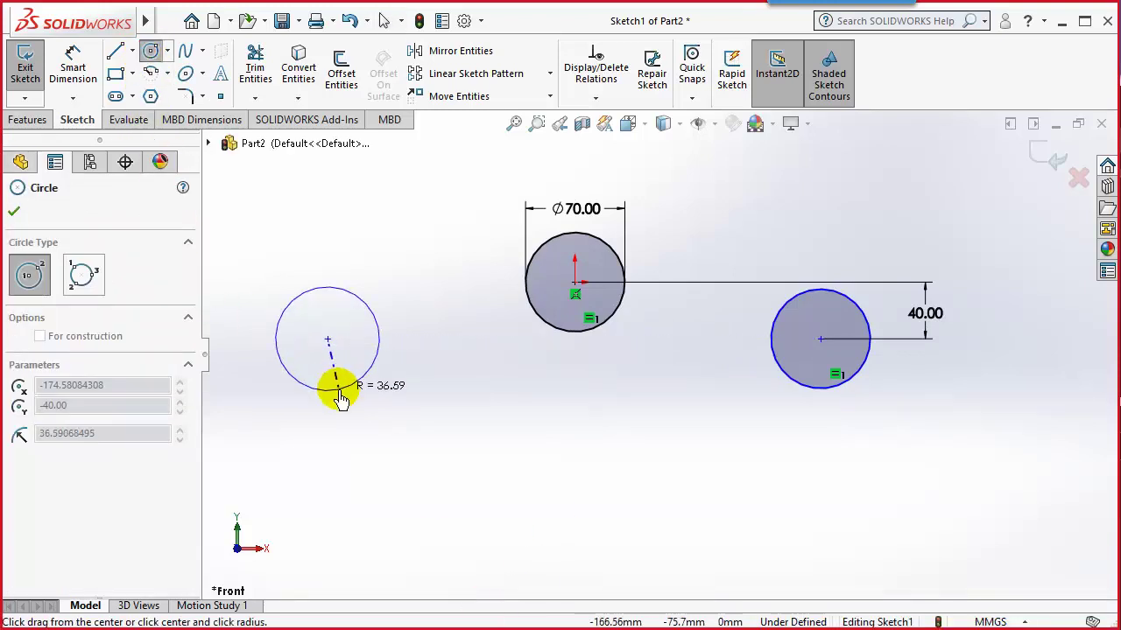
# Add an Equal relation between the third circle on the left and the origin circle
pyautogui.click(597, 97)
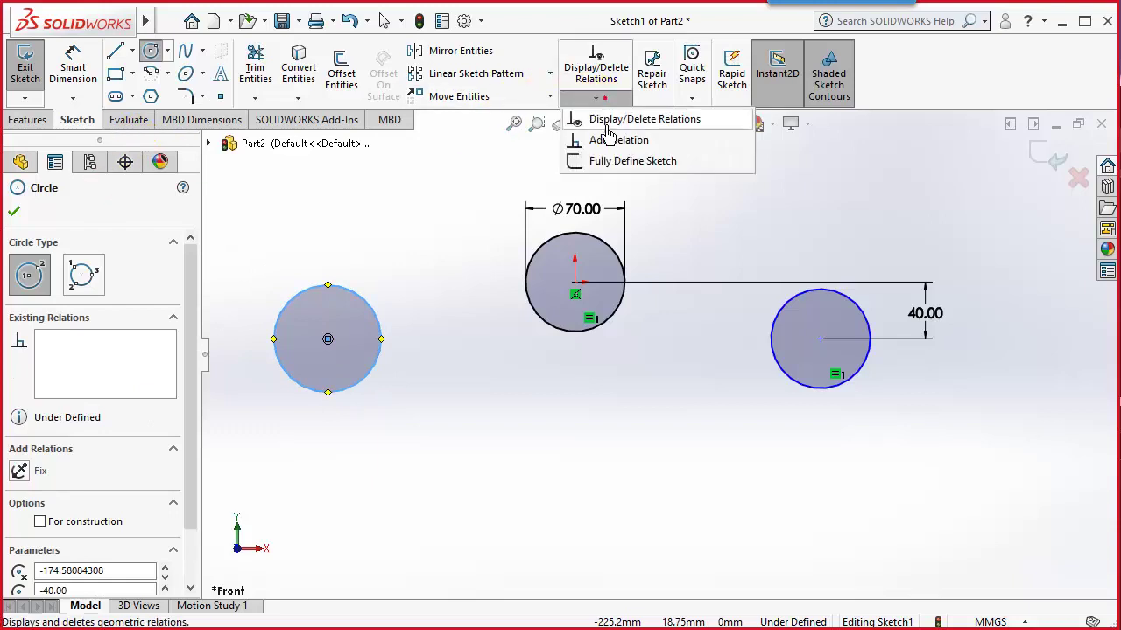
pyautogui.click(611, 140)
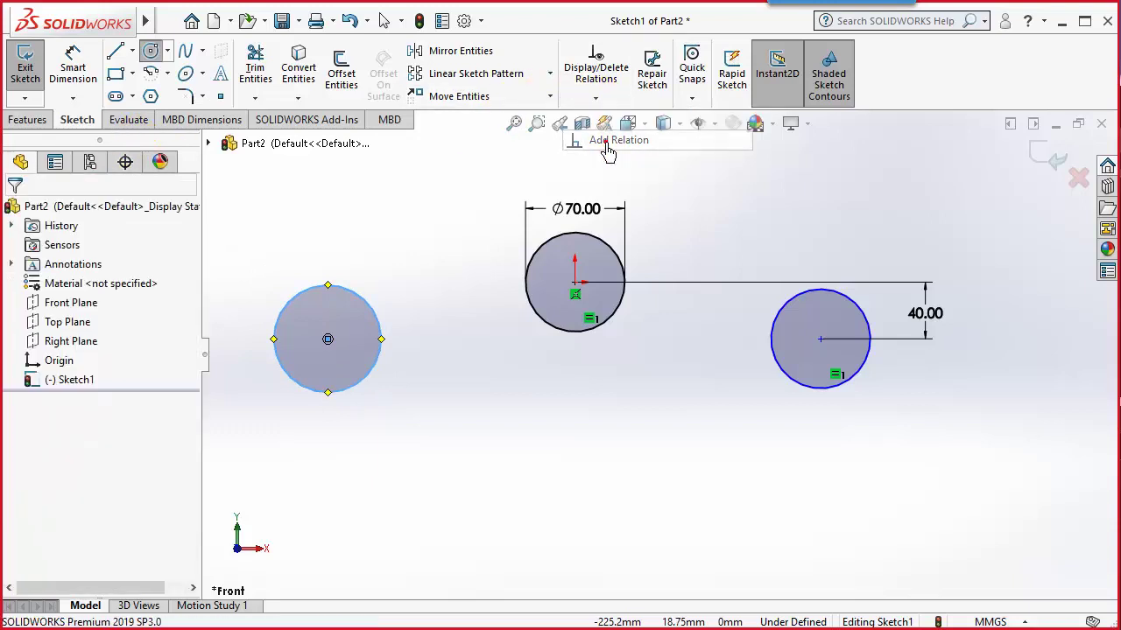
pyautogui.click(579, 337)
pyautogui.click(45, 554)
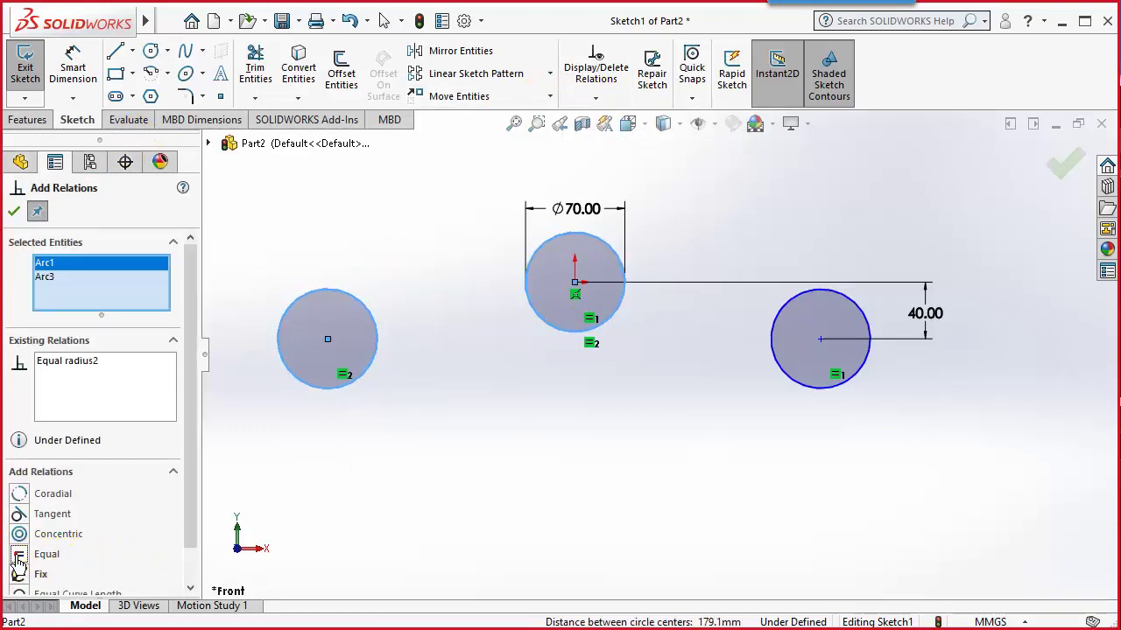
pyautogui.click(13, 211)
pyautogui.click(481, 415)
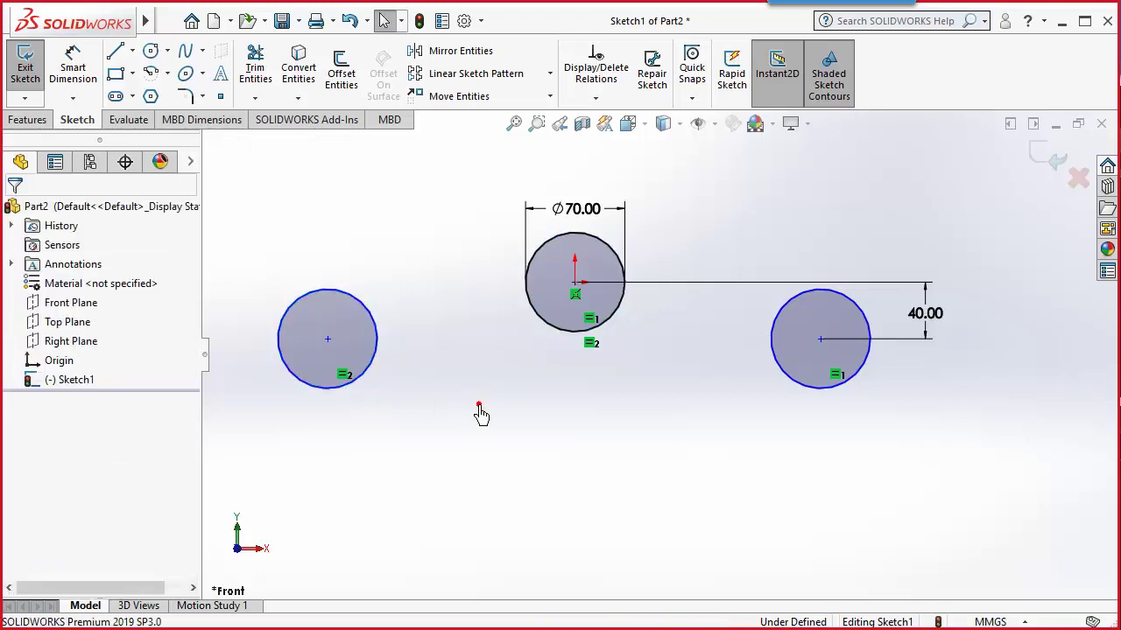
# Check the reference drawing and dimension the distance between the centres of the left and right circles as 200 mm
pyautogui.hotkey('alt', 'Tab')
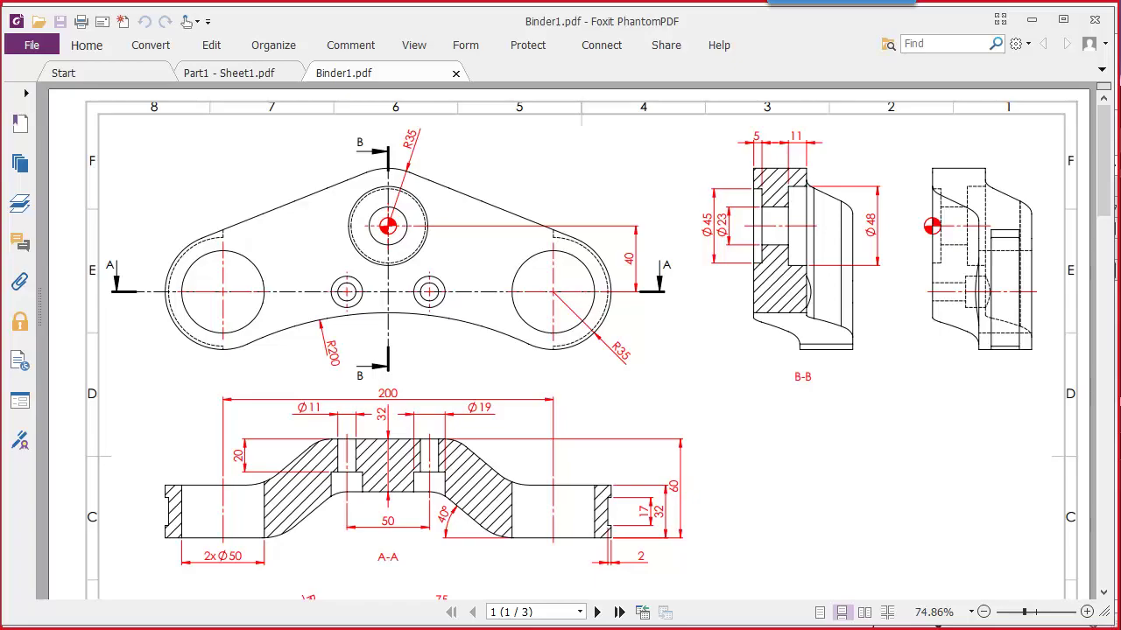
pyautogui.hotkey('alt', 'Tab')
pyautogui.click(72, 70)
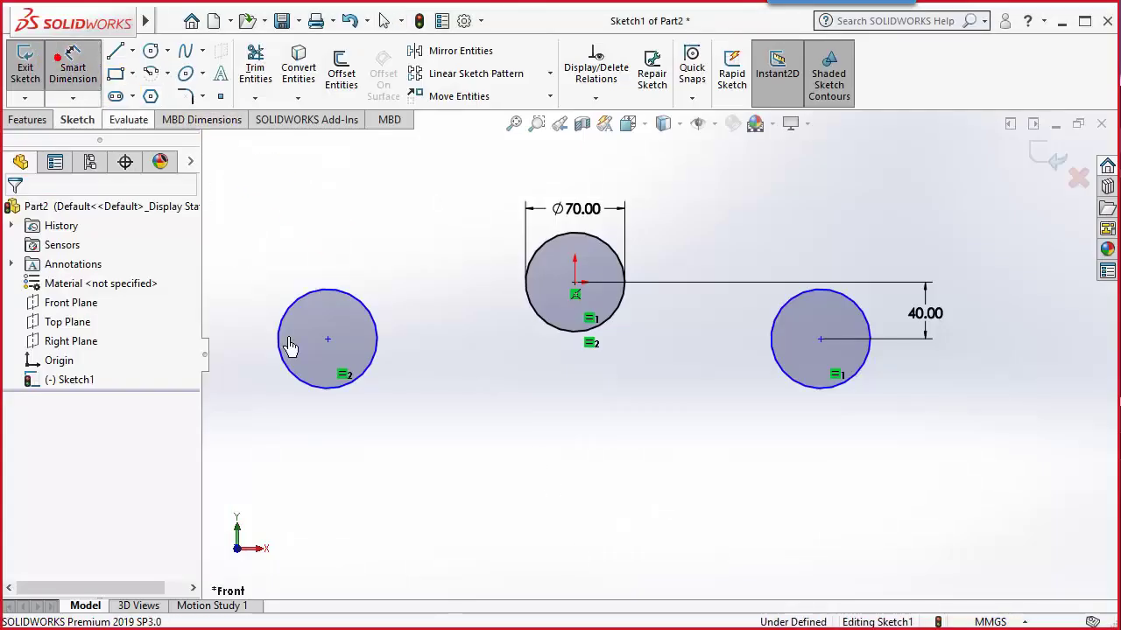
pyautogui.click(322, 386)
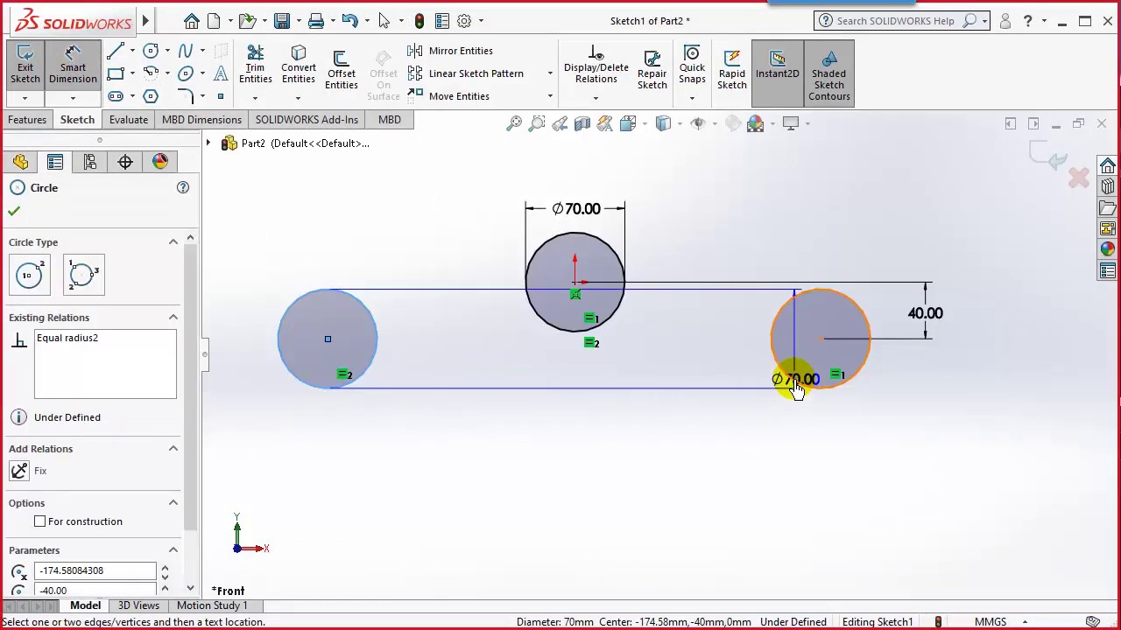
pyautogui.click(792, 391)
pyautogui.click(610, 471)
pyautogui.doubleClick(610, 471)
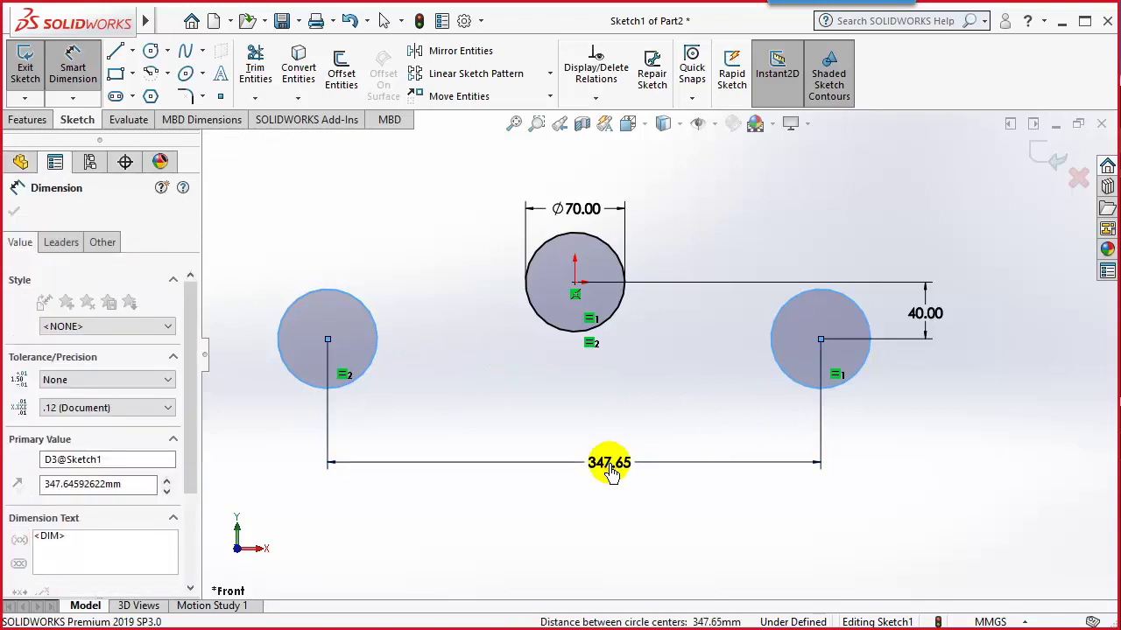
pyautogui.write('200')
pyautogui.press('Return')
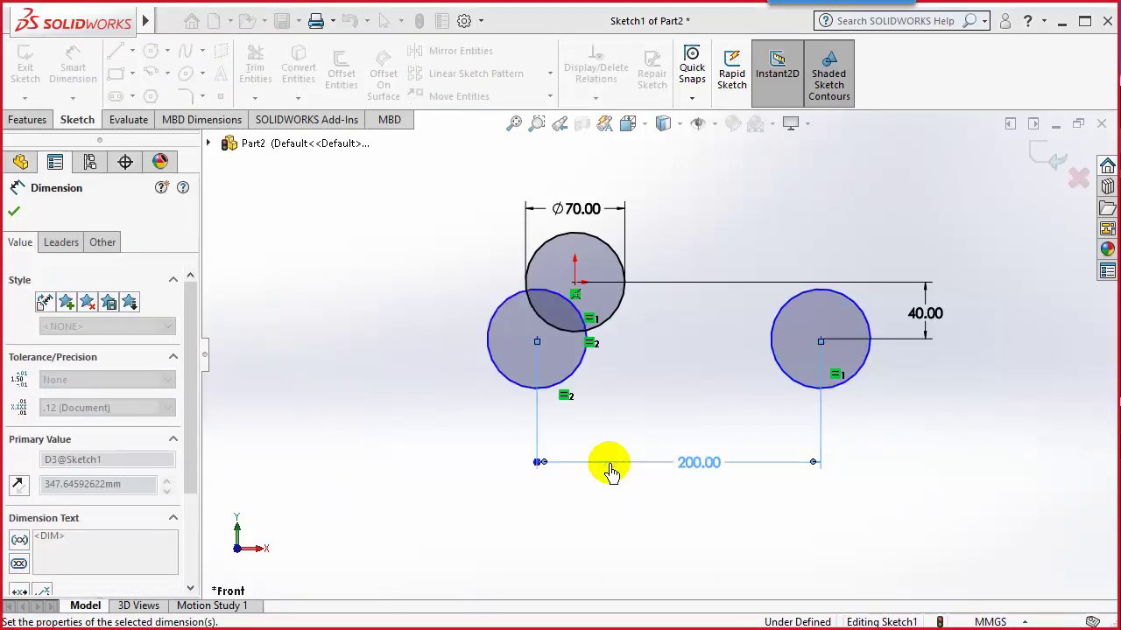
pyautogui.click(700, 379)
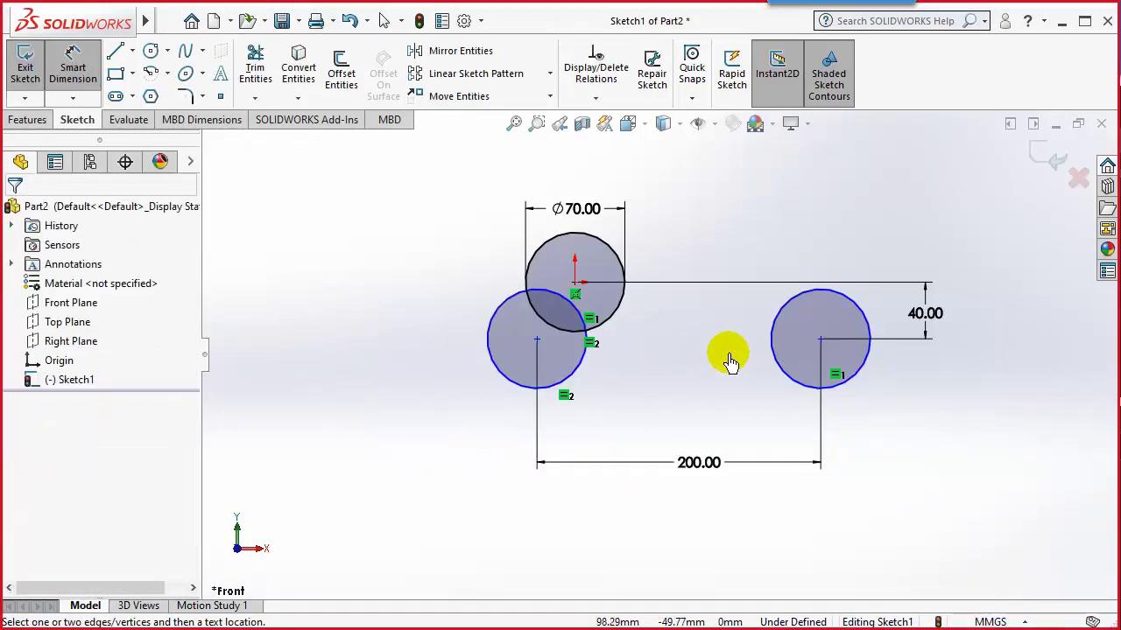
pyautogui.press('Escape')
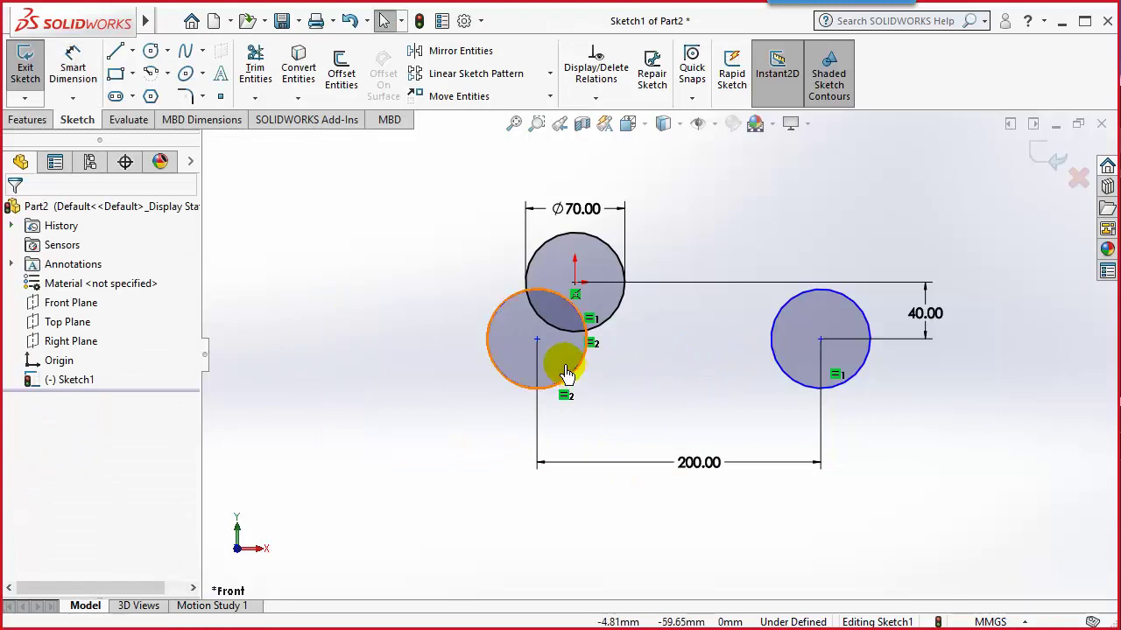
# Move the left circle so its centre sits about 94 mm left of the origin
pyautogui.moveTo(536, 339); pyautogui.dragTo(443, 349)
pyautogui.scroll(-3, 585, 372)
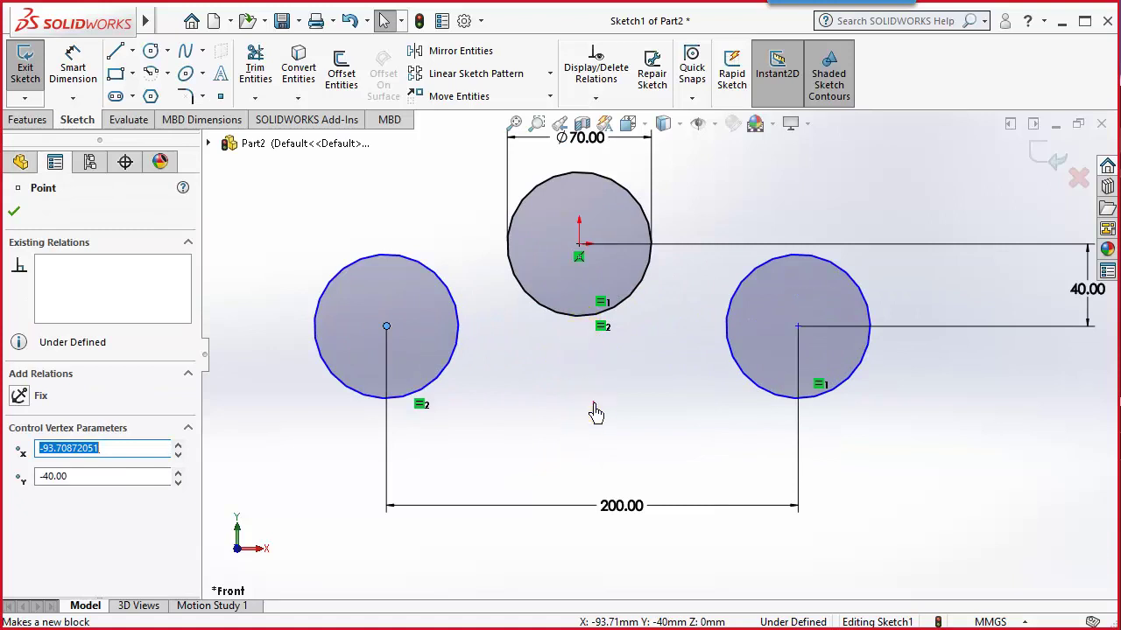
pyautogui.click(593, 413)
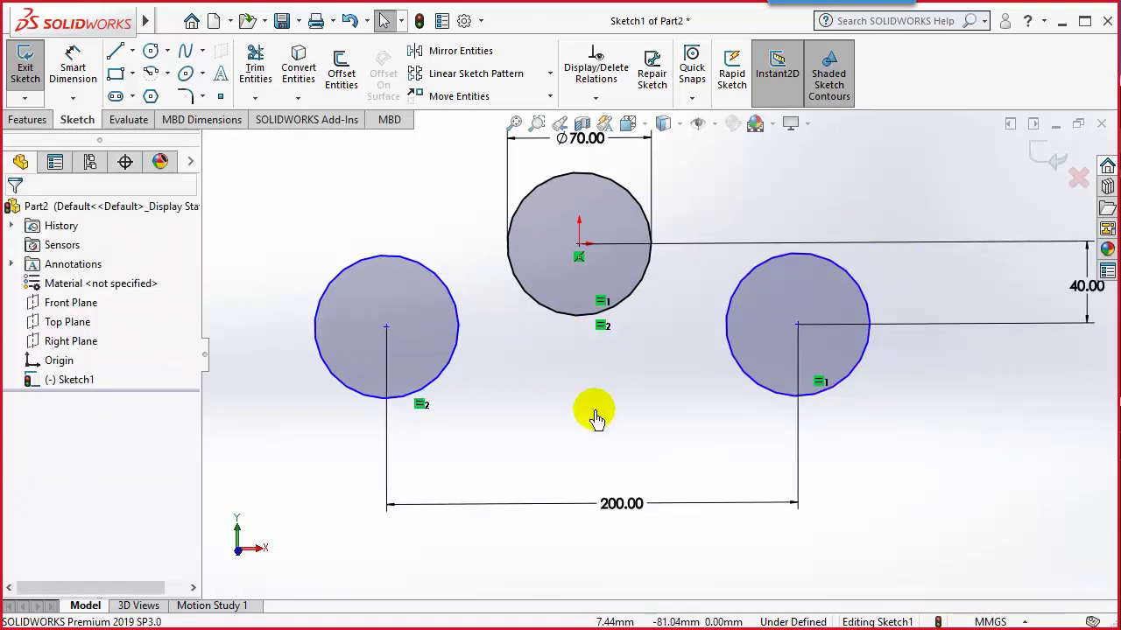
pyautogui.hotkey('ctrl', '1')
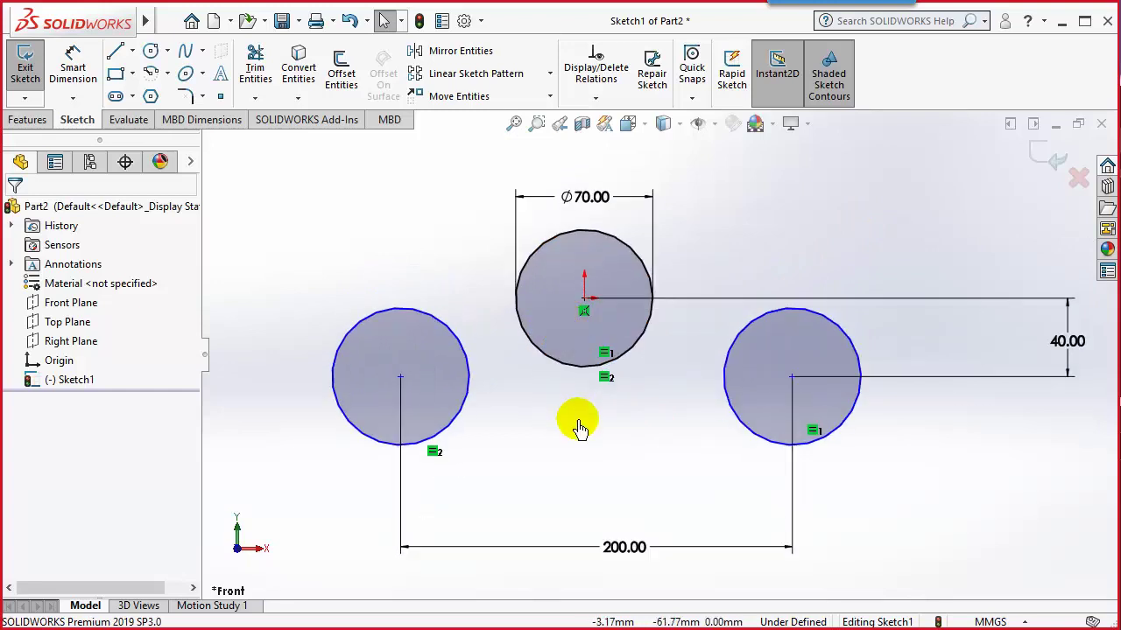
# Sketch a horizontal centerline joining the centres of the left and right circles
pyautogui.click(132, 52)
pyautogui.click(150, 90)
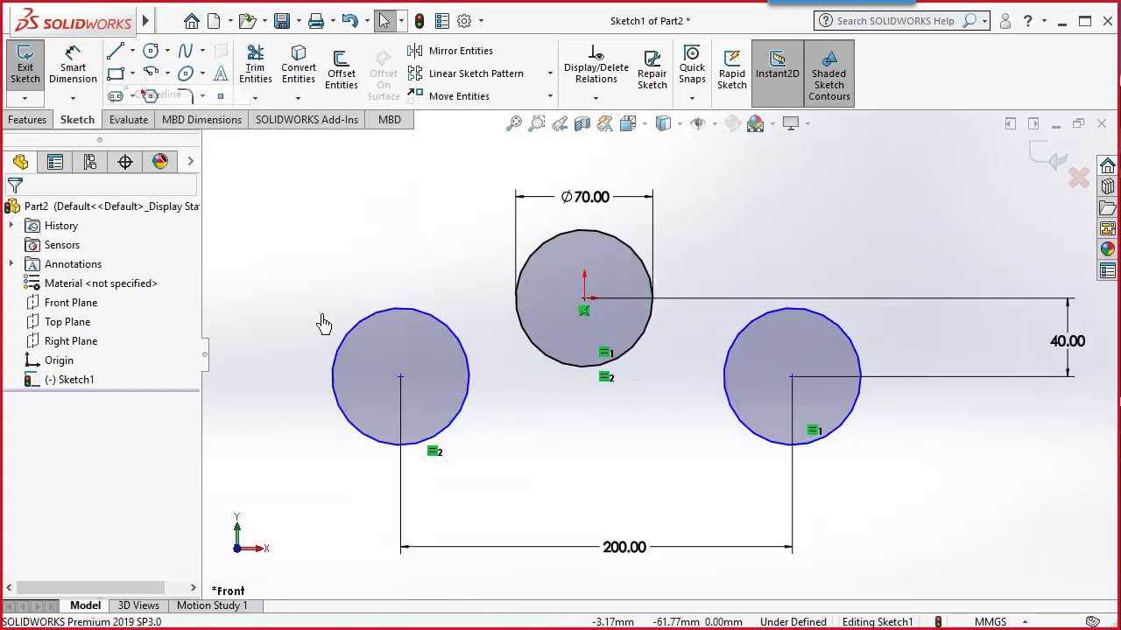
pyautogui.click(399, 380)
pyautogui.click(792, 378)
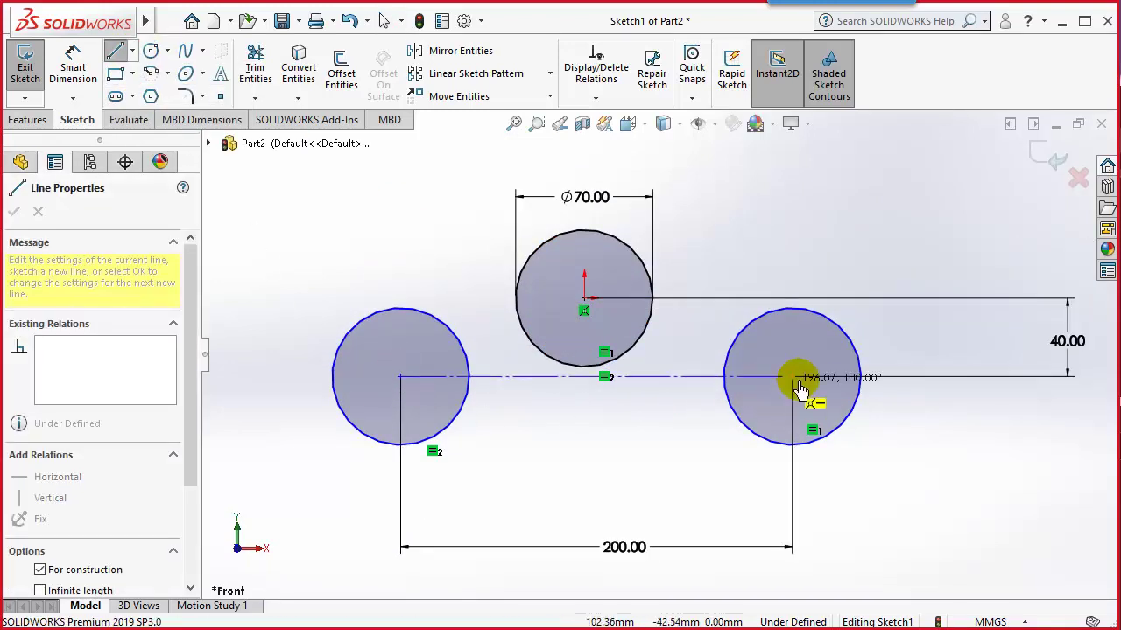
pyautogui.press('Escape')
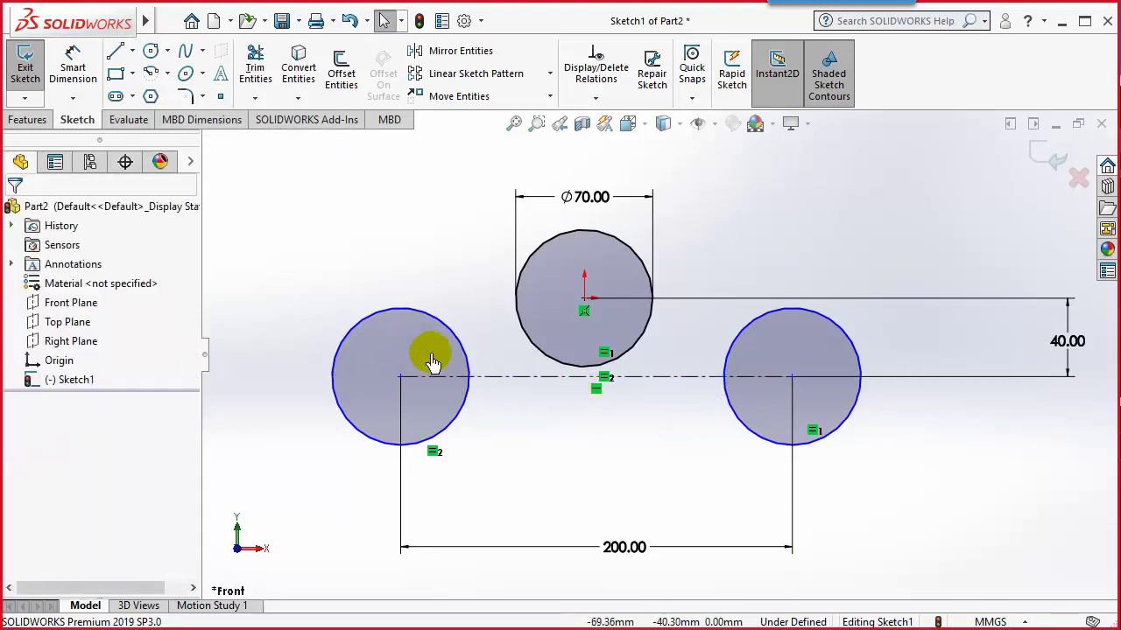
# Sketch a centerline from the origin to the horizontal centerline's midpoint and add a Vertical relation to it
pyautogui.click(584, 301)
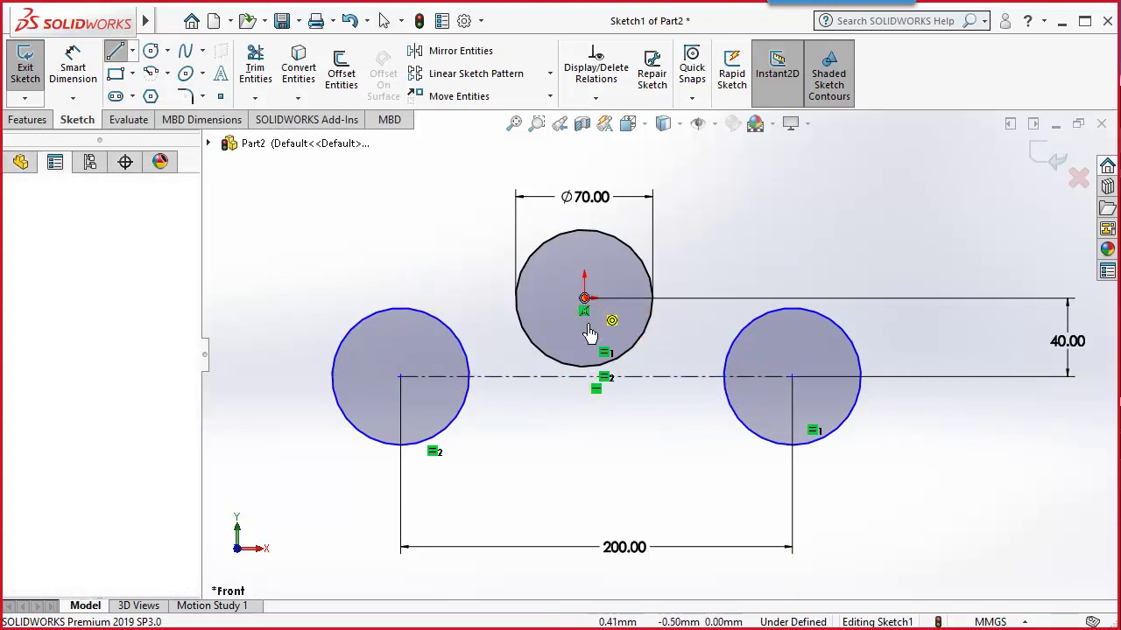
pyautogui.click(597, 378)
pyautogui.press('Escape')
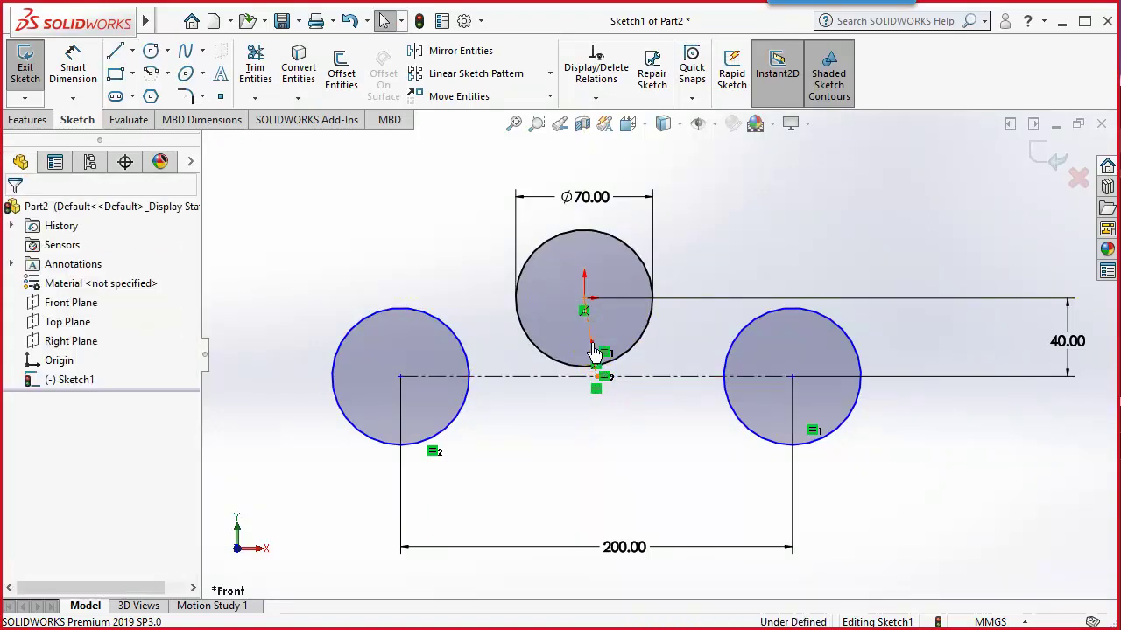
pyautogui.click(594, 352)
pyautogui.click(669, 266)
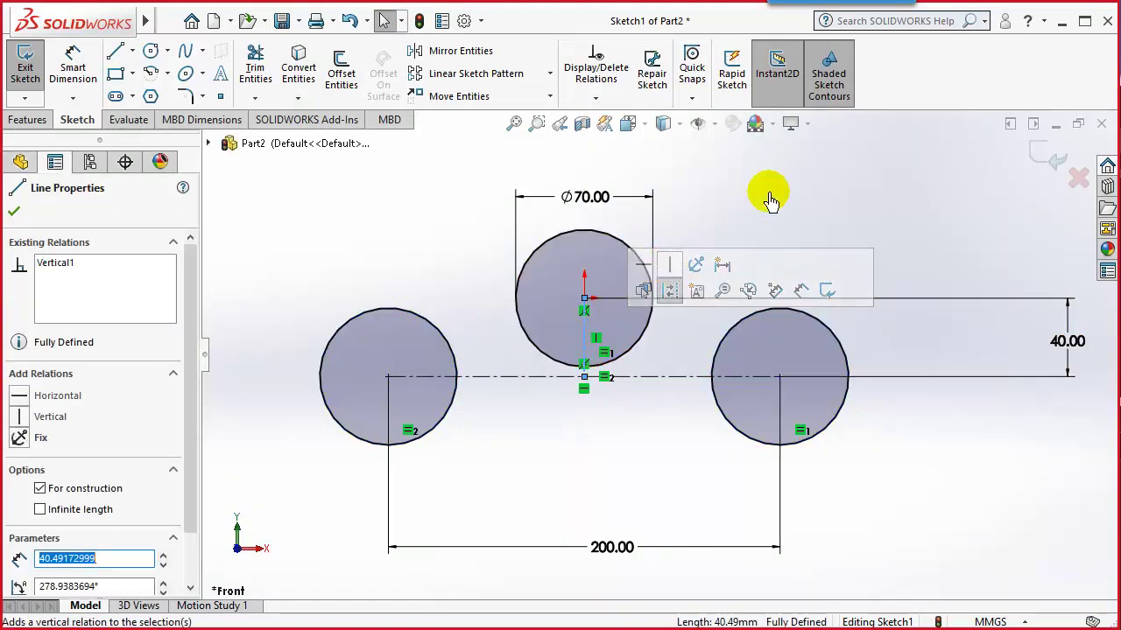
pyautogui.click(770, 197)
# Reposition the 200 mm and 40 mm dimensions closer to the circles
pyautogui.moveTo(625, 534); pyautogui.dragTo(584, 471)
pyautogui.click(788, 520)
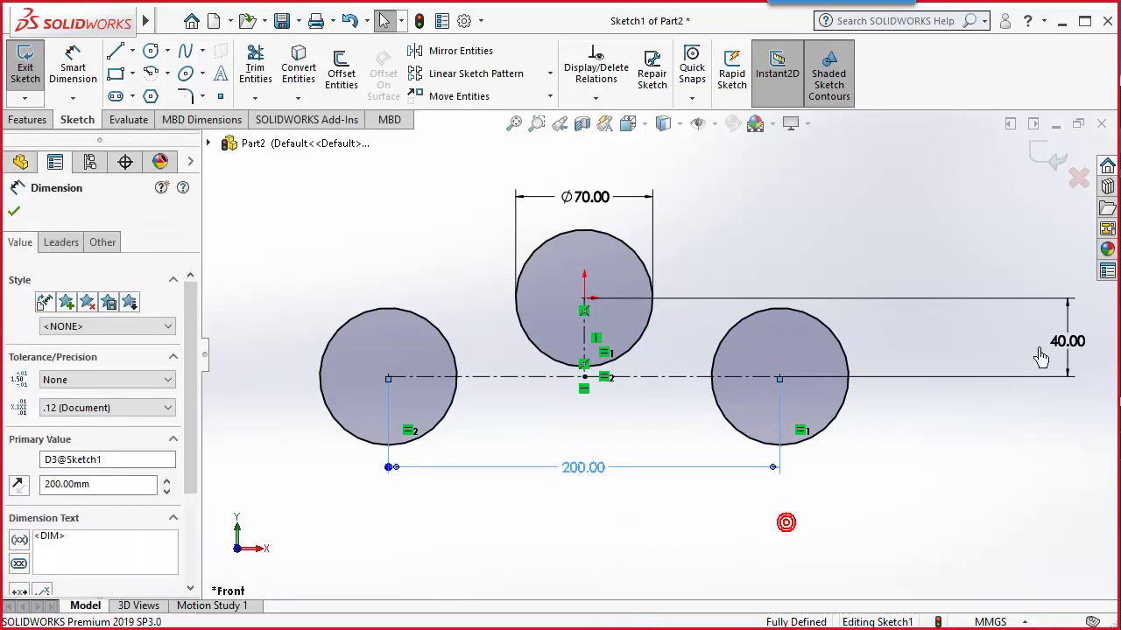
pyautogui.moveTo(1060, 337); pyautogui.dragTo(881, 334)
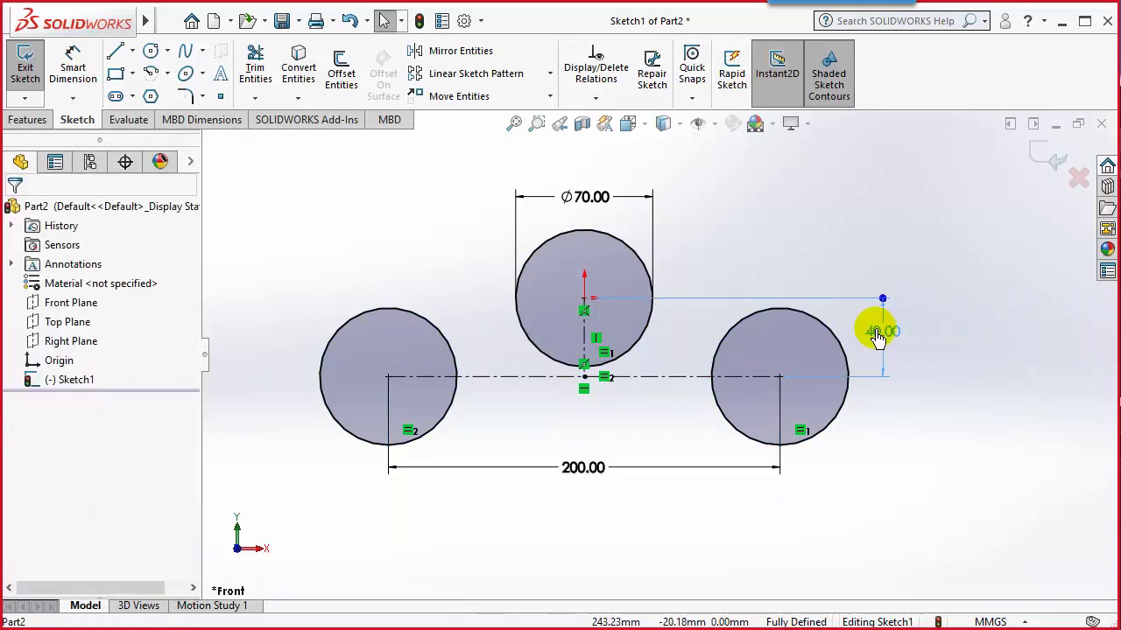
pyautogui.click(870, 505)
# Sketch a large circle of about 150 mm radius below the three circles, tangent to the left circle
pyautogui.scroll(2, 666, 420)
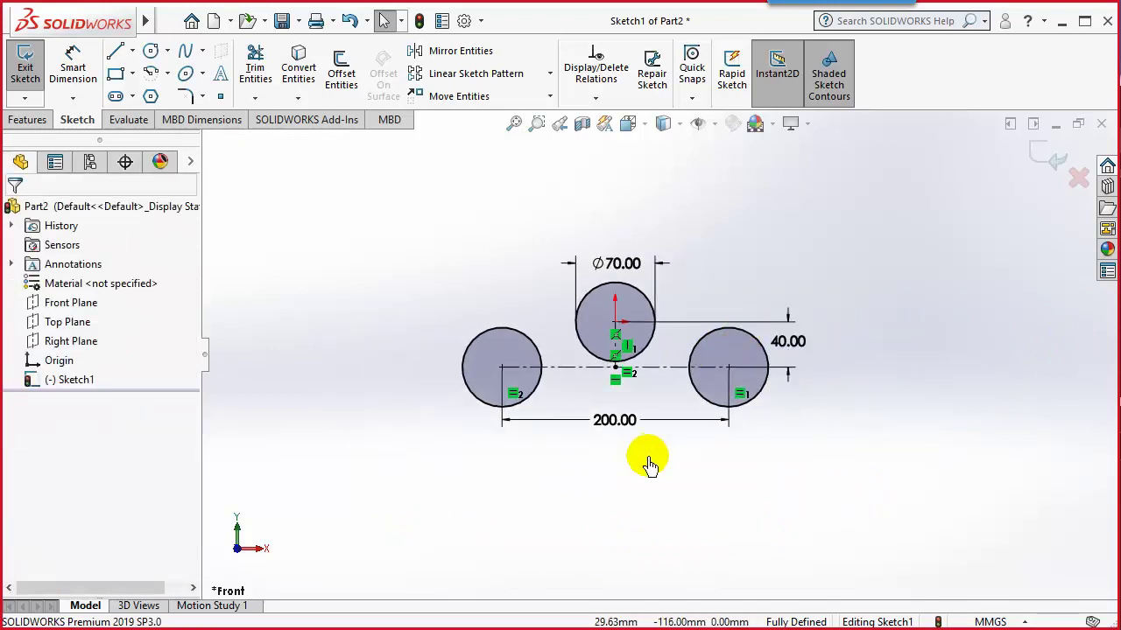
pyautogui.scroll(-1, 646, 460)
pyautogui.click(150, 51)
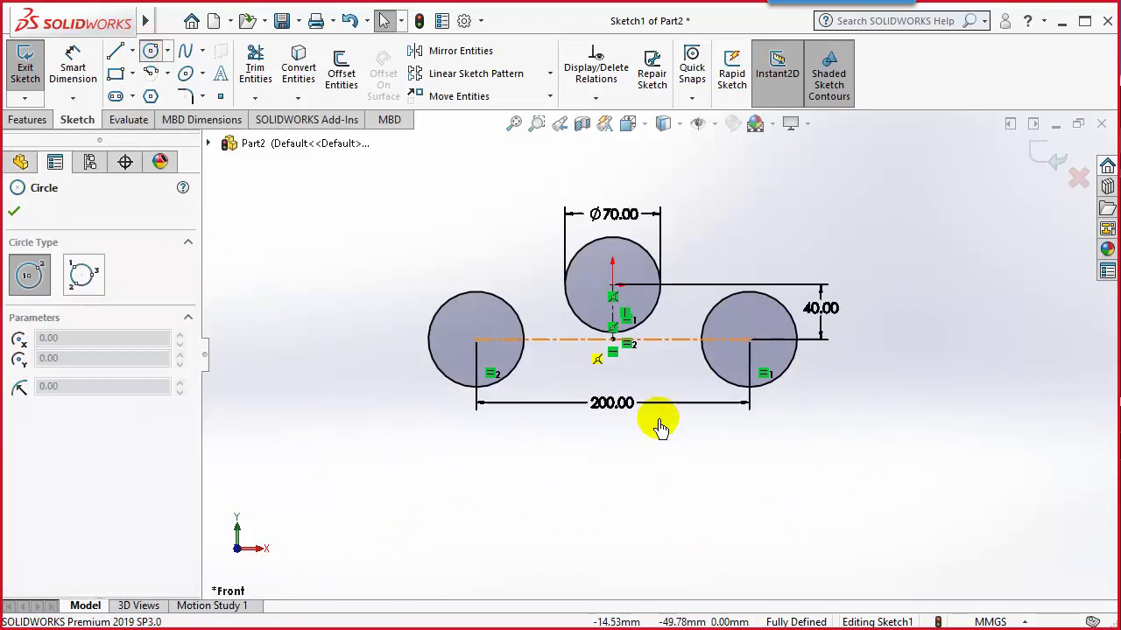
pyautogui.click(622, 548)
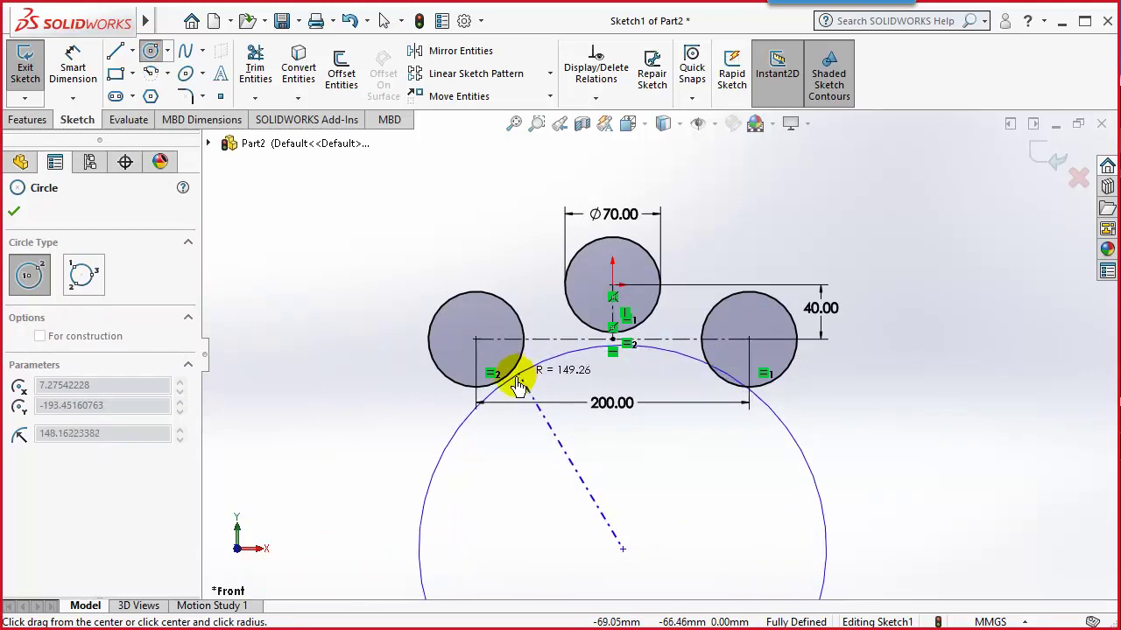
pyautogui.click(510, 378)
pyautogui.press('Escape')
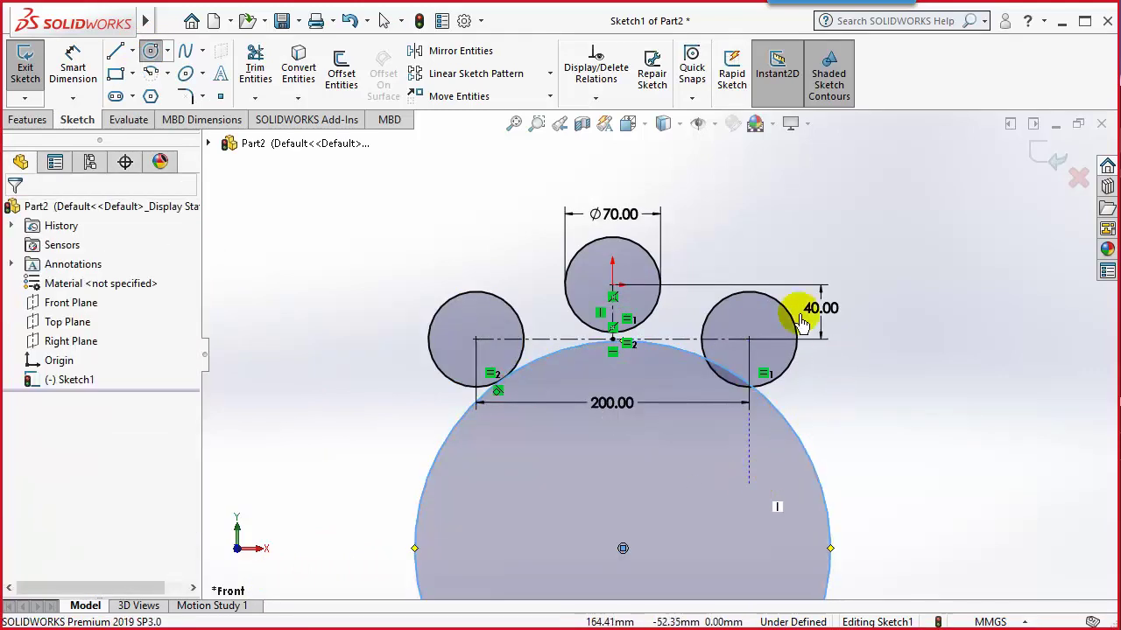
# Add a Tangent relation between the large circle and the right circle
pyautogui.click(595, 97)
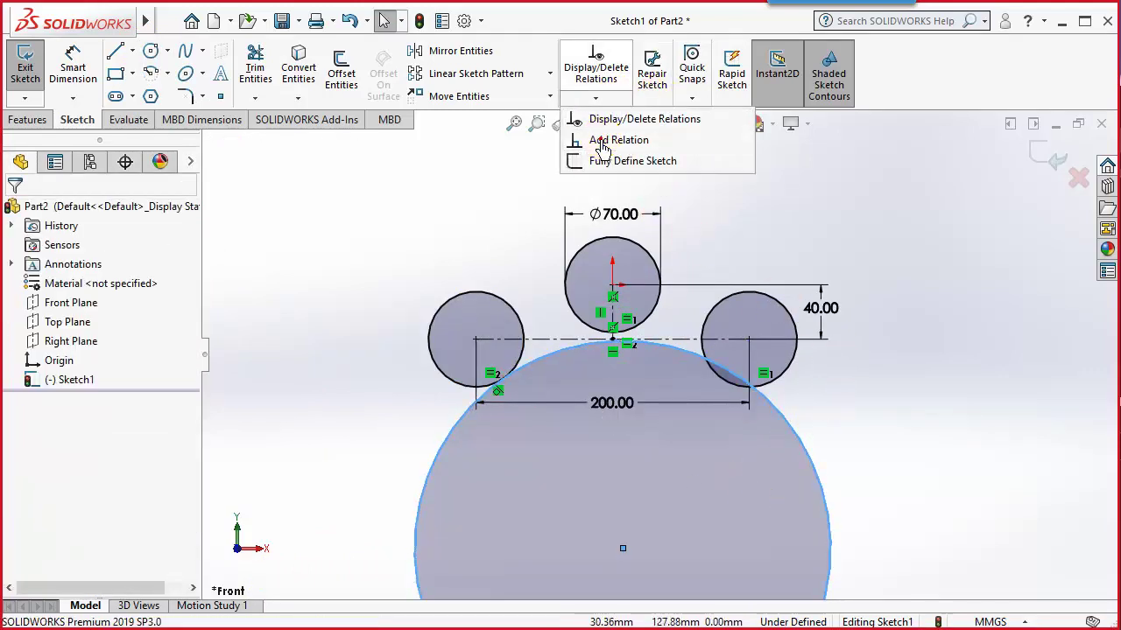
pyautogui.click(606, 140)
pyautogui.click(777, 392)
pyautogui.click(500, 517)
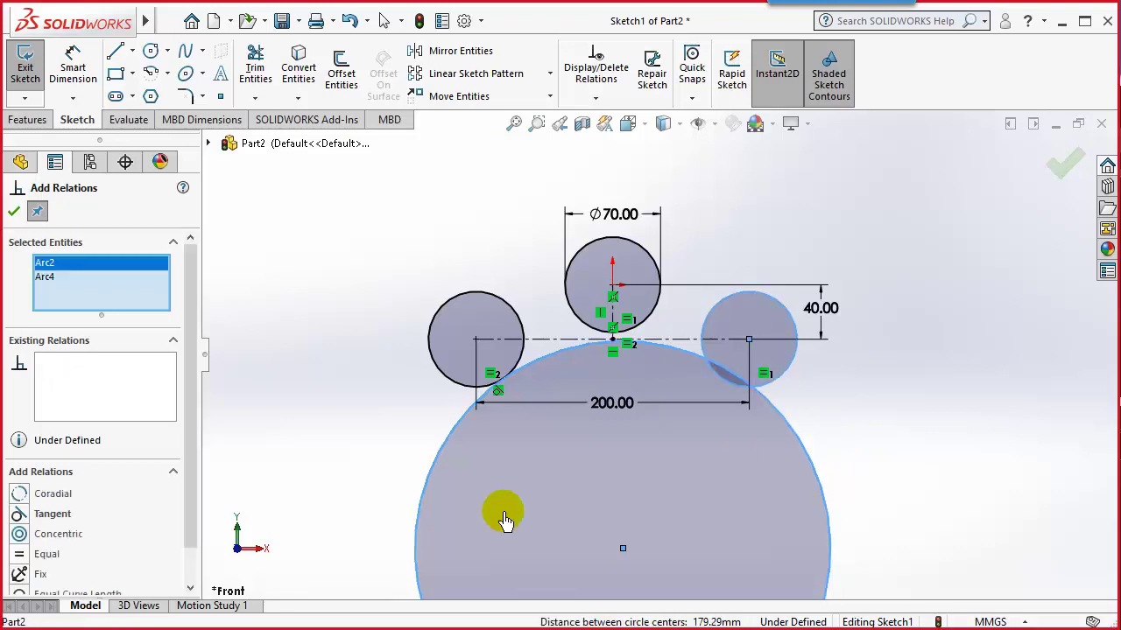
pyautogui.click(65, 517)
pyautogui.click(13, 212)
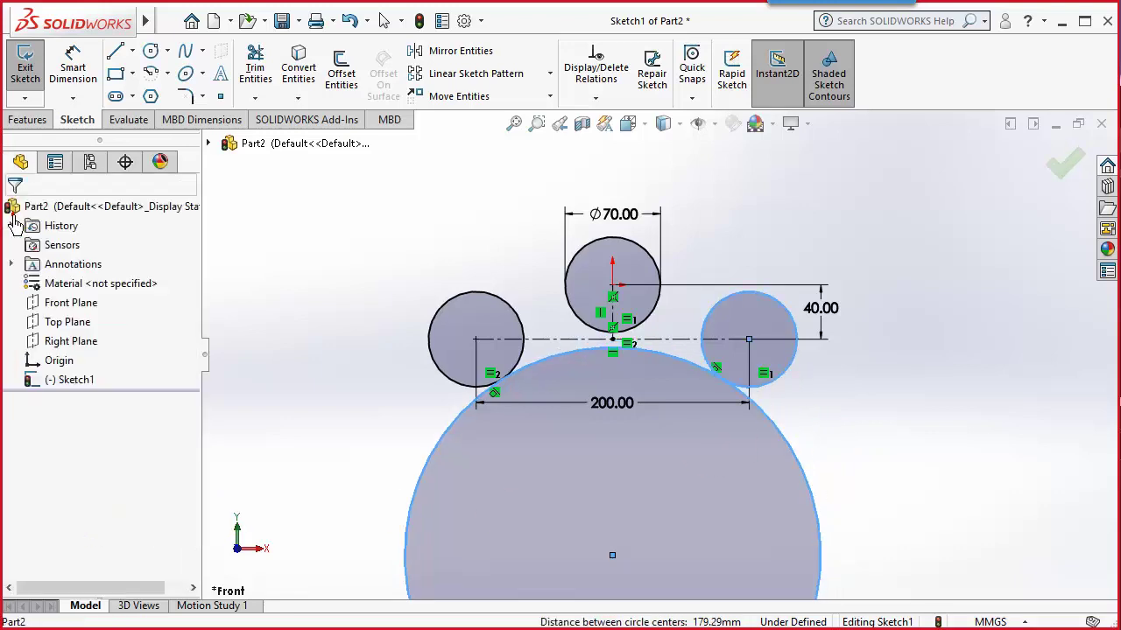
pyautogui.click(383, 225)
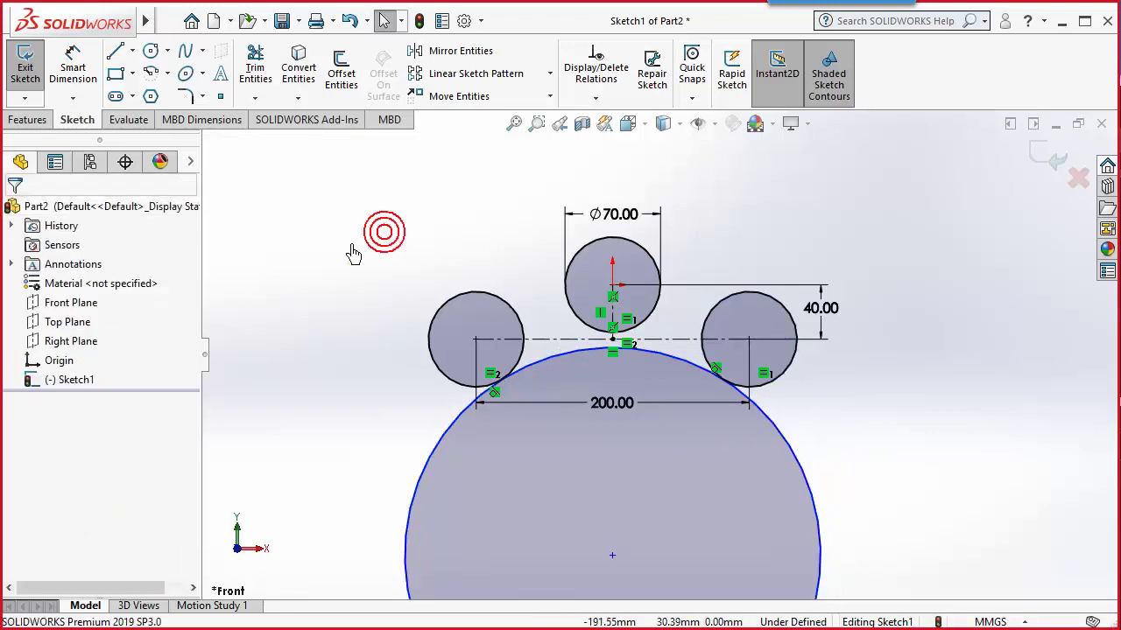
# Check the lower arc's radius in the reference drawing and dimension the large circle's diameter as 400 mm
pyautogui.click(73, 73)
pyautogui.hotkey('alt', 'Tab')
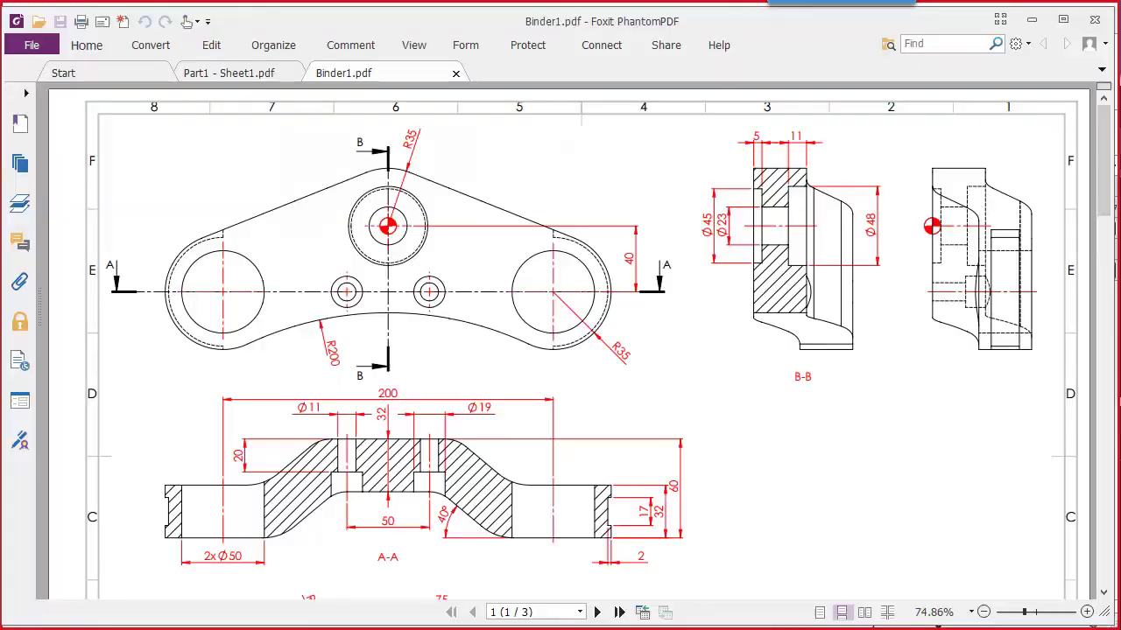
pyautogui.hotkey('alt', 'Tab')
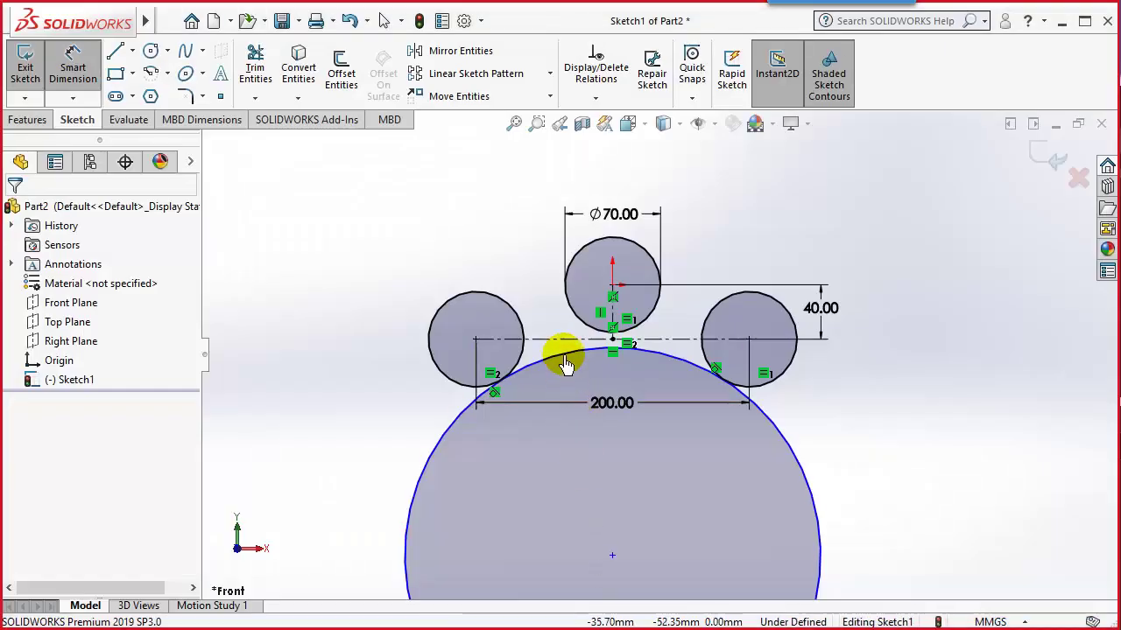
pyautogui.click(547, 432)
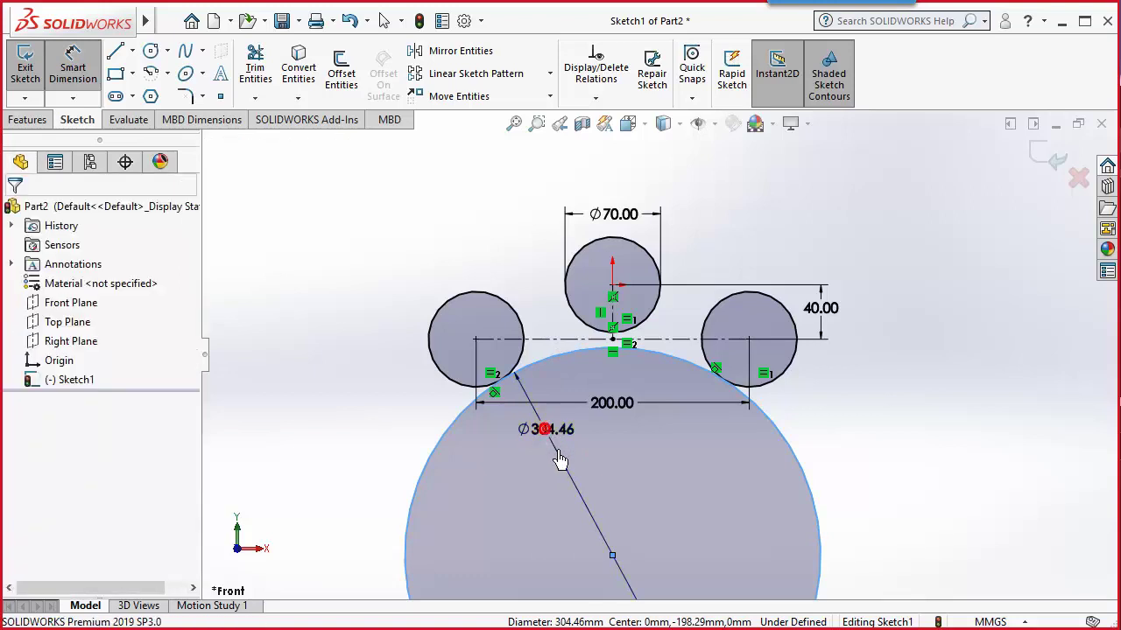
pyautogui.click(559, 453)
pyautogui.write('400')
pyautogui.press('Return')
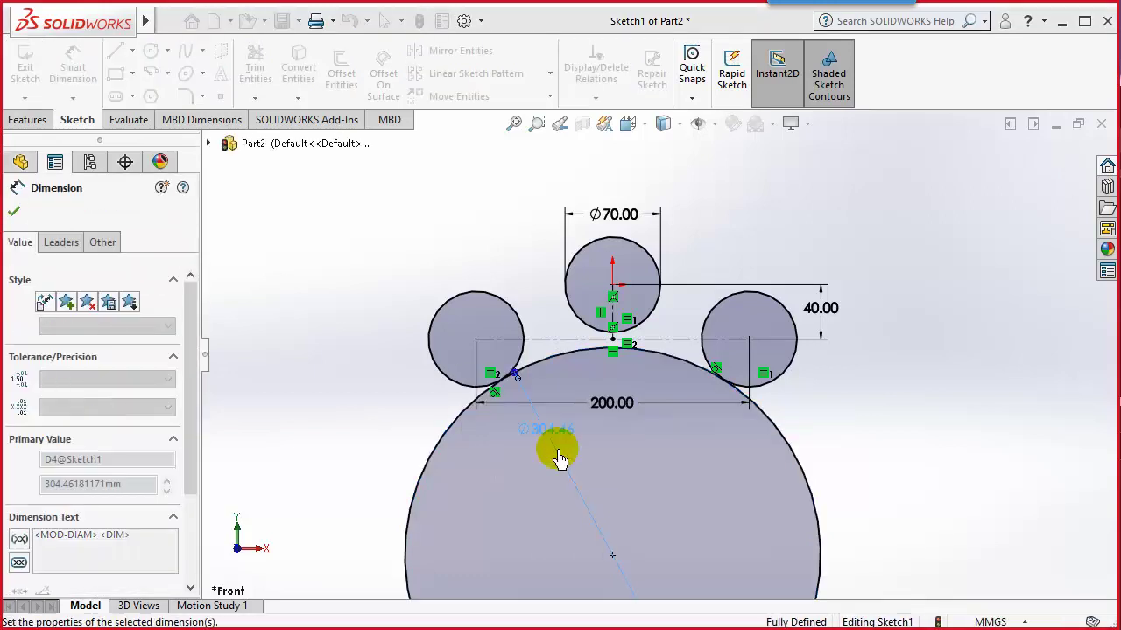
pyautogui.click(914, 383)
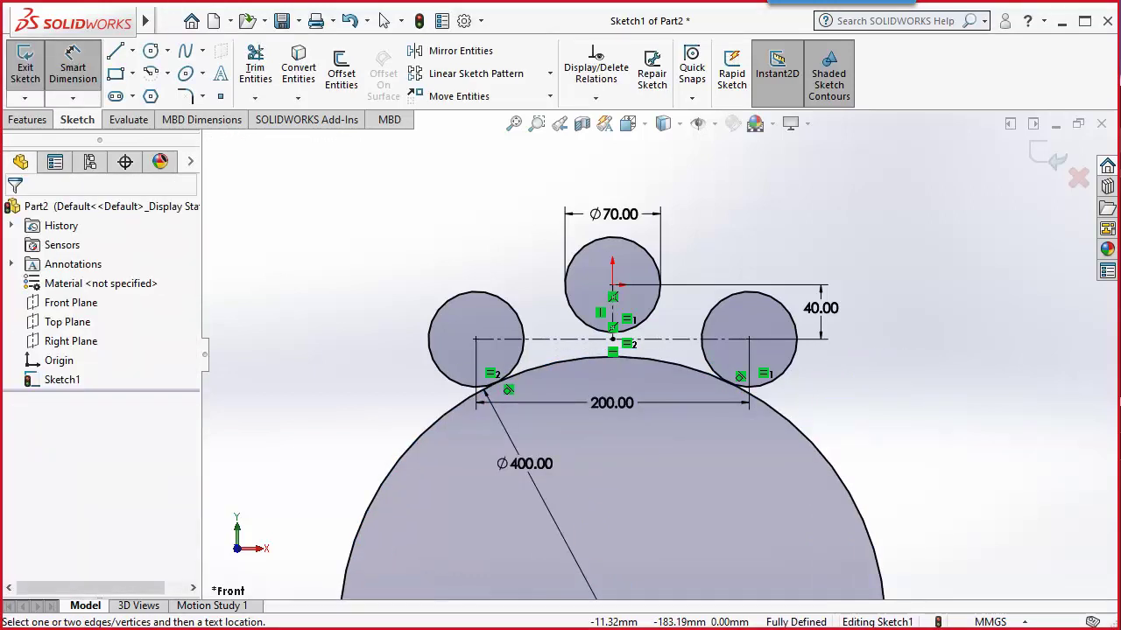
# Compare the circle layout in the sketch with the bracket's outer profile in the reference drawing
pyautogui.hotkey('alt', 'Tab')
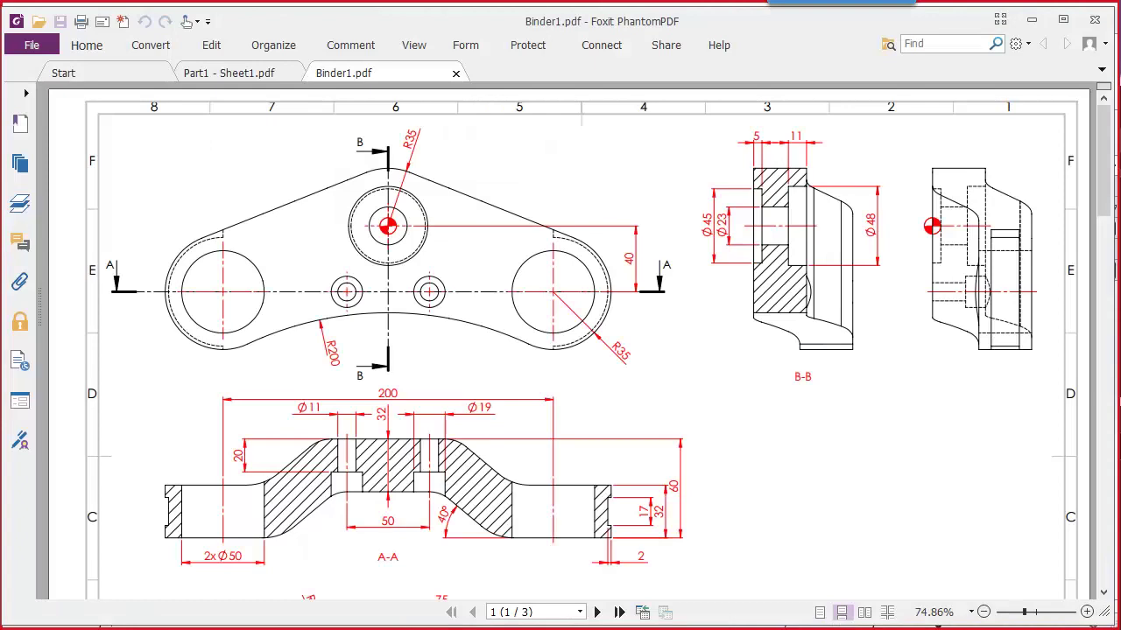
pyautogui.hotkey('alt', 'Tab')
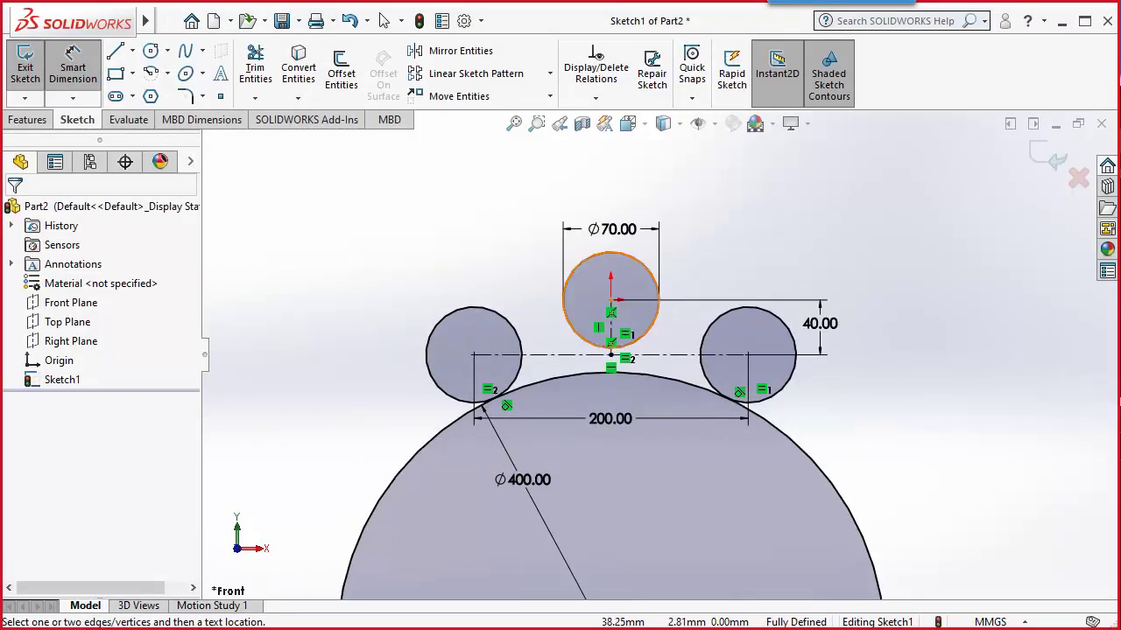
pyautogui.hotkey('alt', 'Tab')
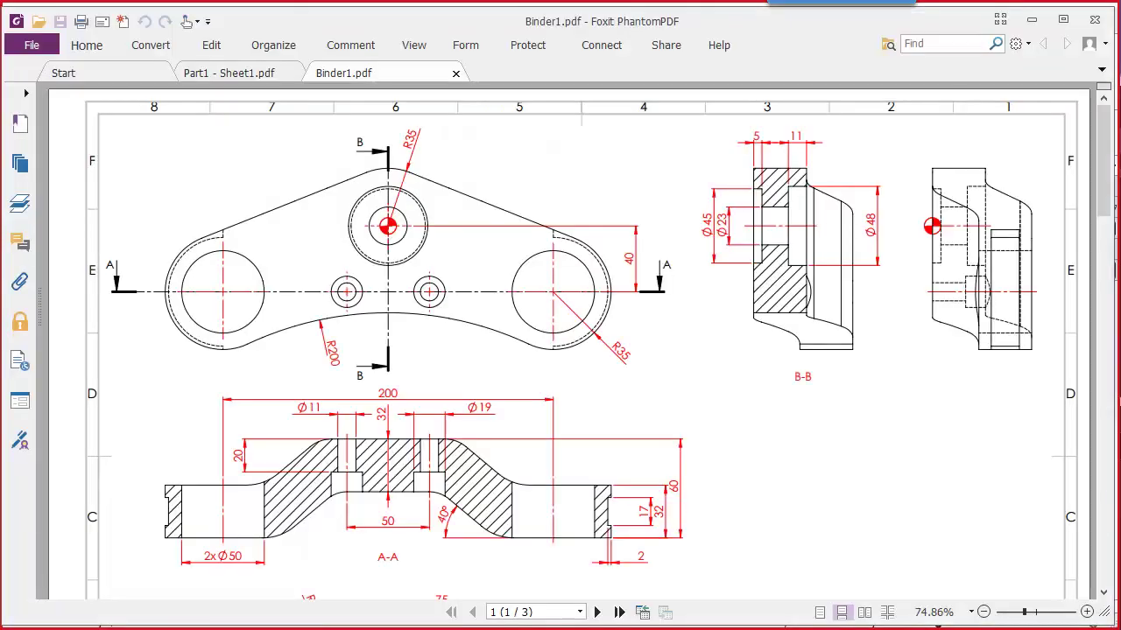
pyautogui.hotkey('alt', 'Tab')
pyautogui.scroll(3, 645, 380)
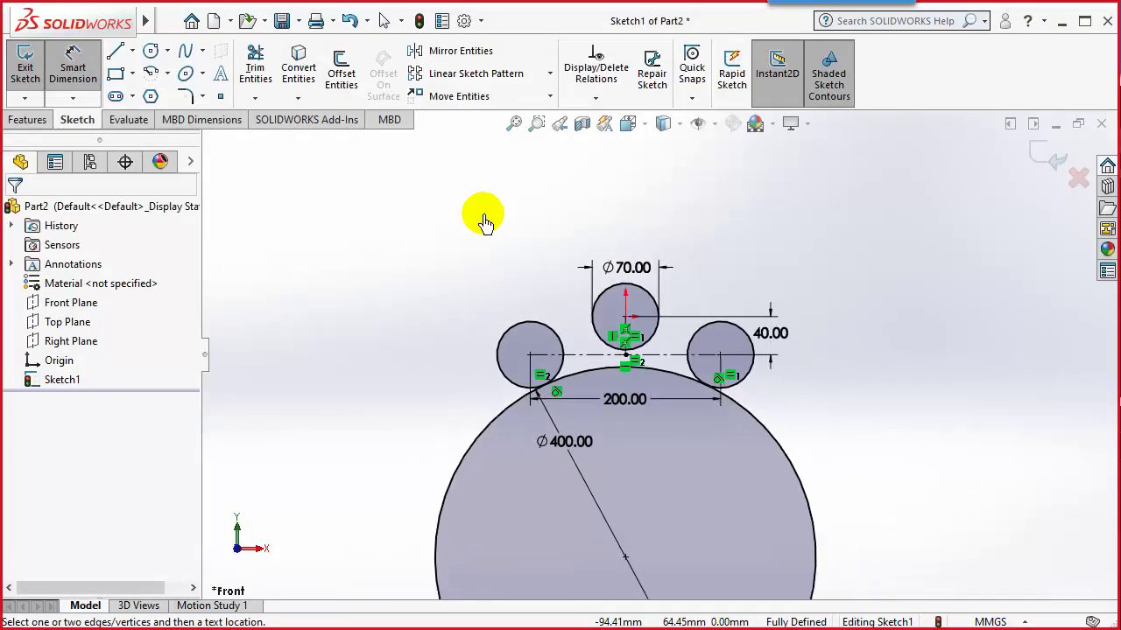
# Trim the 400 mm circle to the arc between the left and right circles and move the 200 mm dimension lower
pyautogui.click(255, 71)
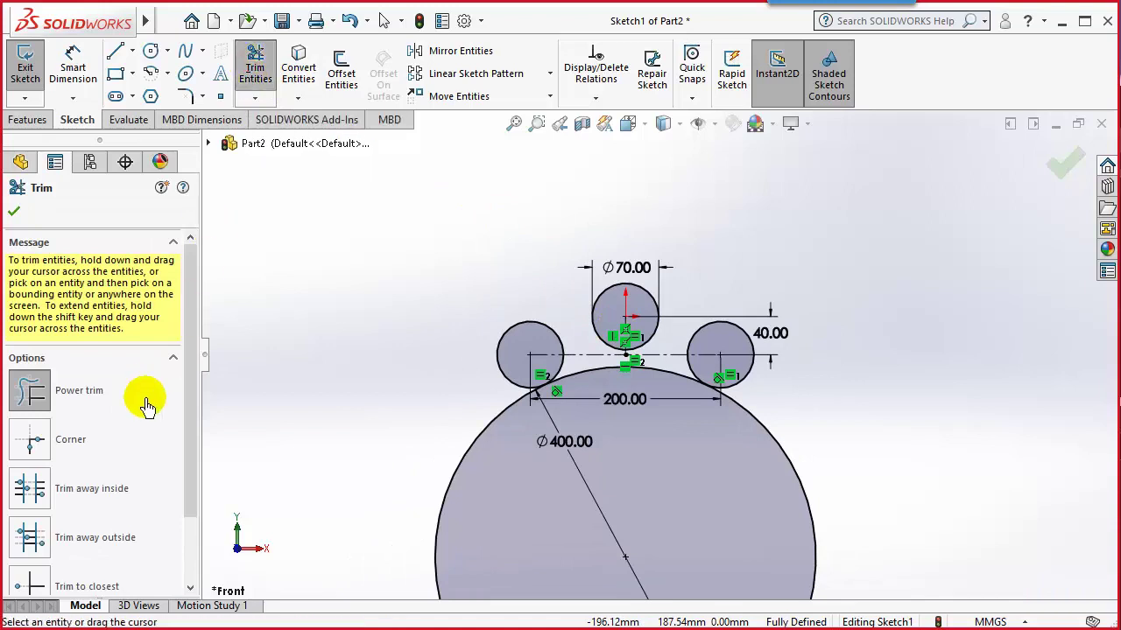
pyautogui.scroll(-3, 191, 448)
pyautogui.click(30, 498)
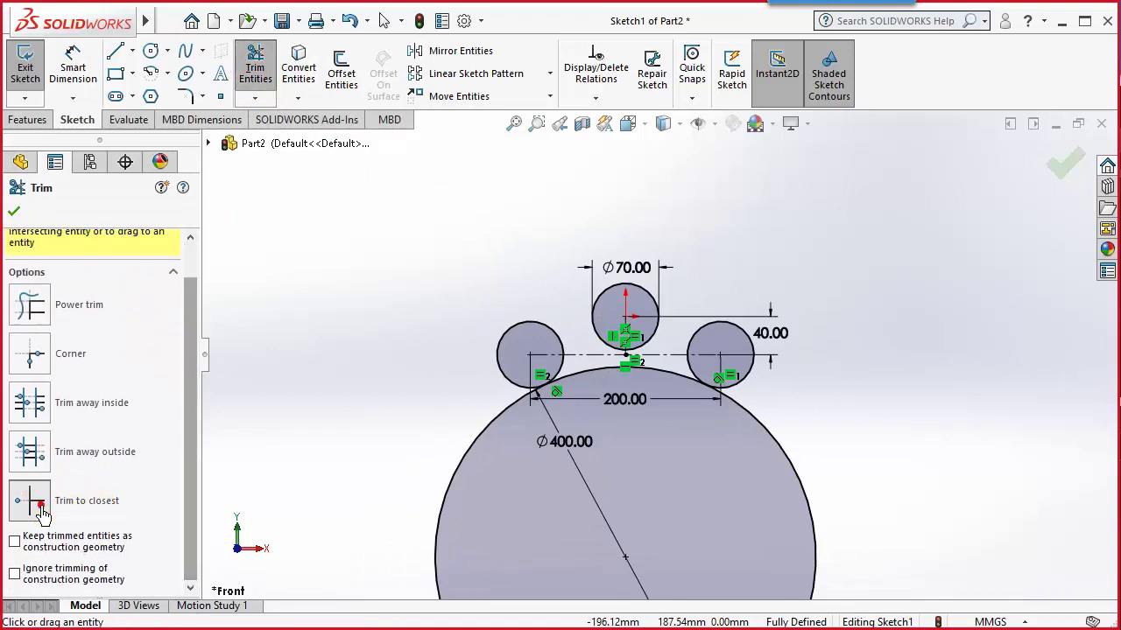
pyautogui.click(487, 436)
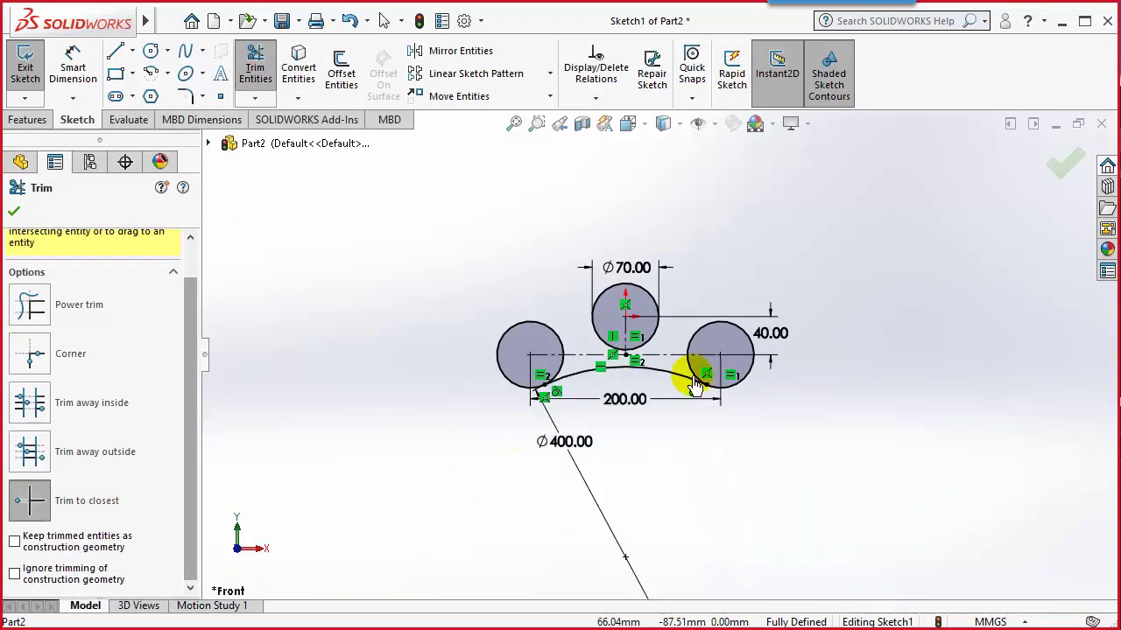
pyautogui.scroll(3, 678, 355)
pyautogui.scroll(2, 526, 338)
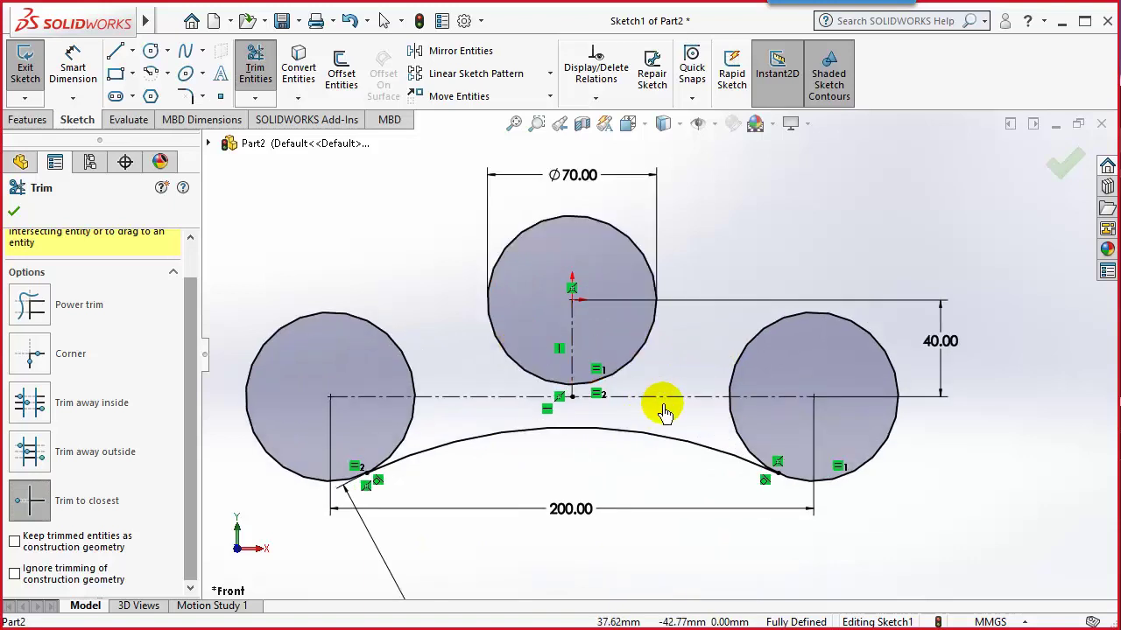
pyautogui.press('Escape')
pyautogui.click(528, 474)
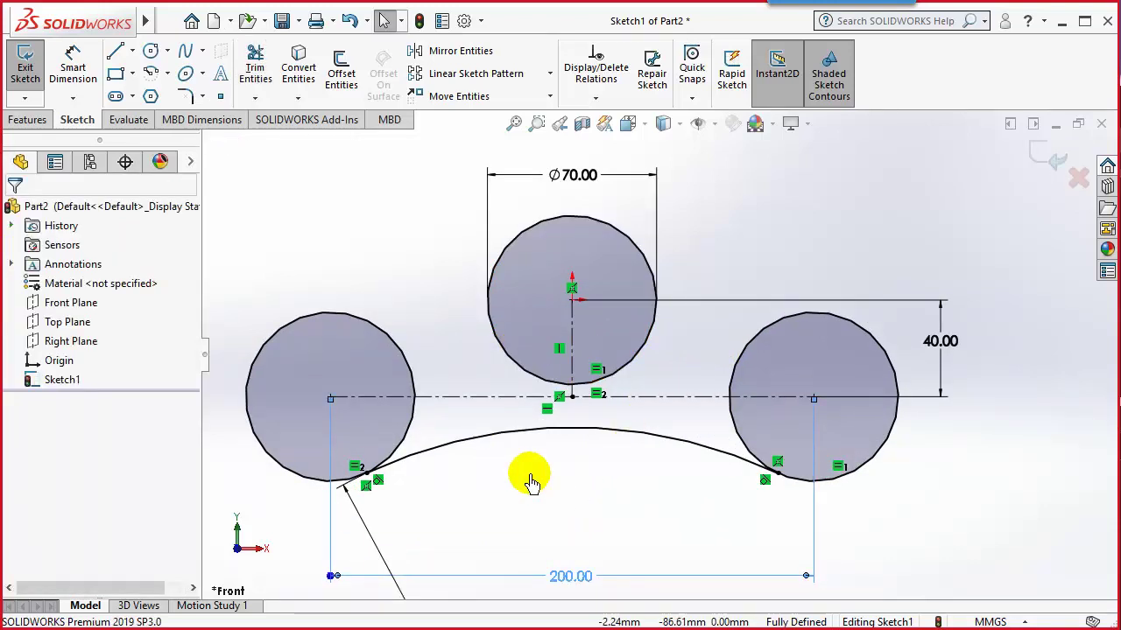
pyautogui.click(127, 77)
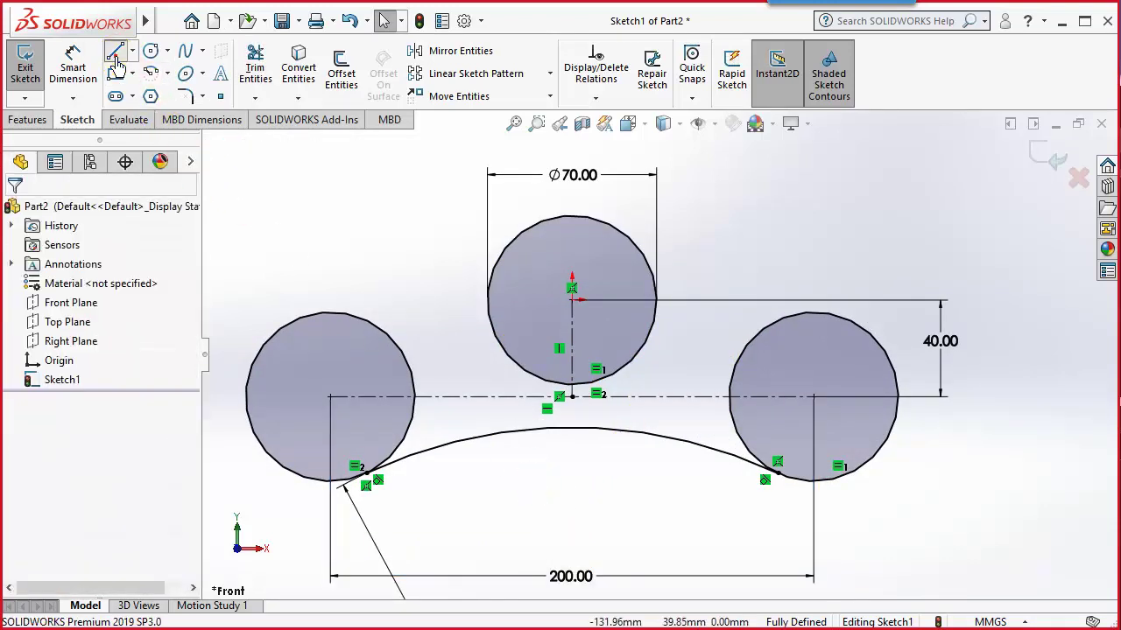
pyautogui.click(115, 50)
pyautogui.scroll(2, 451, 262)
pyautogui.scroll(-2, 421, 254)
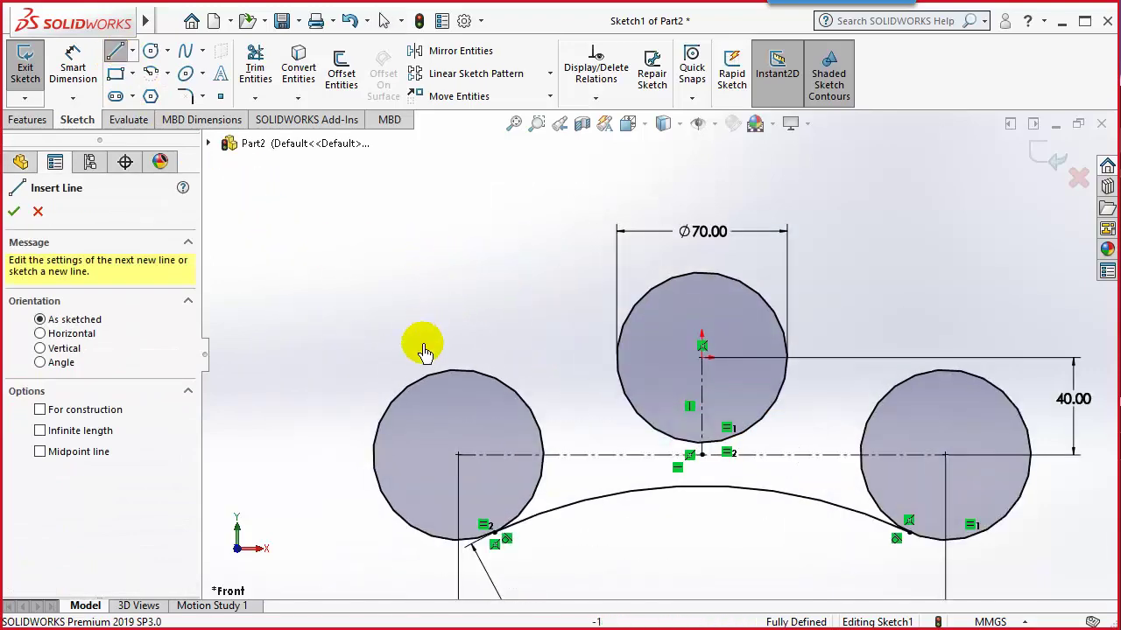
pyautogui.click(402, 391)
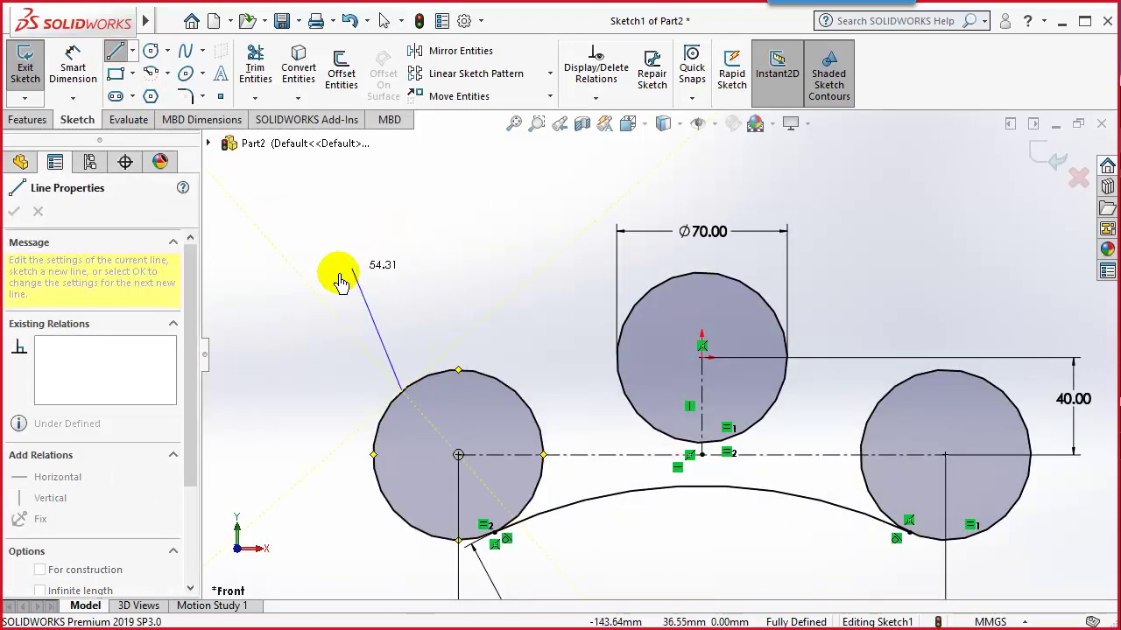
pyautogui.press('Escape')
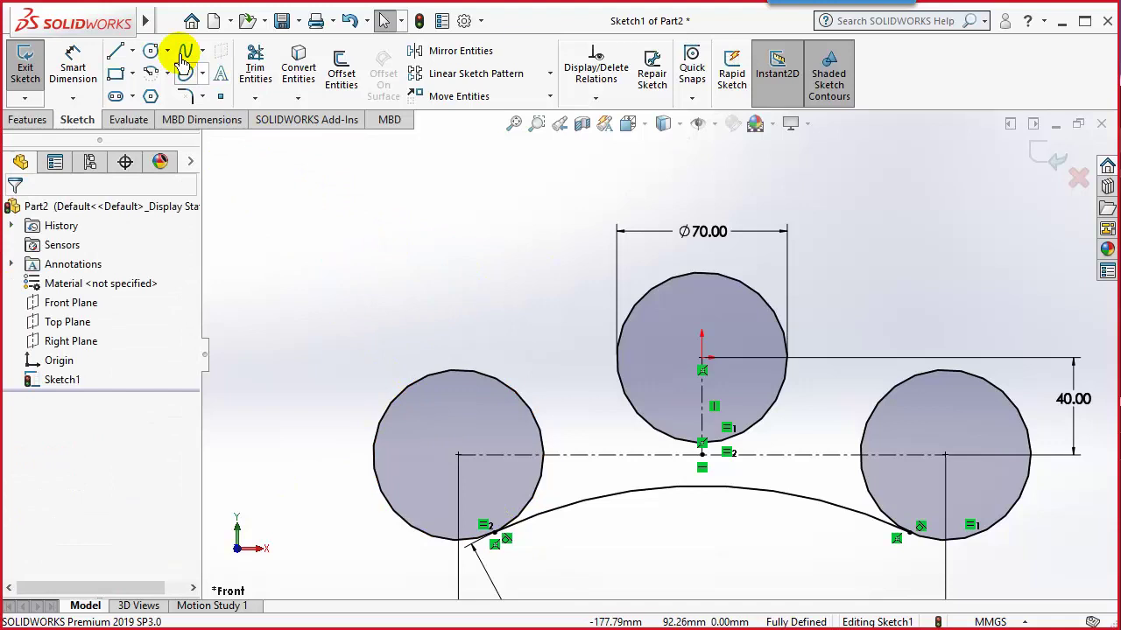
# Draw a line from the upper side of the left circle to the top circle, tangent to the top circle
pyautogui.click(115, 51)
pyautogui.click(385, 411)
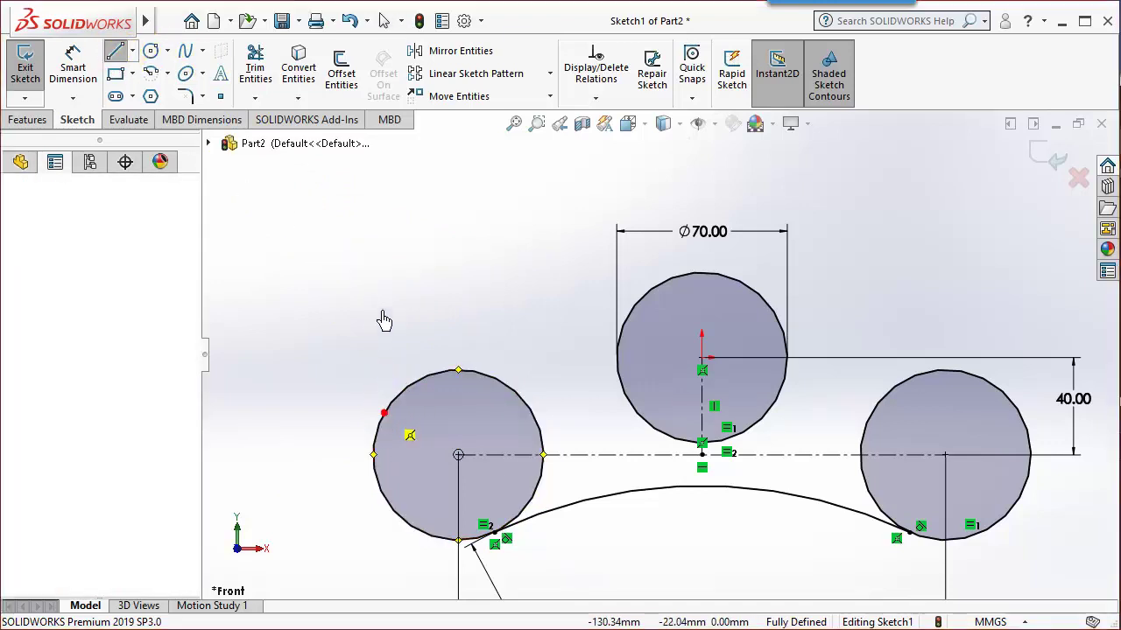
pyautogui.click(664, 285)
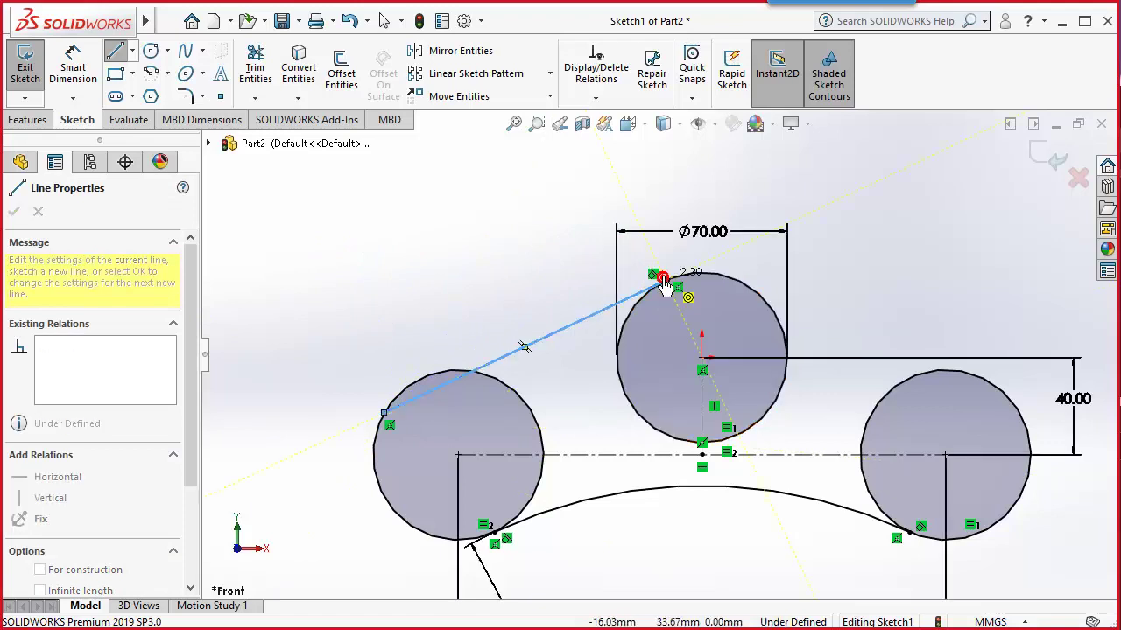
pyautogui.press('Escape')
# Add a Tangent relation between the new line and the left circle
pyautogui.click(595, 97)
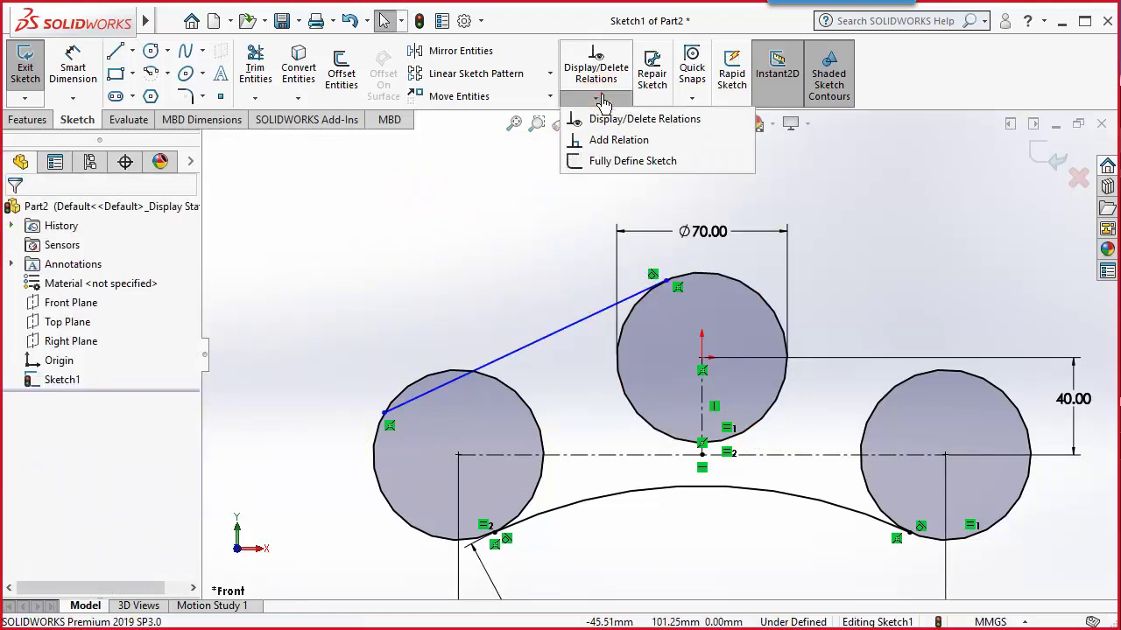
pyautogui.click(500, 360)
pyautogui.click(447, 374)
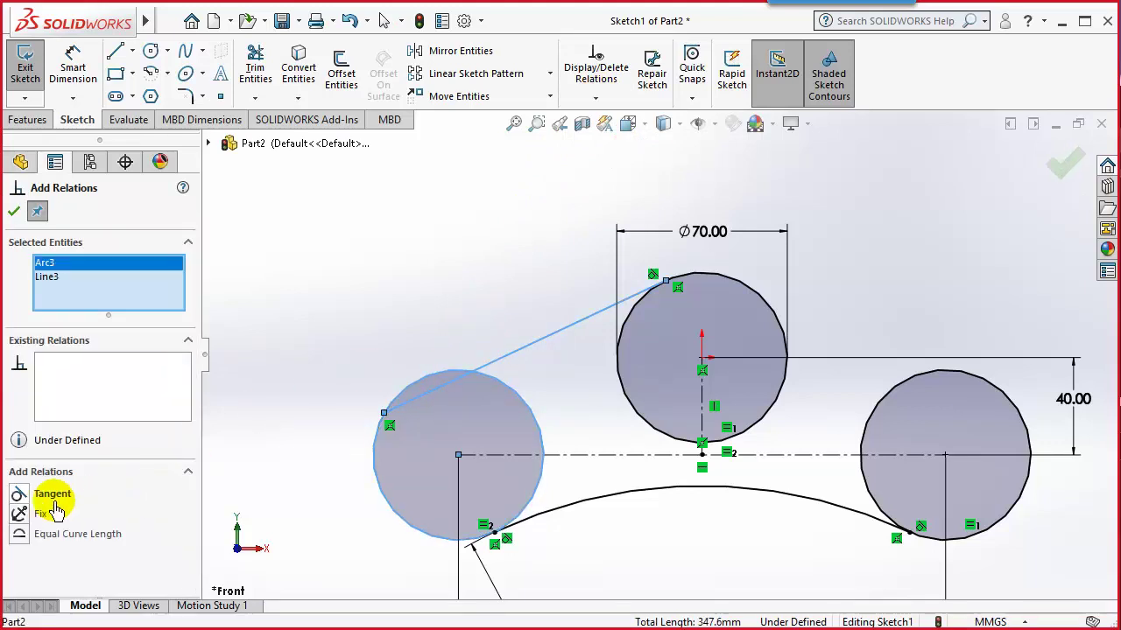
pyautogui.click(20, 493)
pyautogui.click(10, 211)
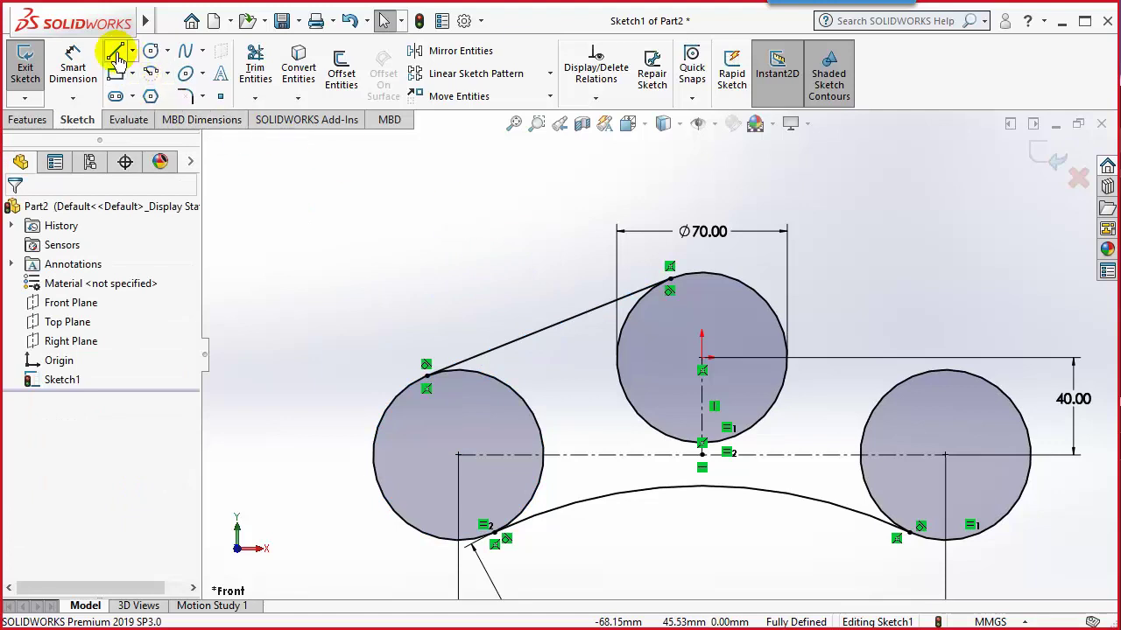
# Draw a line from the top circle to the right circle and make it tangent to both circles
pyautogui.click(702, 273)
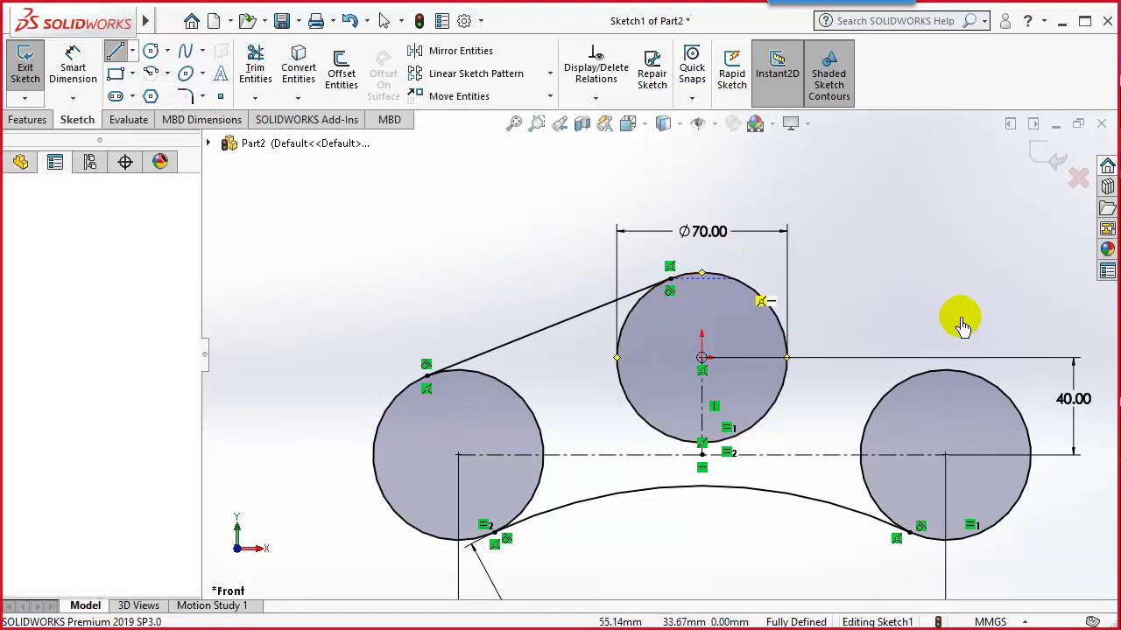
pyautogui.click(981, 387)
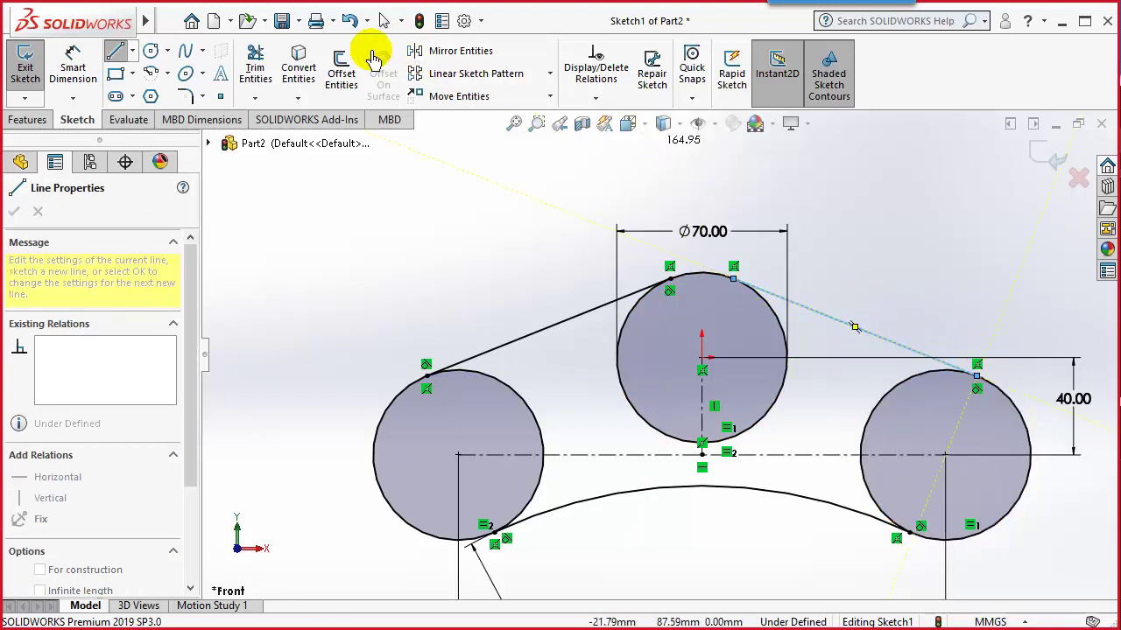
pyautogui.click(597, 96)
pyautogui.click(618, 140)
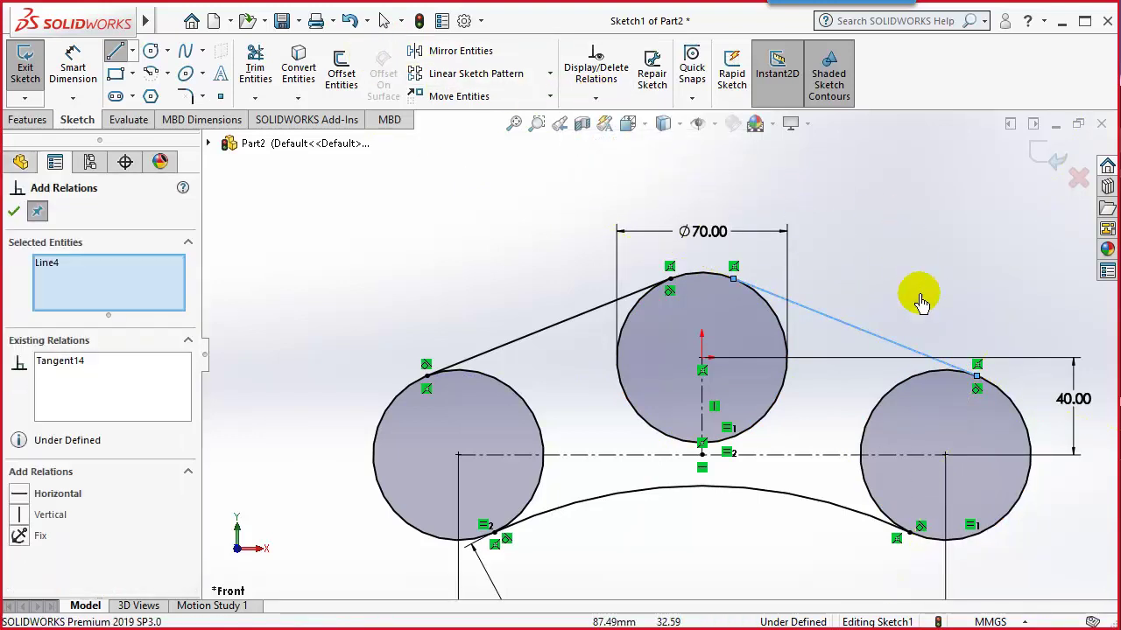
pyautogui.click(771, 318)
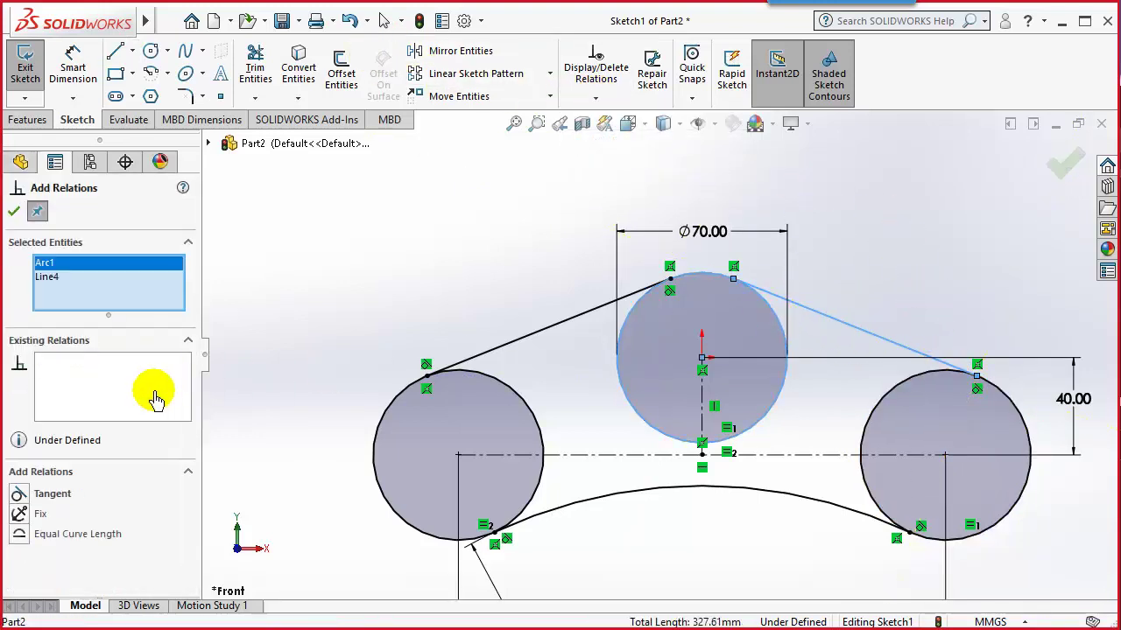
pyautogui.click(19, 494)
pyautogui.click(14, 211)
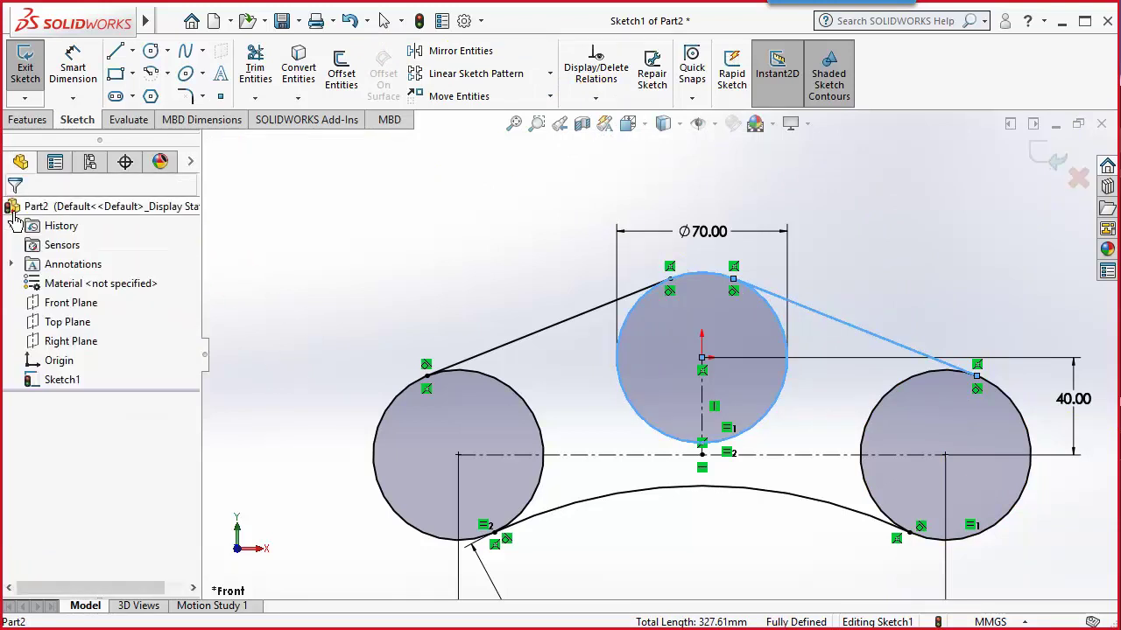
# Trim away the inner arcs of all three 70 mm circles to leave a single closed outer profile
pyautogui.press('f')
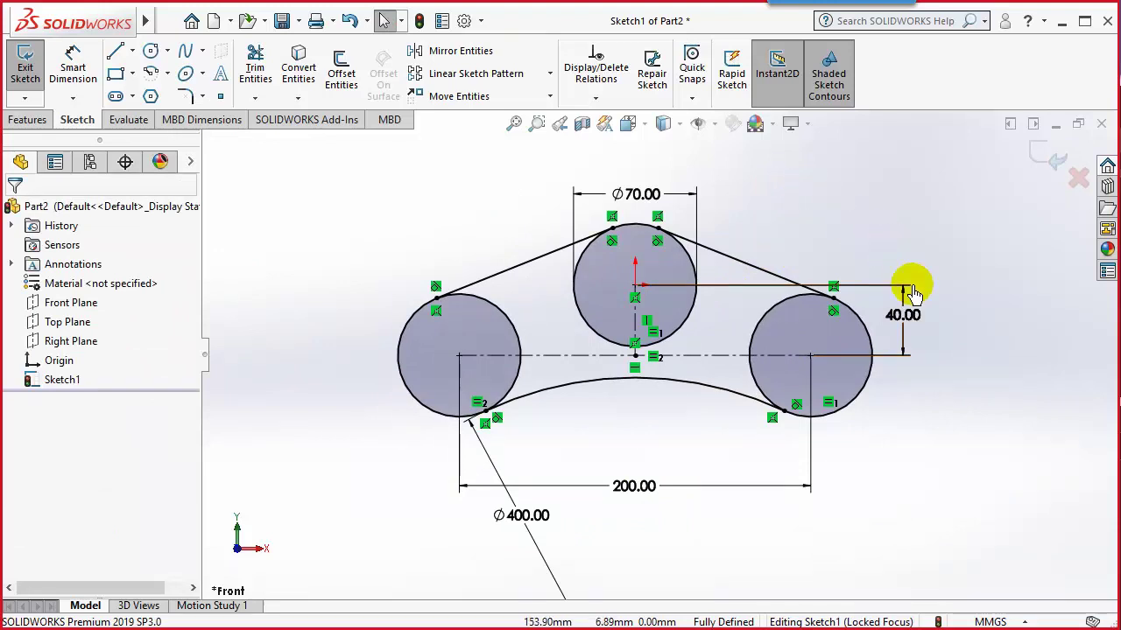
pyautogui.click(264, 101)
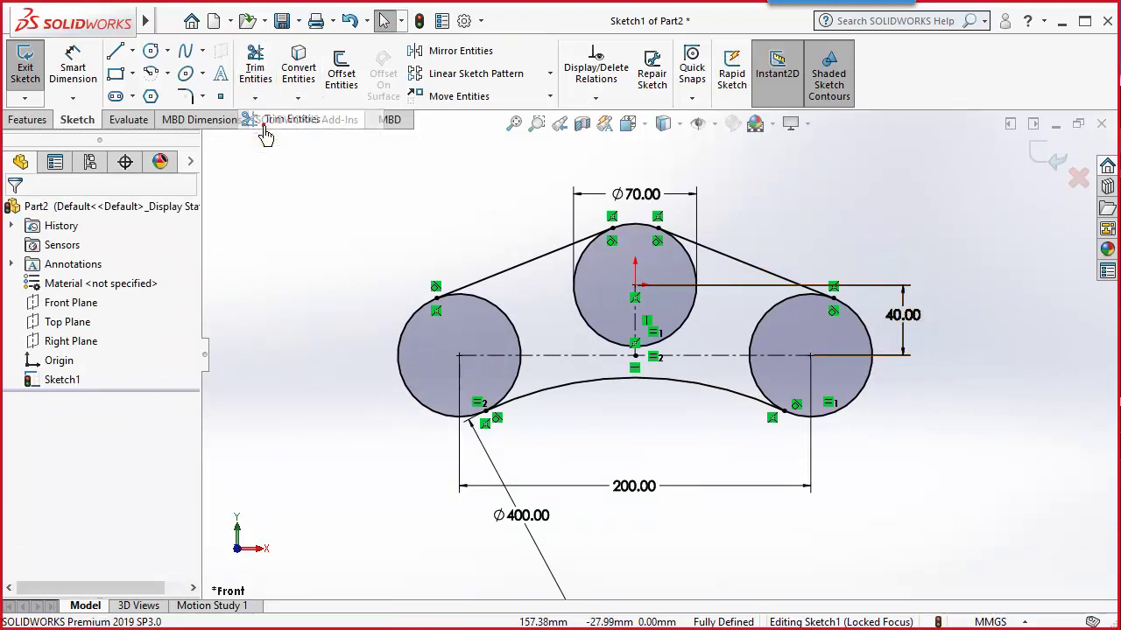
pyautogui.click(254, 117)
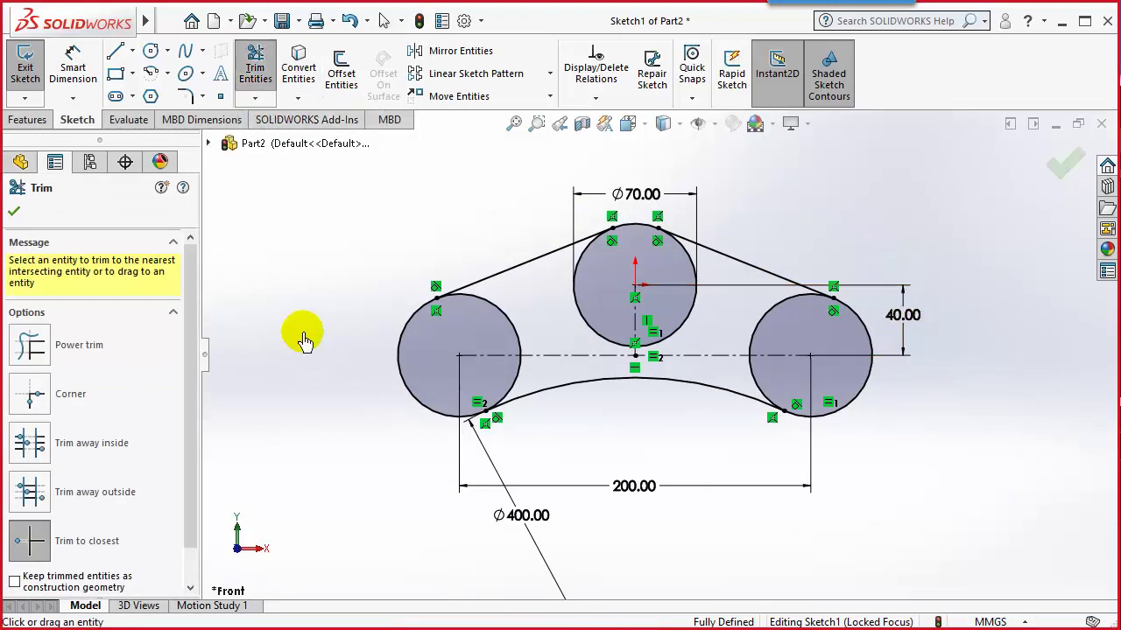
pyautogui.click(512, 324)
pyautogui.click(518, 383)
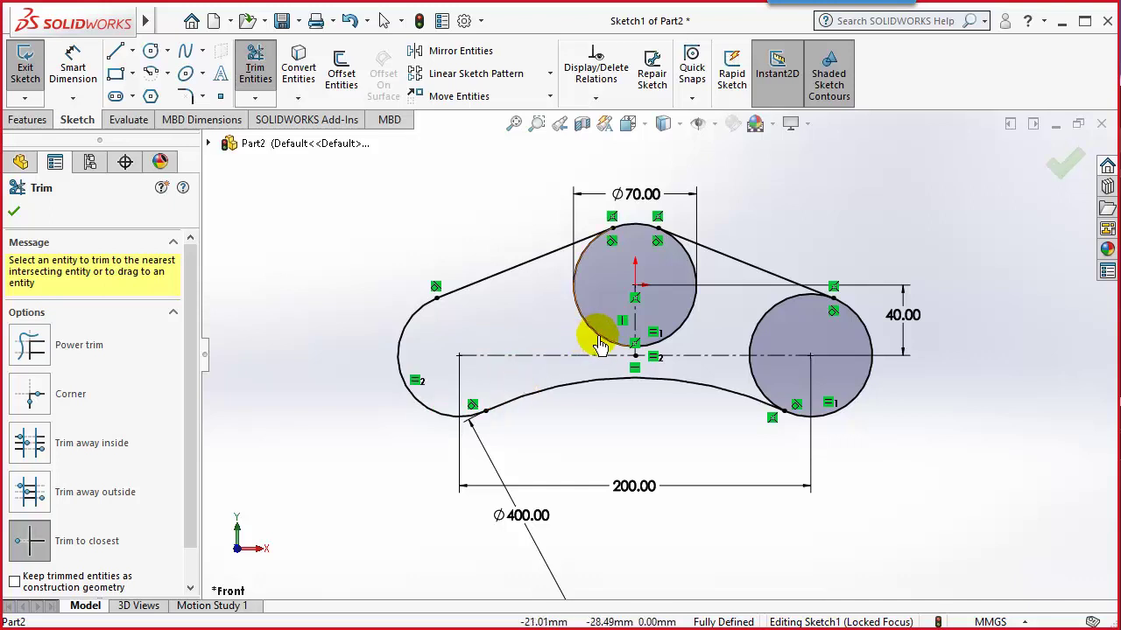
pyautogui.click(598, 332)
pyautogui.click(677, 342)
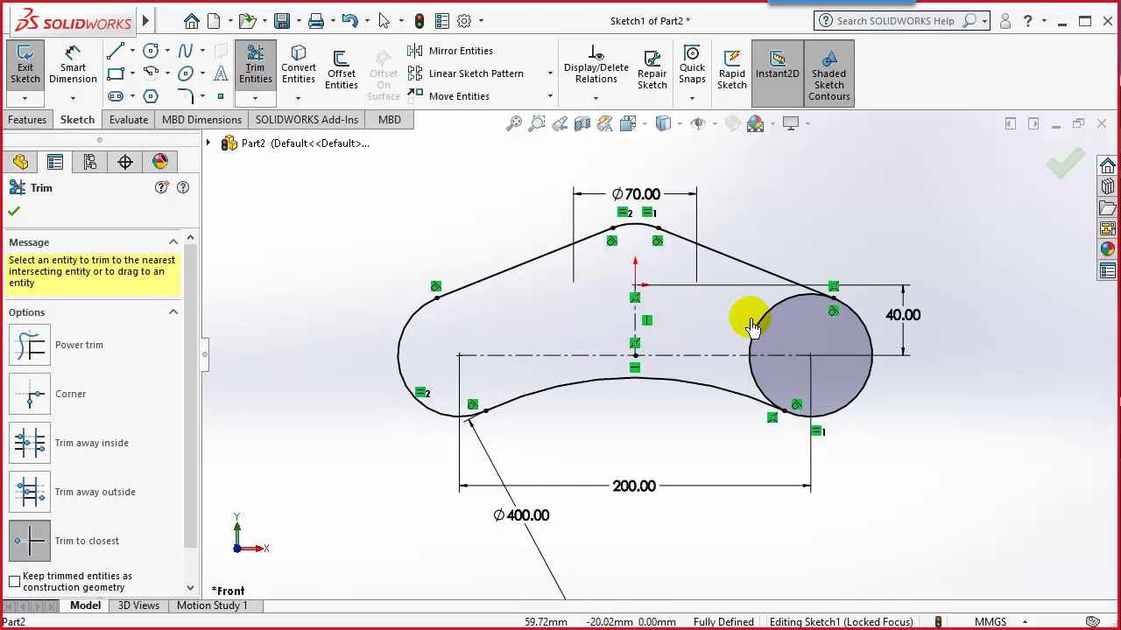
pyautogui.click(760, 311)
pyautogui.click(755, 386)
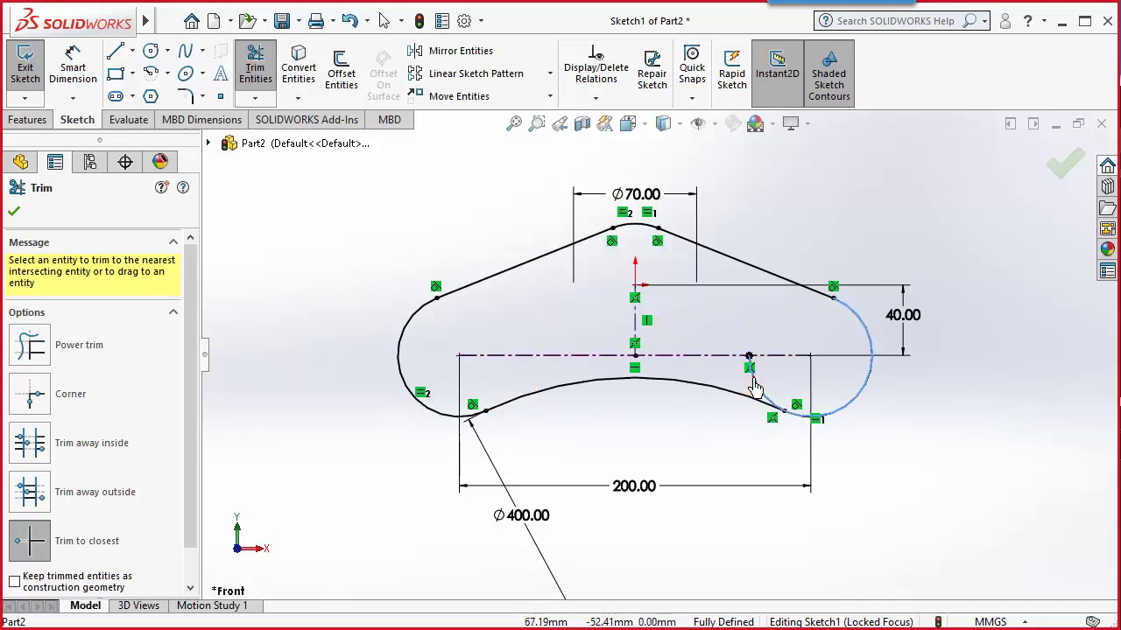
pyautogui.click(18, 212)
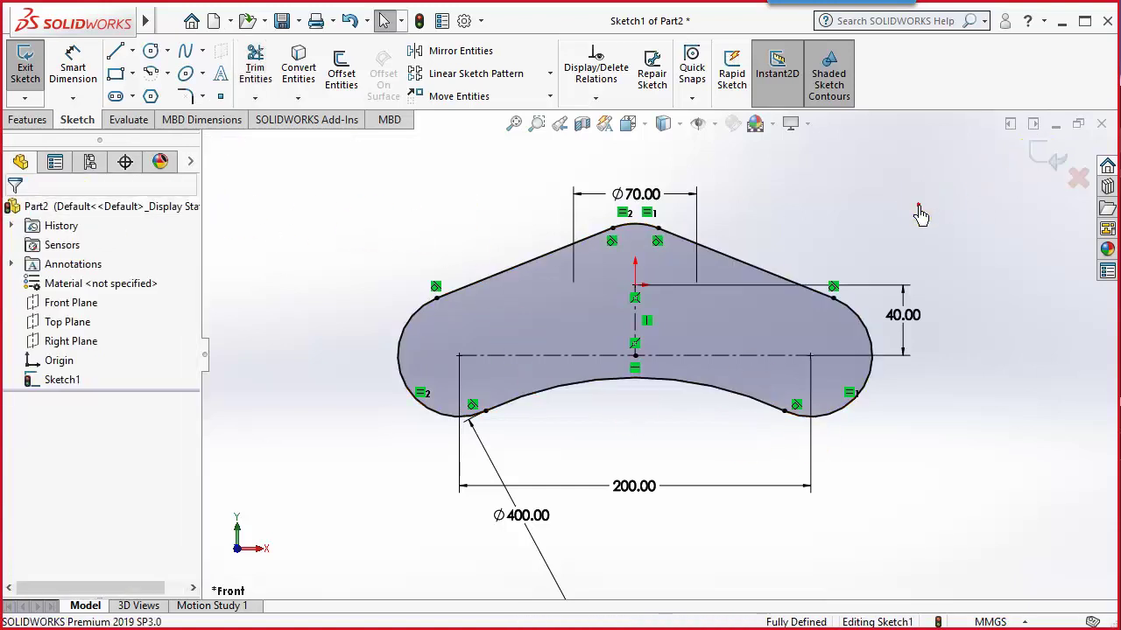
# Check the bracket's overall thickness in the reference drawing and extrude the closed profile 60 mm with the Mid Plane end condition
pyautogui.hotkey('ctrl', '7')
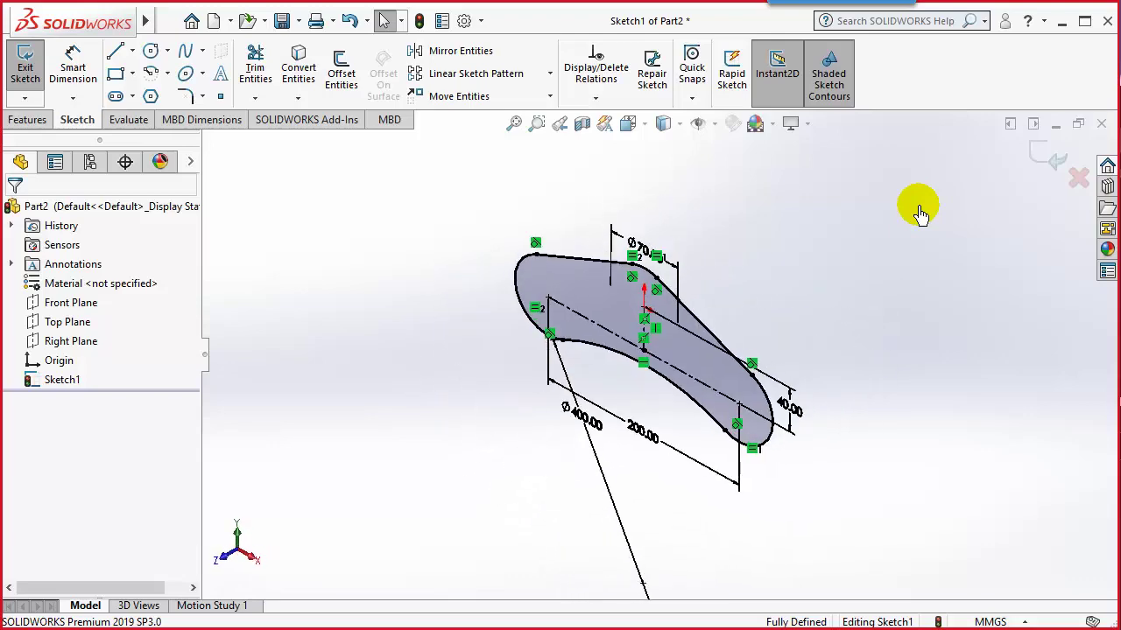
pyautogui.click(28, 120)
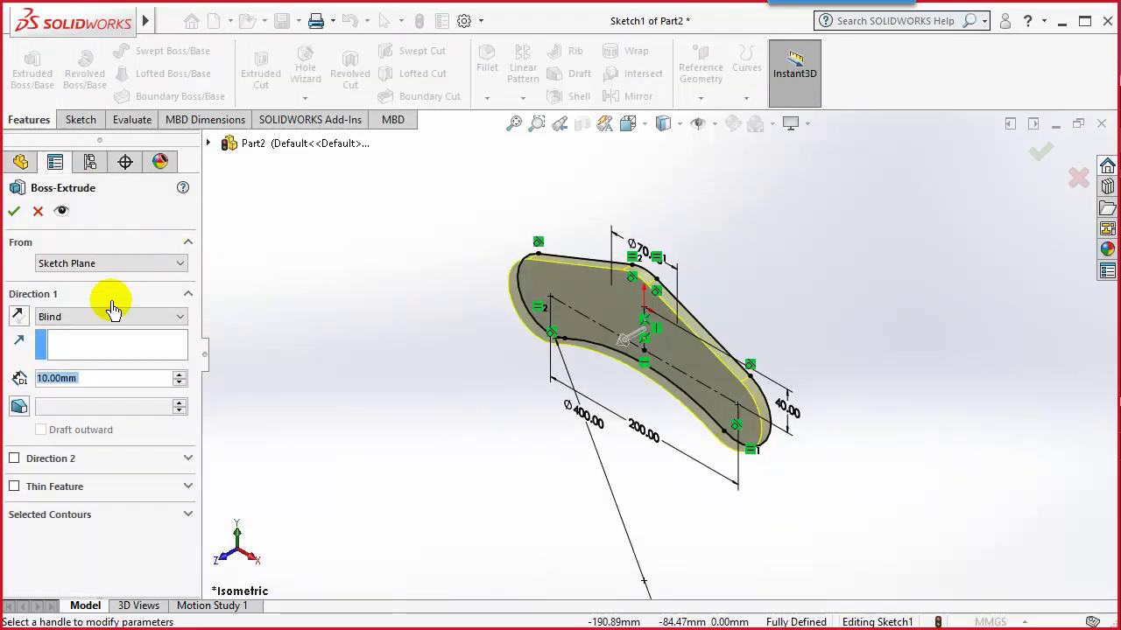
pyautogui.click(106, 318)
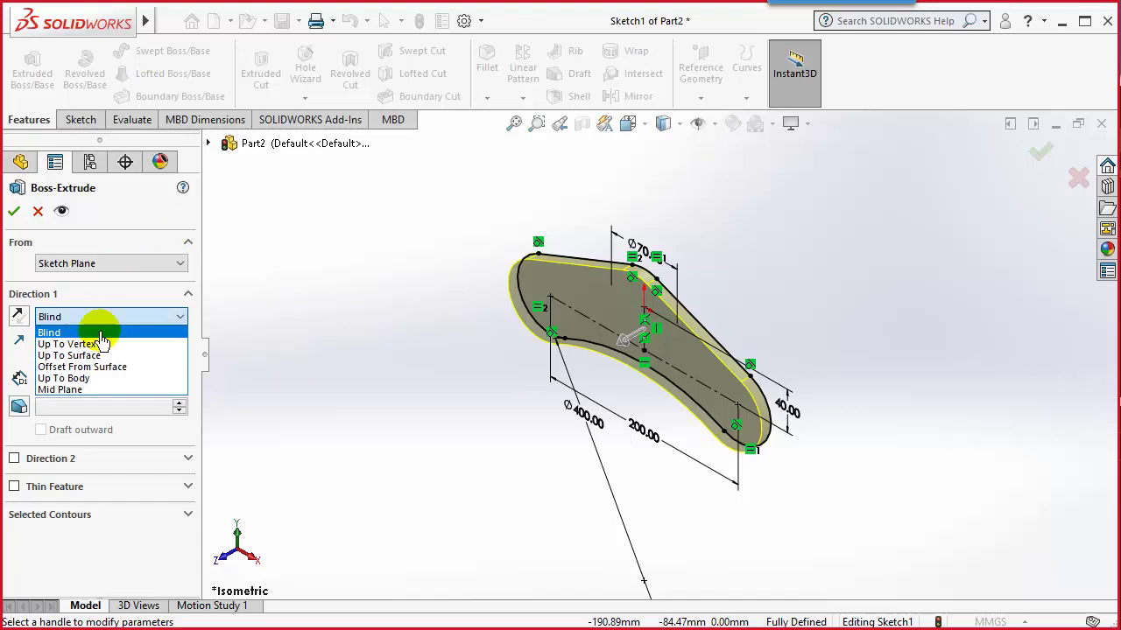
pyautogui.click(63, 389)
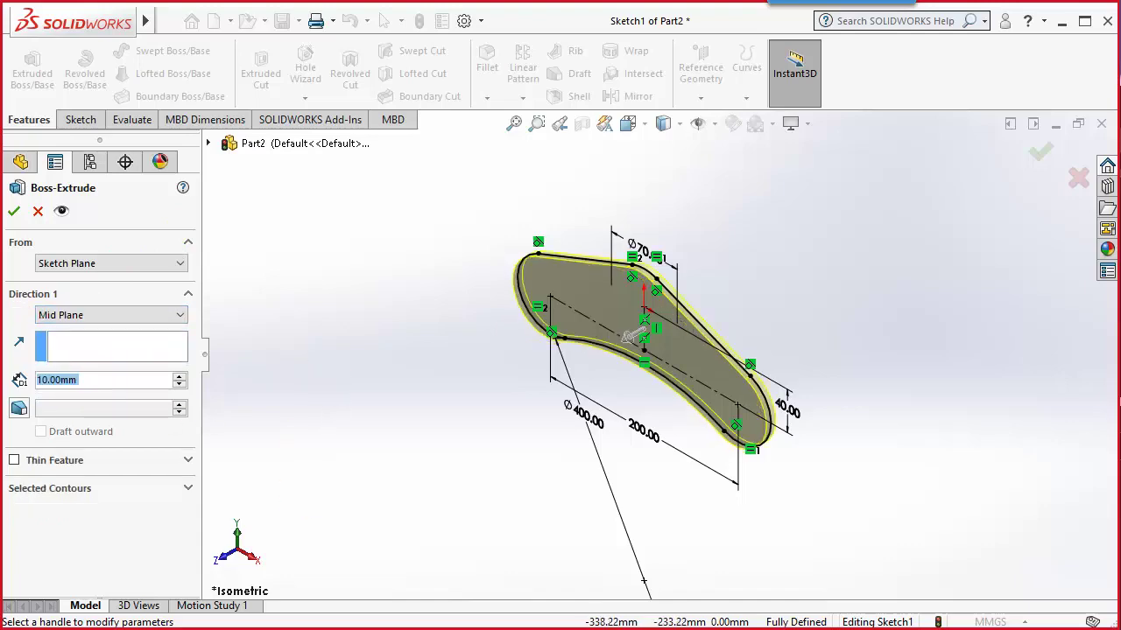
pyautogui.hotkey('alt', 'Tab')
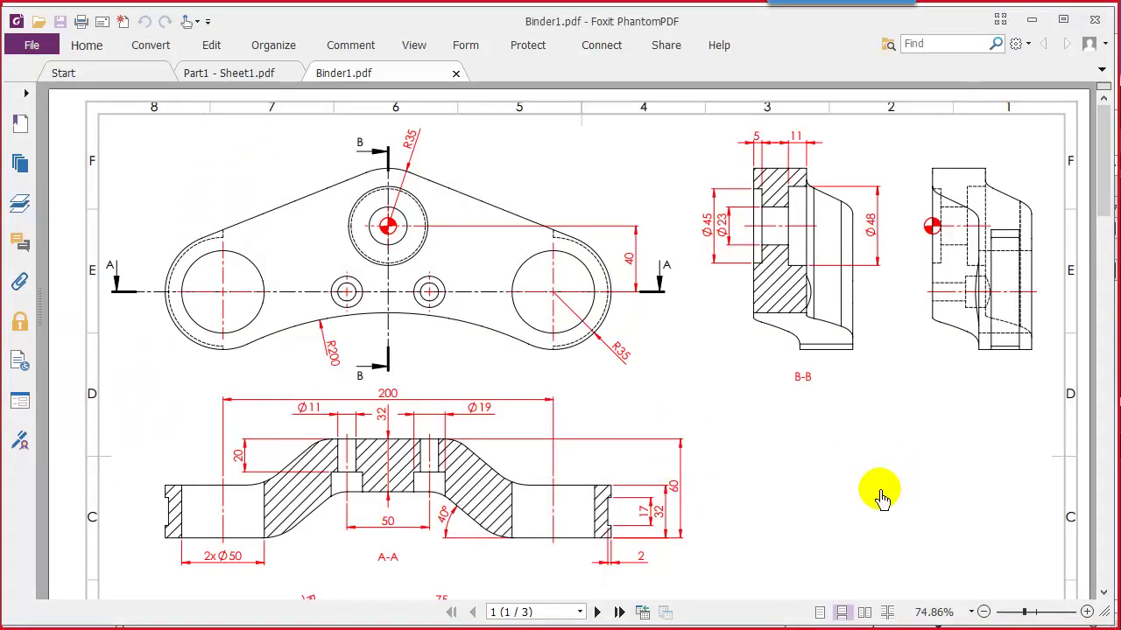
pyautogui.click(1031, 19)
pyautogui.click(109, 380)
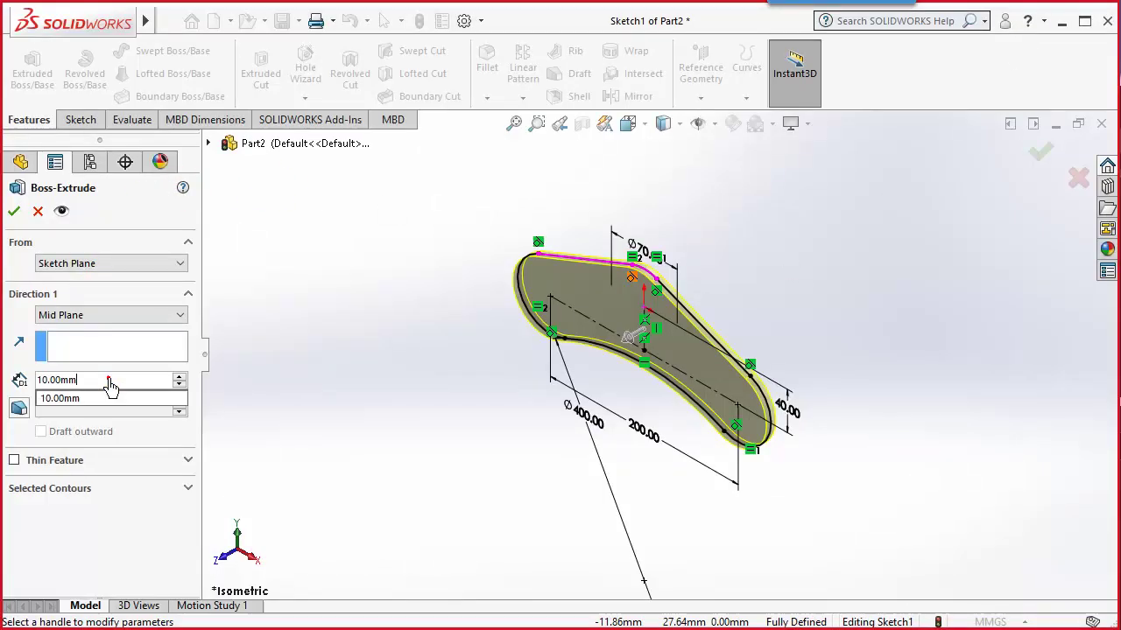
pyautogui.write('60')
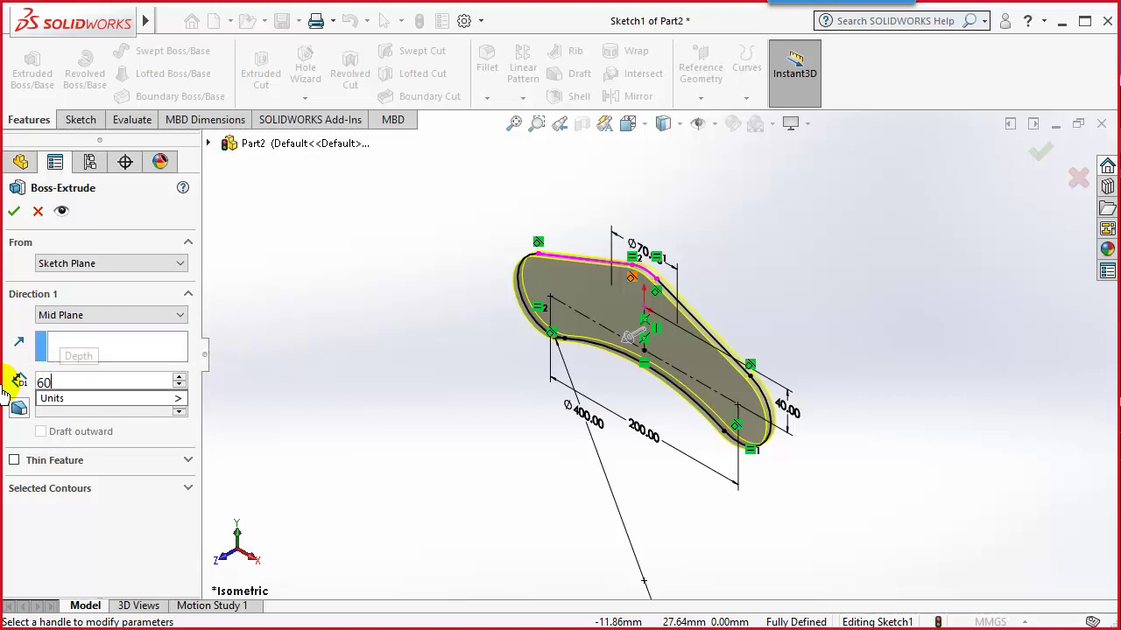
pyautogui.press('Return')
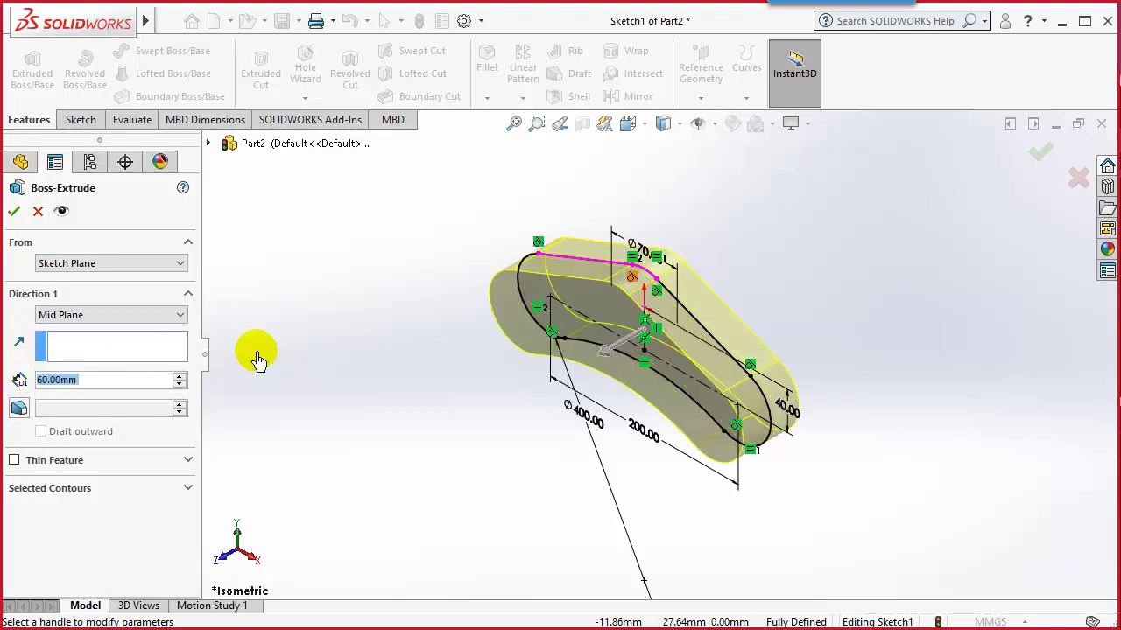
pyautogui.click(14, 211)
pyautogui.click(388, 413)
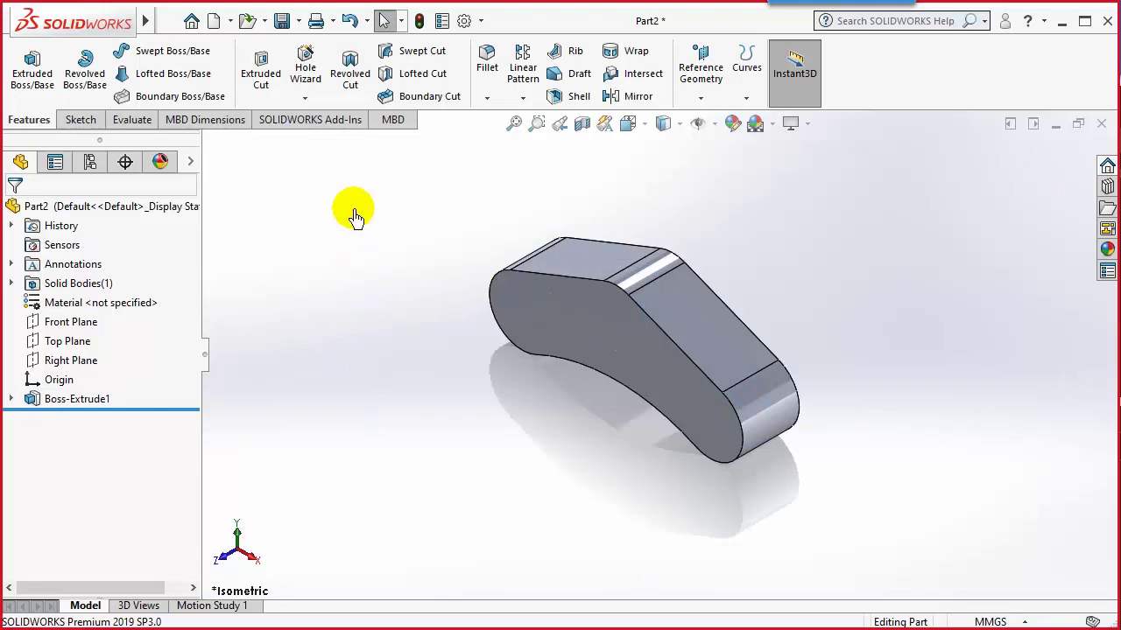
# Start a new sketch on the Top Plane and view it face-on
pyautogui.click(79, 341)
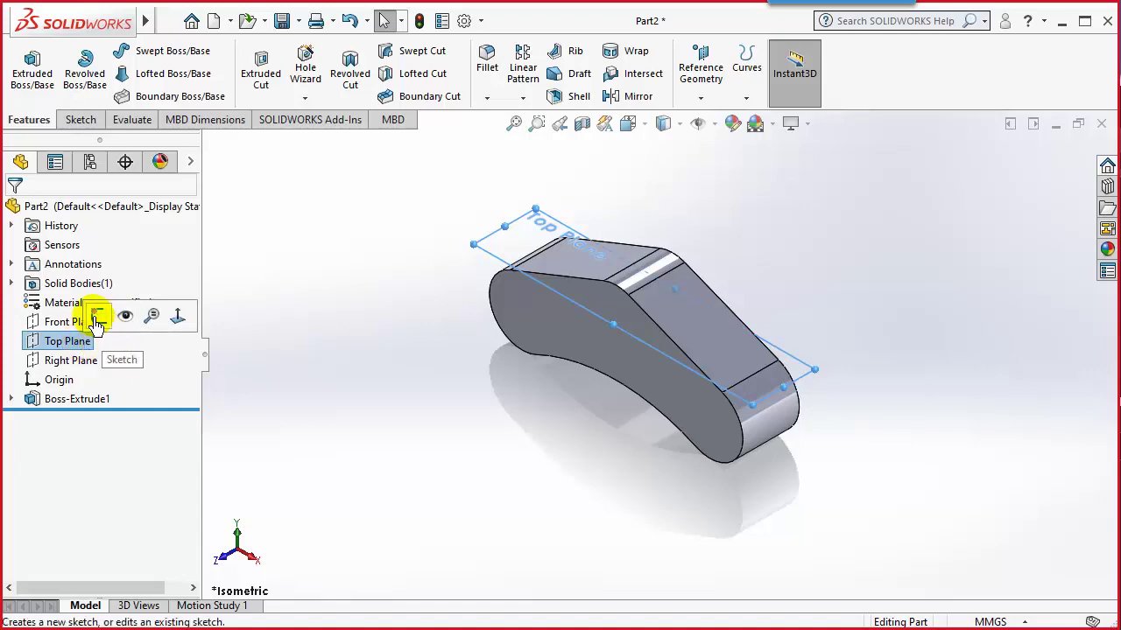
pyautogui.click(96, 317)
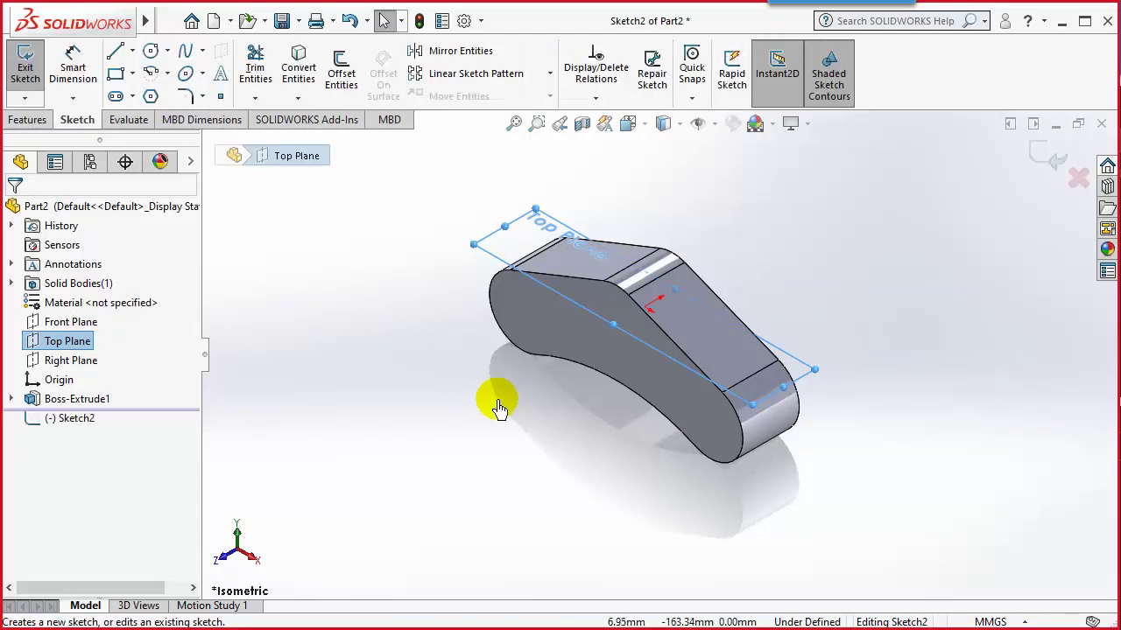
pyautogui.hotkey('ctrl', '8')
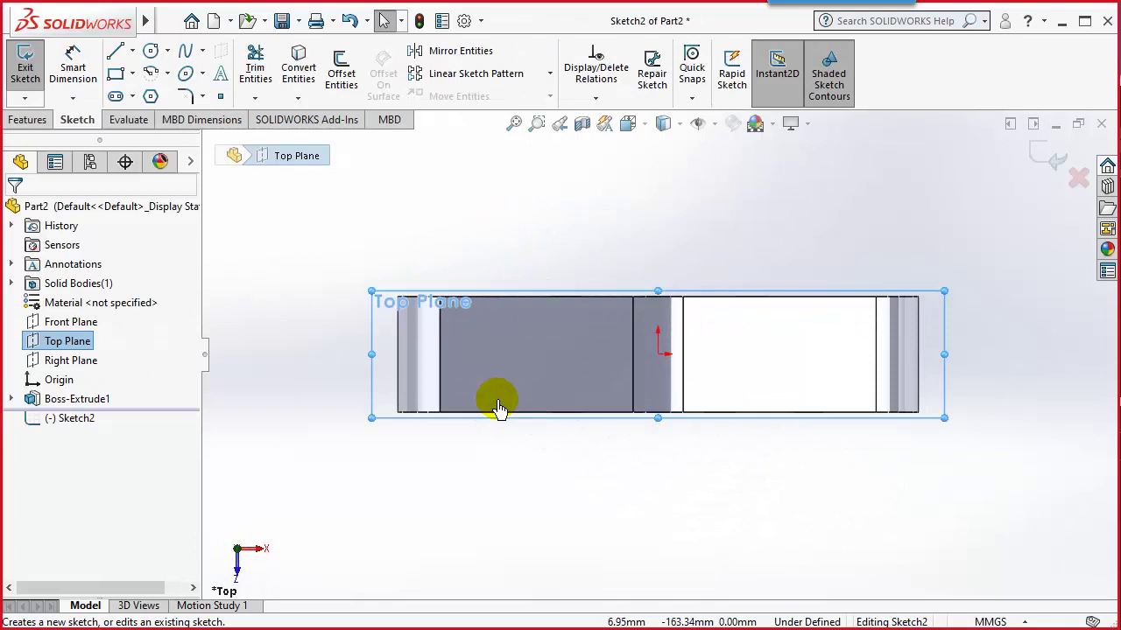
pyautogui.click(594, 482)
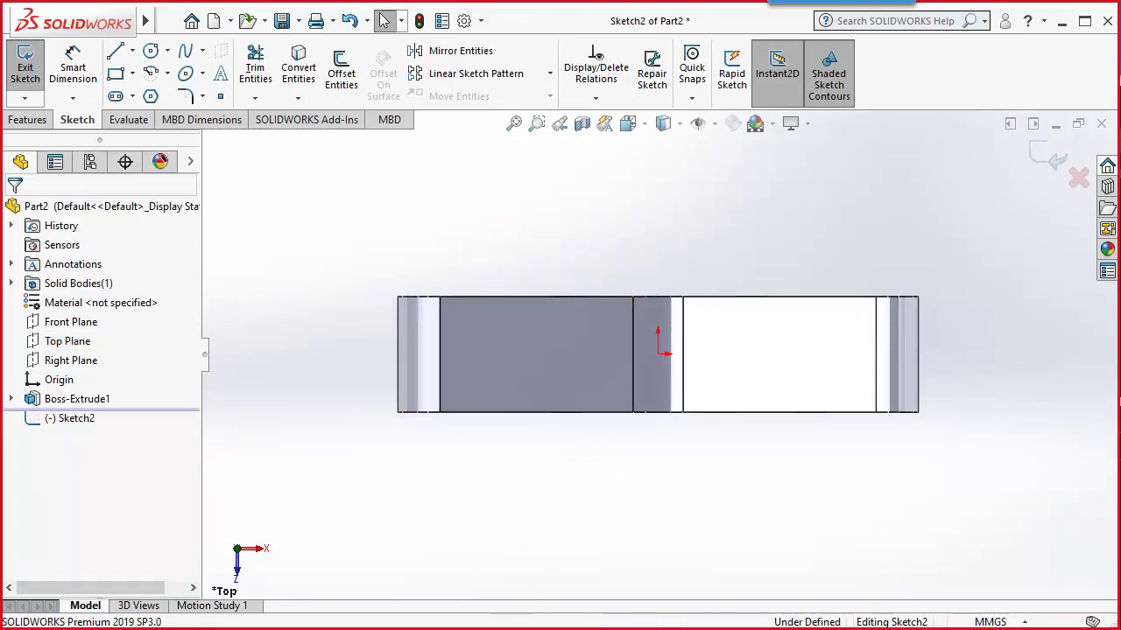
# Examine the front, section A-A and lower views in the Foxit PhantomPDF drawing for the stepped profile's dimensions
pyautogui.hotkey('alt', 'Tab')
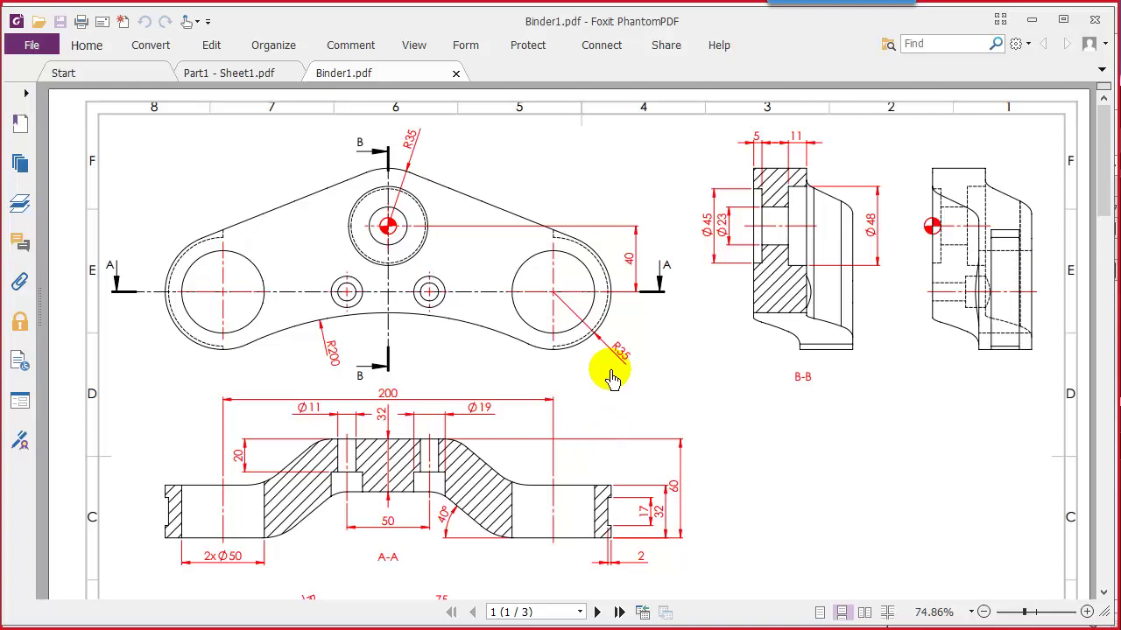
pyautogui.scroll(-6, 611, 376)
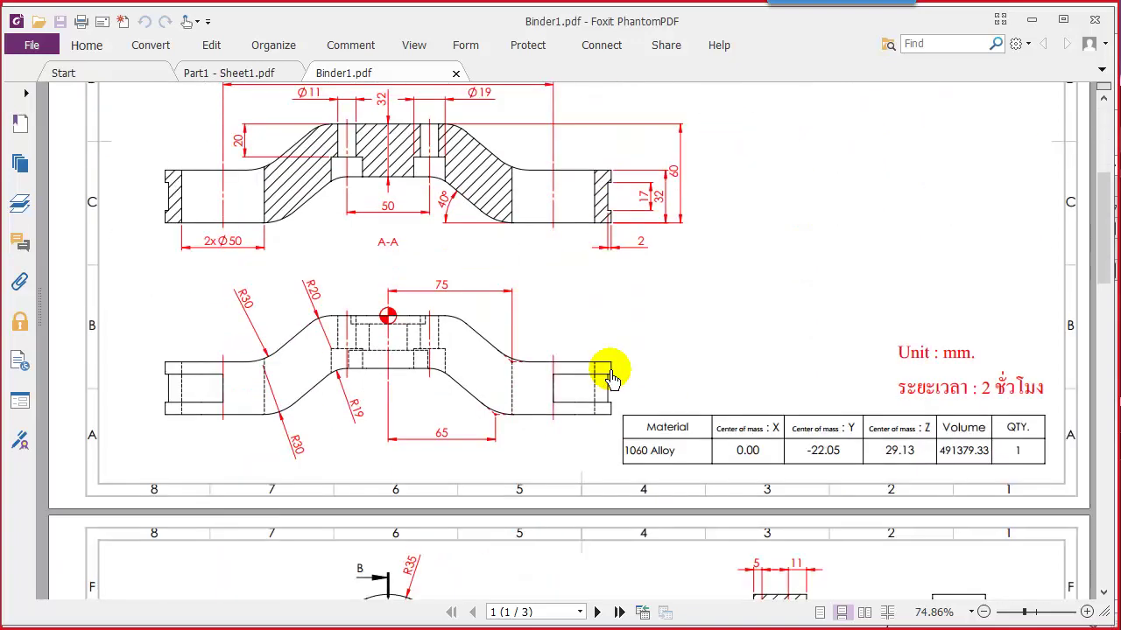
pyautogui.scroll(4, 611, 377)
pyautogui.scroll(-1, 611, 376)
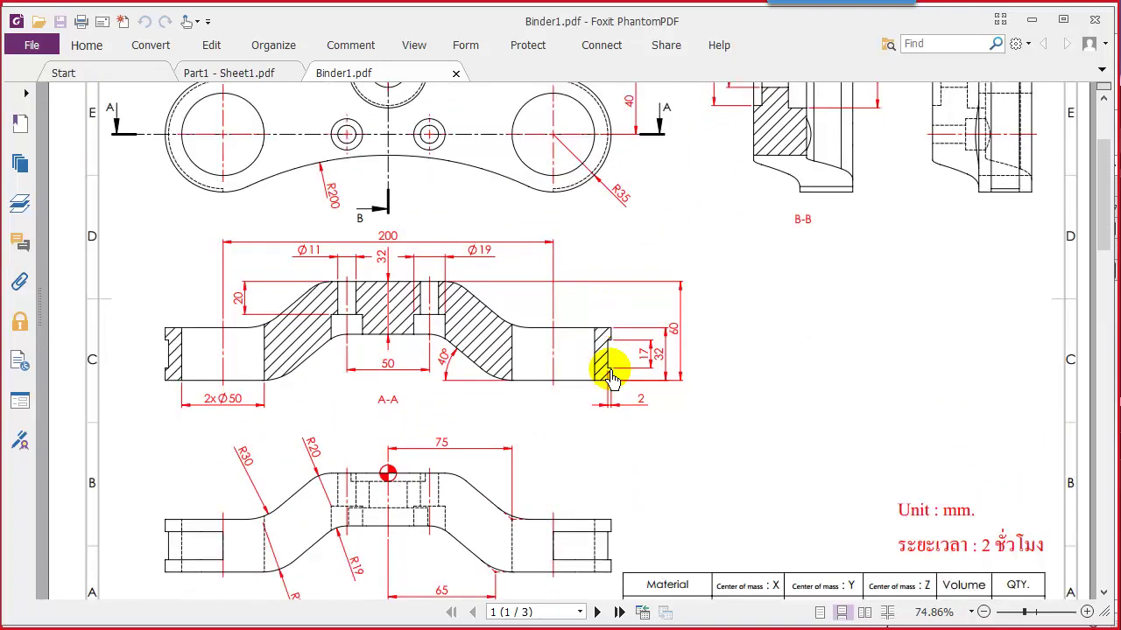
pyautogui.scroll(2, 611, 377)
pyautogui.scroll(1, 612, 376)
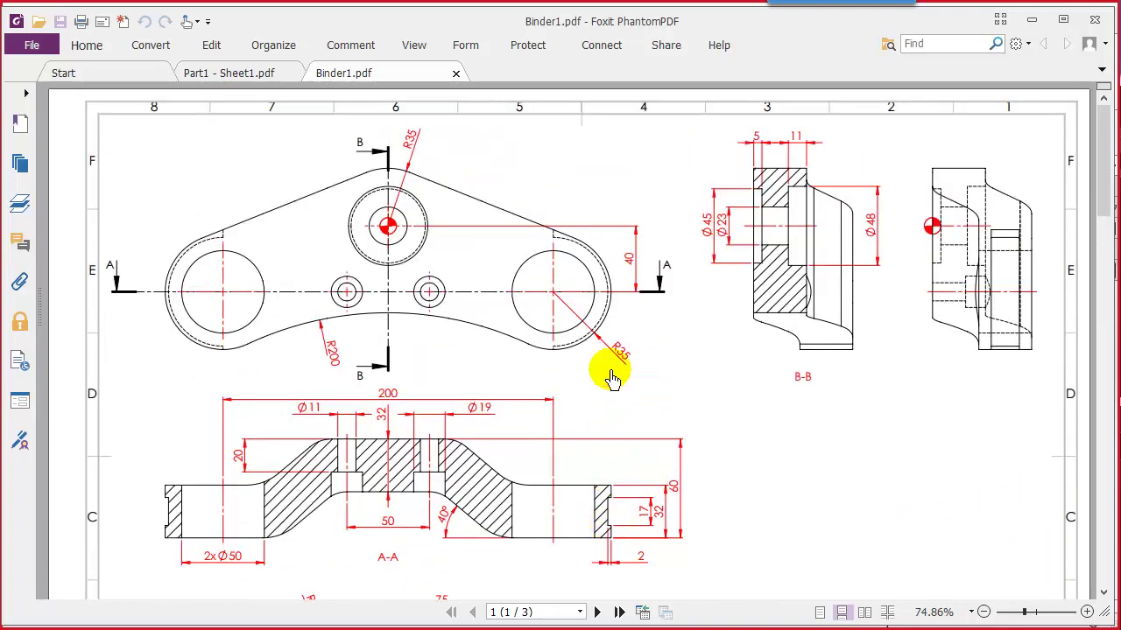
pyautogui.scroll(-1, 611, 377)
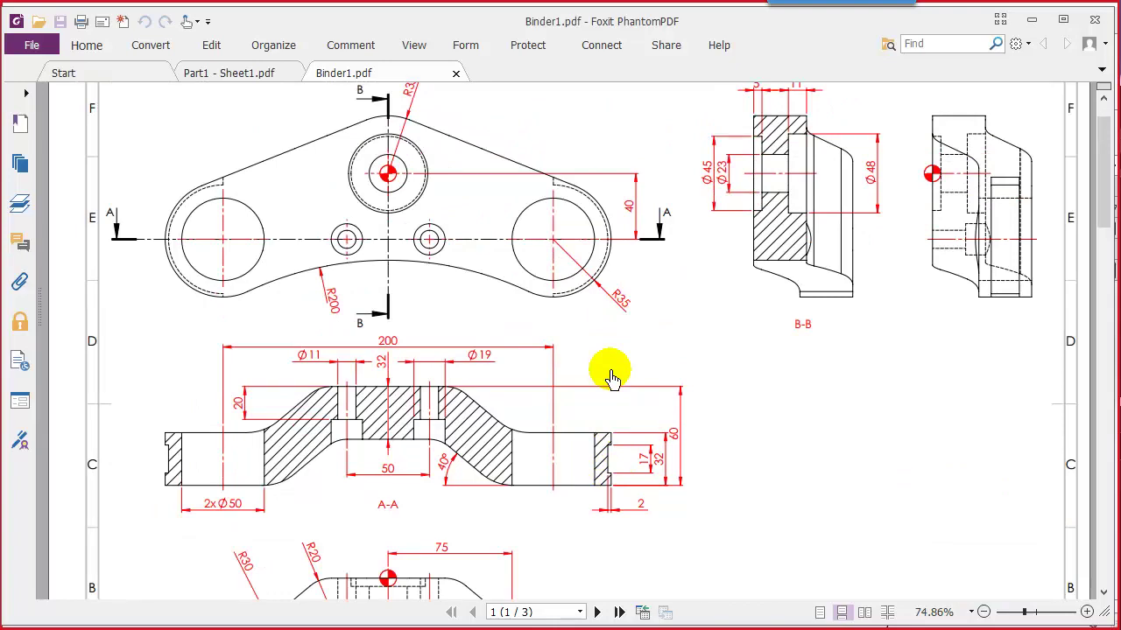
pyautogui.scroll(-2, 611, 377)
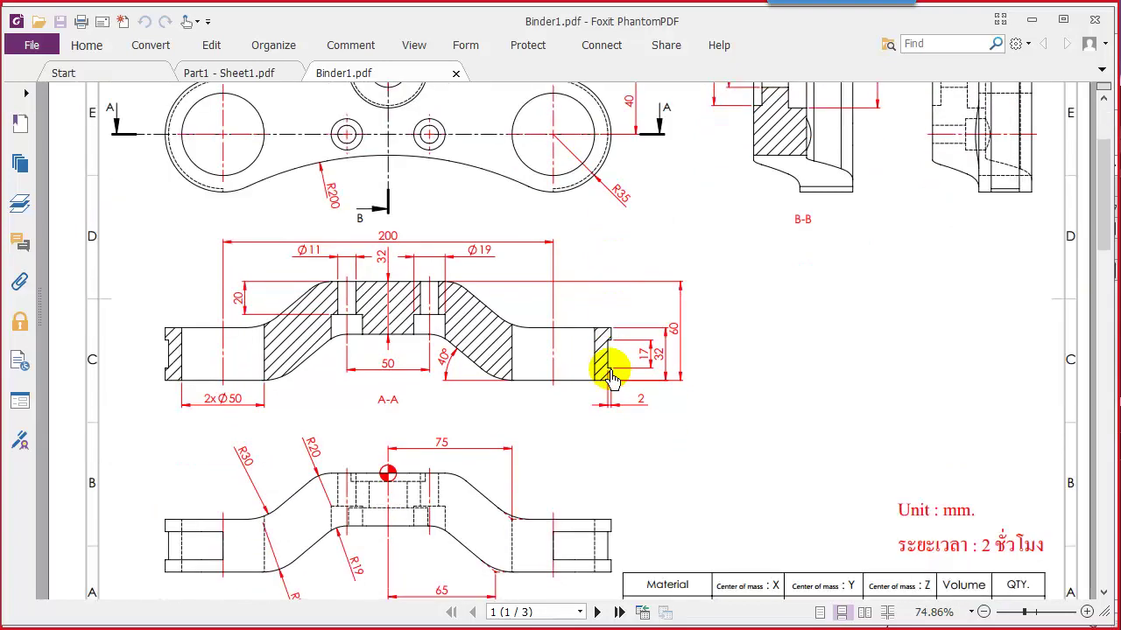
pyautogui.scroll(1, 611, 376)
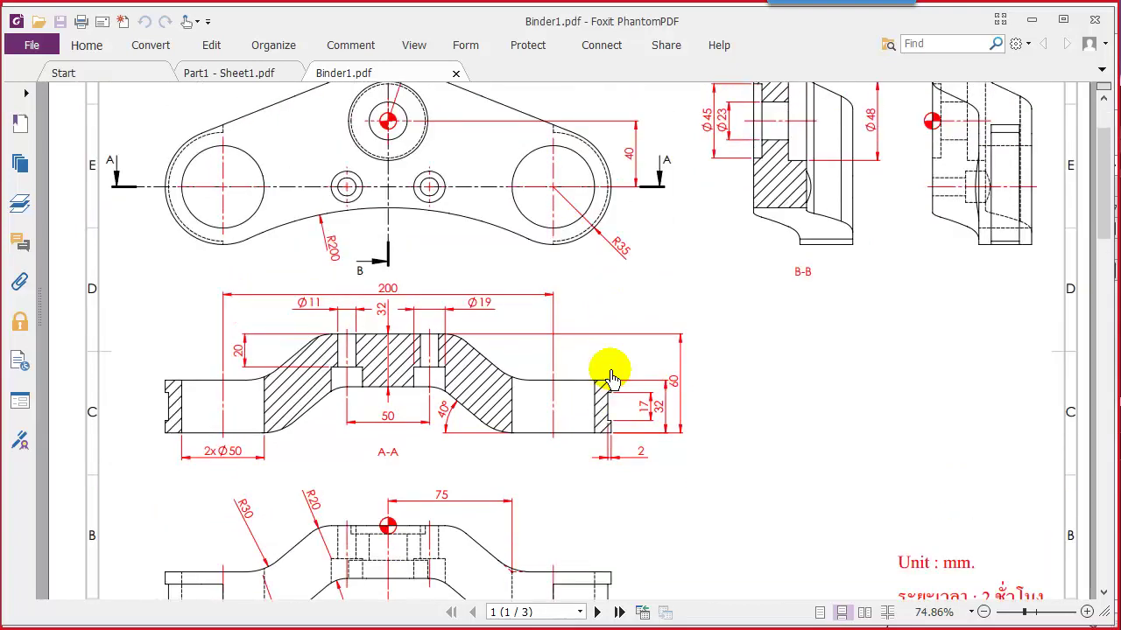
pyautogui.scroll(-1, 611, 376)
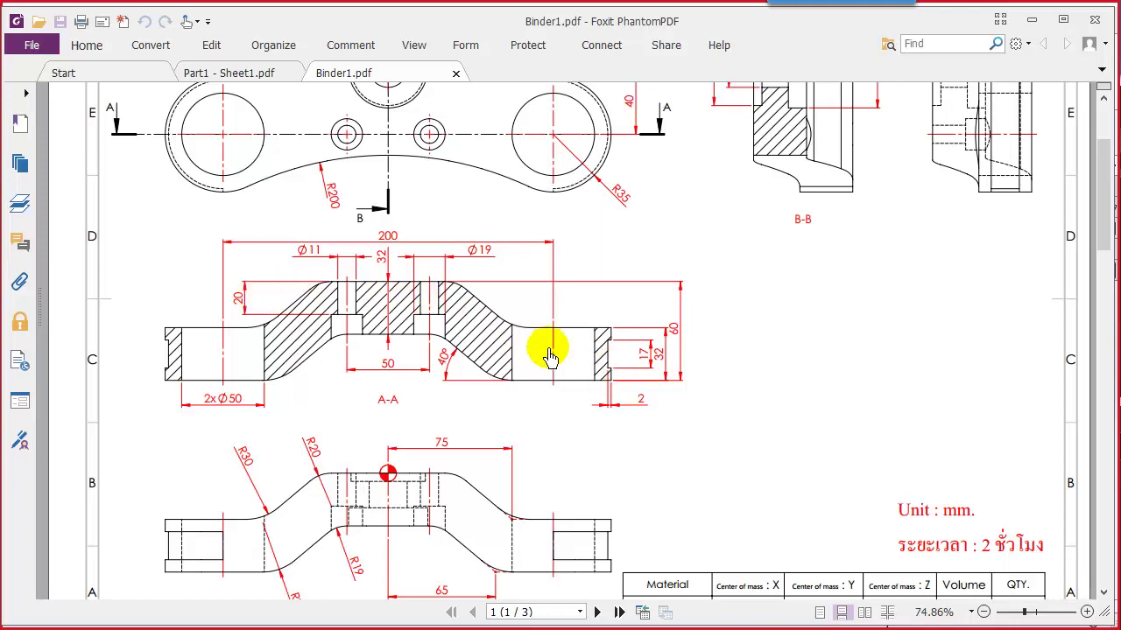
pyautogui.scroll(3, 549, 357)
pyautogui.scroll(-1, 329, 375)
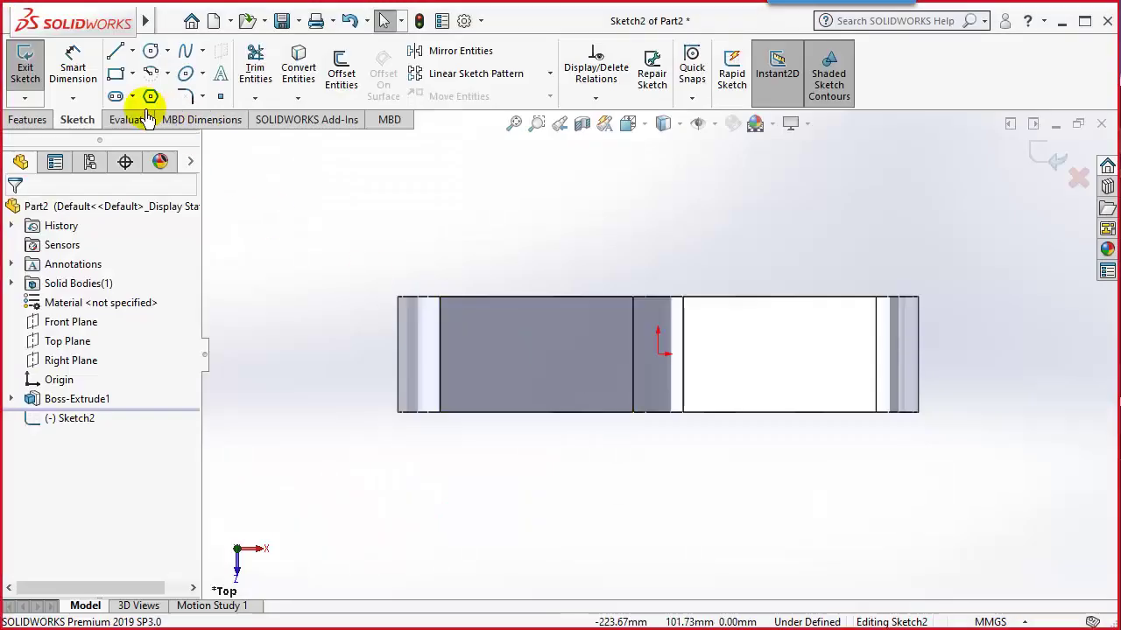
# In SOLIDWORKS, sketch a closed trapezoid with its base, about 154 mm long, on the body's lower edge and a shorter horizontal upper side
pyautogui.click(116, 57)
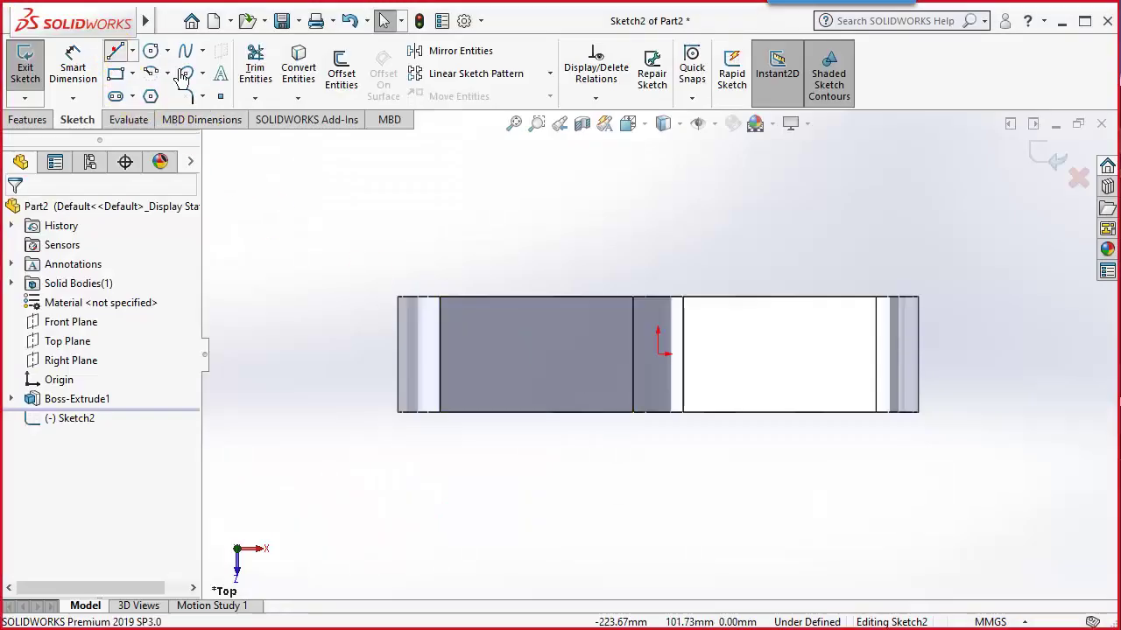
pyautogui.click(778, 412)
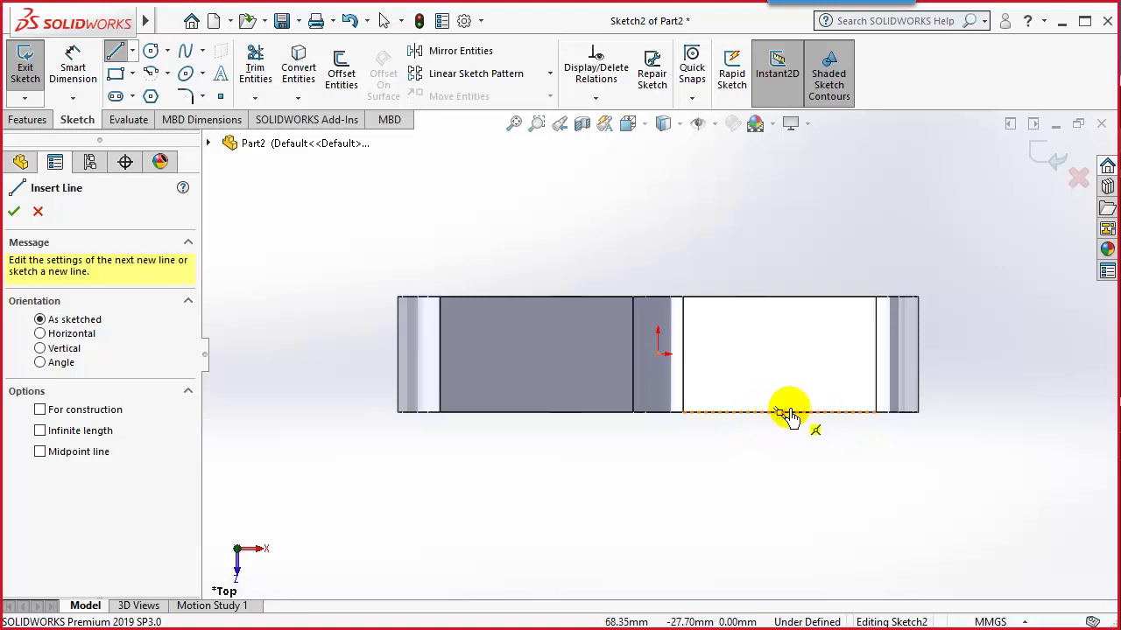
pyautogui.moveTo(804, 425); pyautogui.dragTo(720, 363)
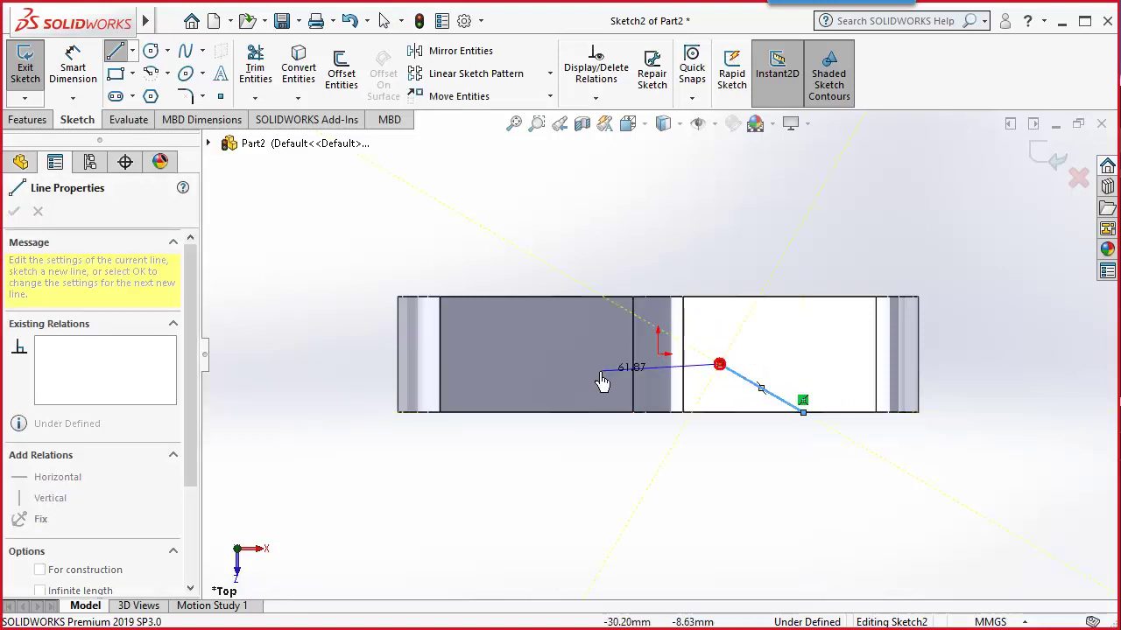
pyautogui.moveTo(595, 363); pyautogui.dragTo(505, 412)
pyautogui.moveTo(505, 412); pyautogui.dragTo(804, 427)
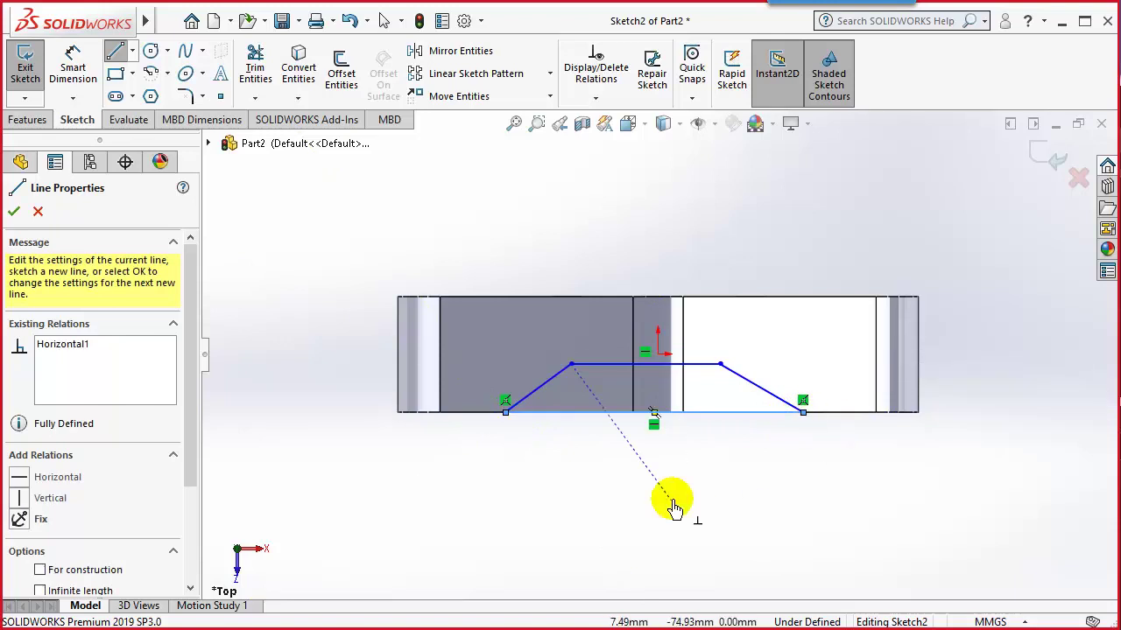
pyautogui.press('Escape')
# Dimension the angle between the trapezoid's base and its right sloped side as 40 degrees
pyautogui.click(73, 68)
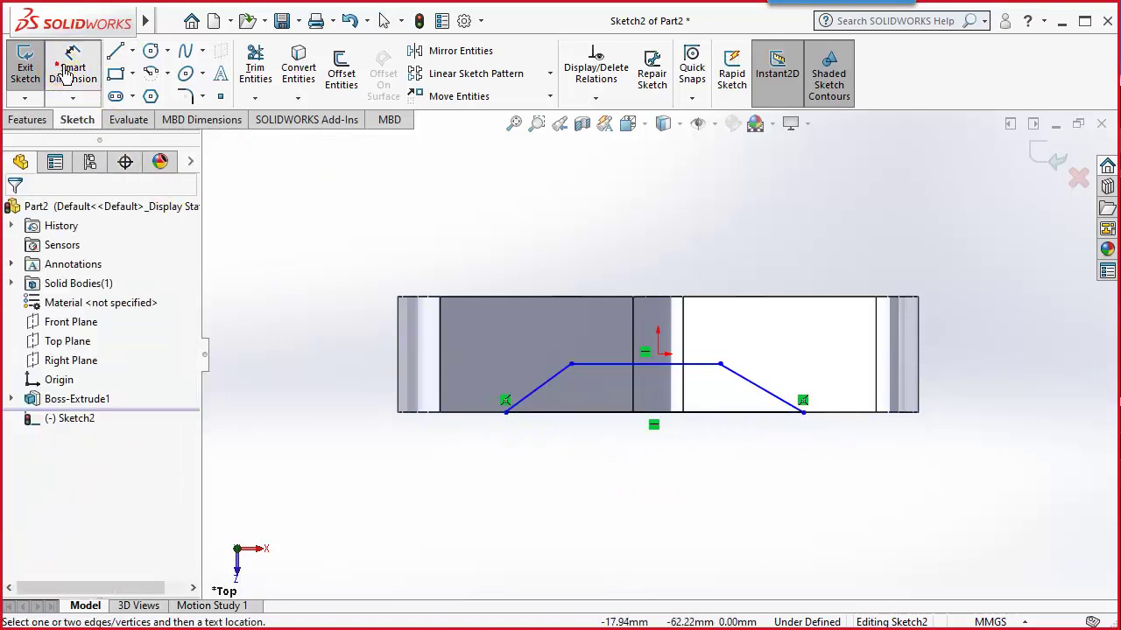
pyautogui.click(741, 425)
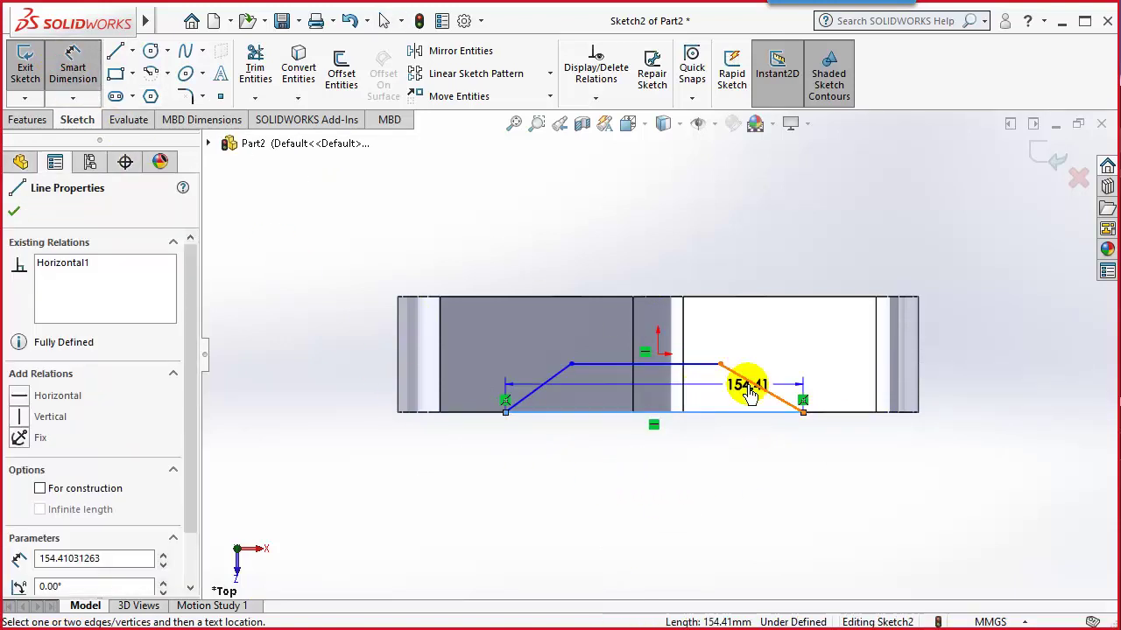
pyautogui.click(748, 381)
pyautogui.click(716, 401)
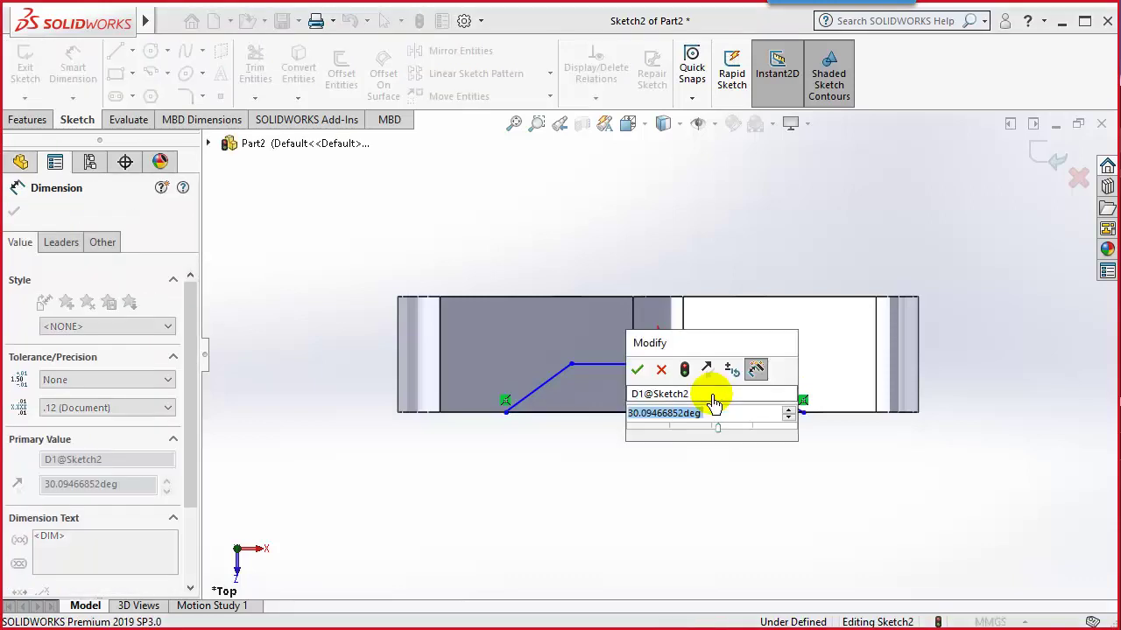
pyautogui.write('40')
pyautogui.press('Return')
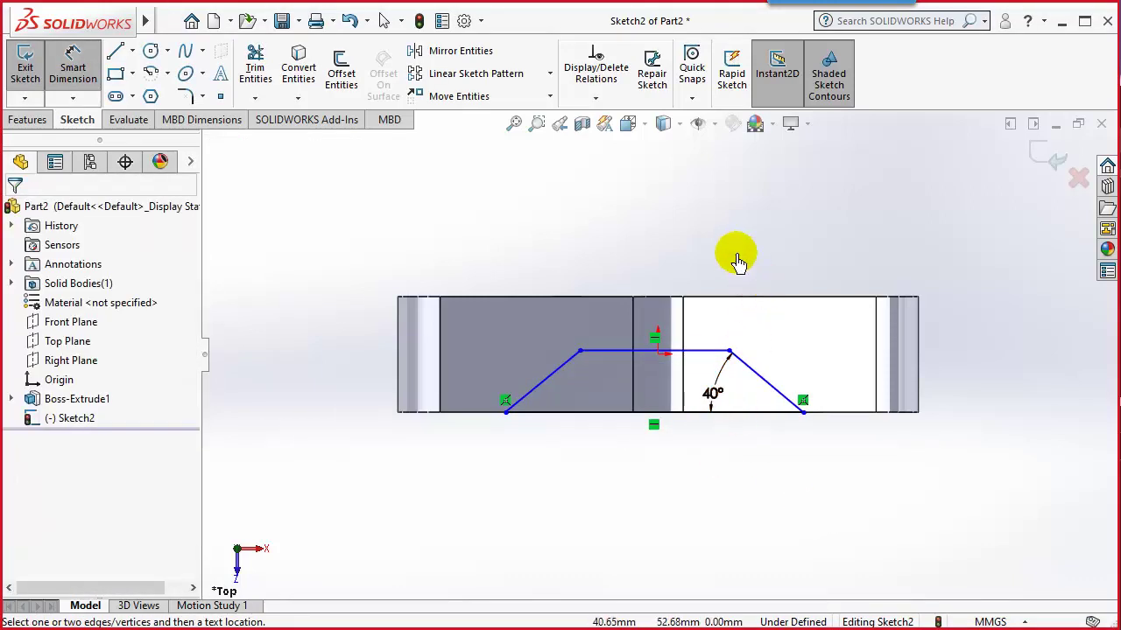
# Check the PDF drawing and set the distance between the trapezoid's upper side and the body's upper edge to 32 mm
pyautogui.scroll(2, 691, 362)
pyautogui.scroll(-3, 671, 361)
pyautogui.scroll(-2, 530, 360)
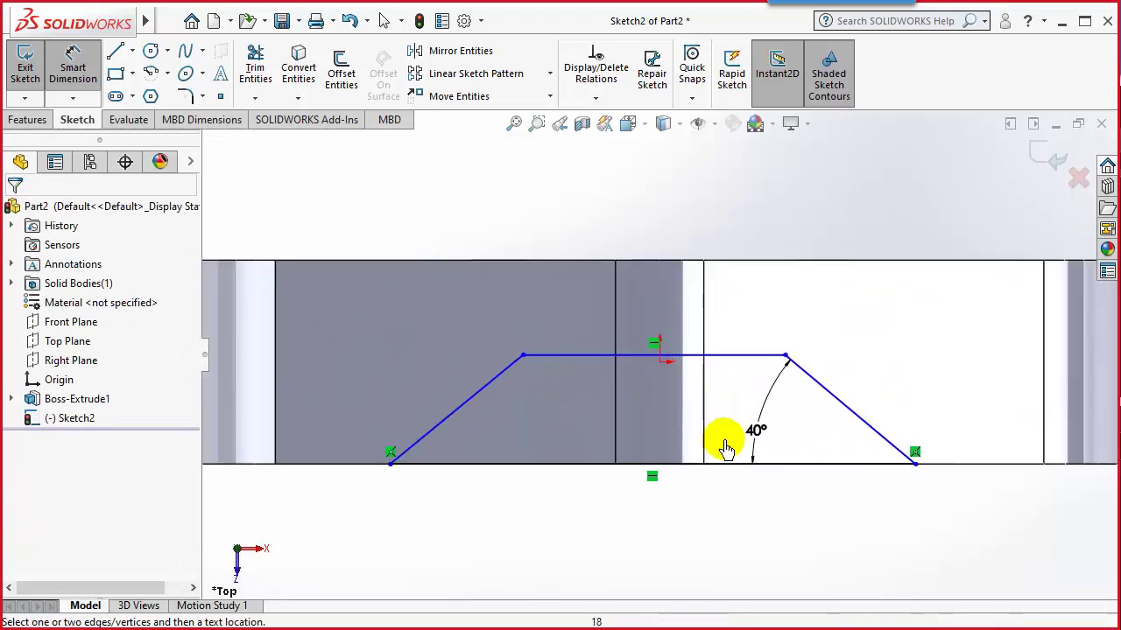
pyautogui.hotkey('alt', 'Tab')
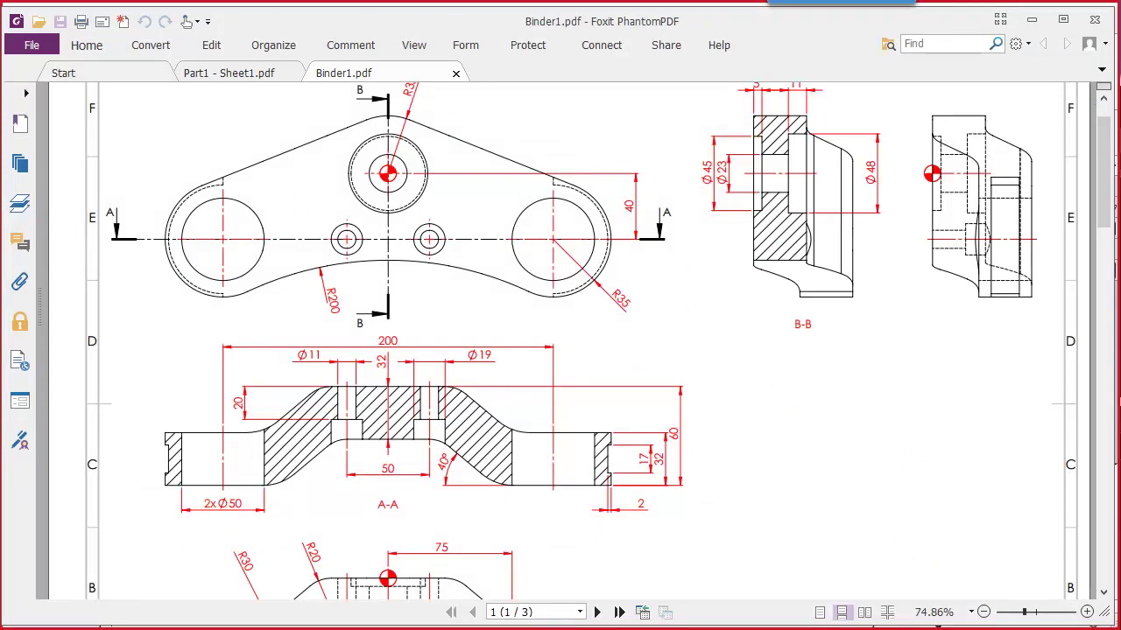
pyautogui.hotkey('alt', 'Tab')
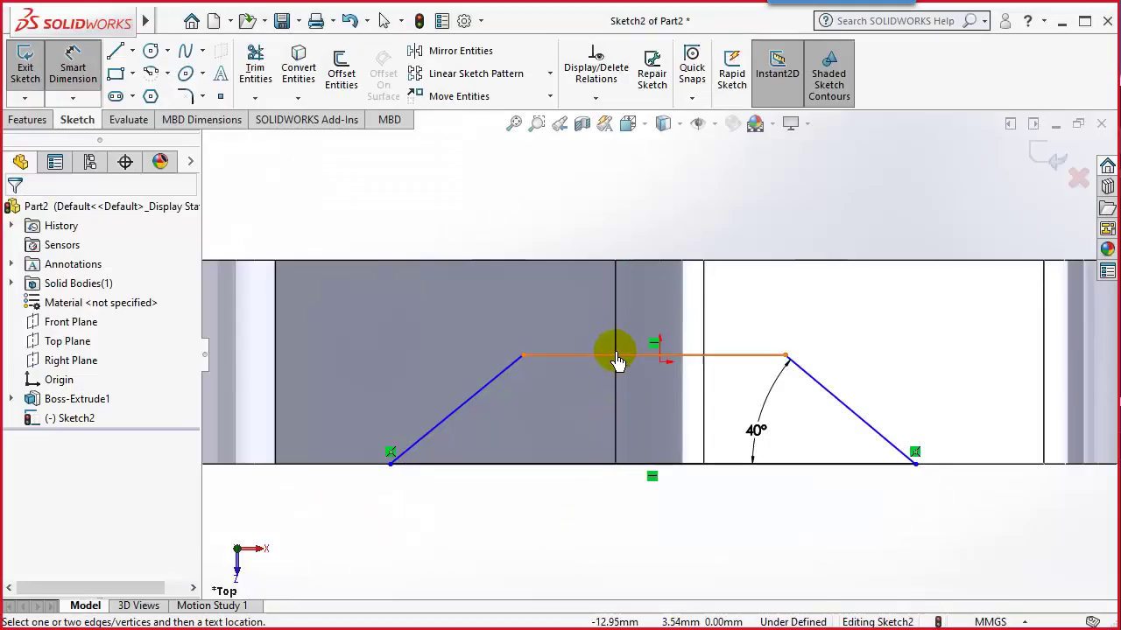
pyautogui.click(617, 357)
pyautogui.click(580, 259)
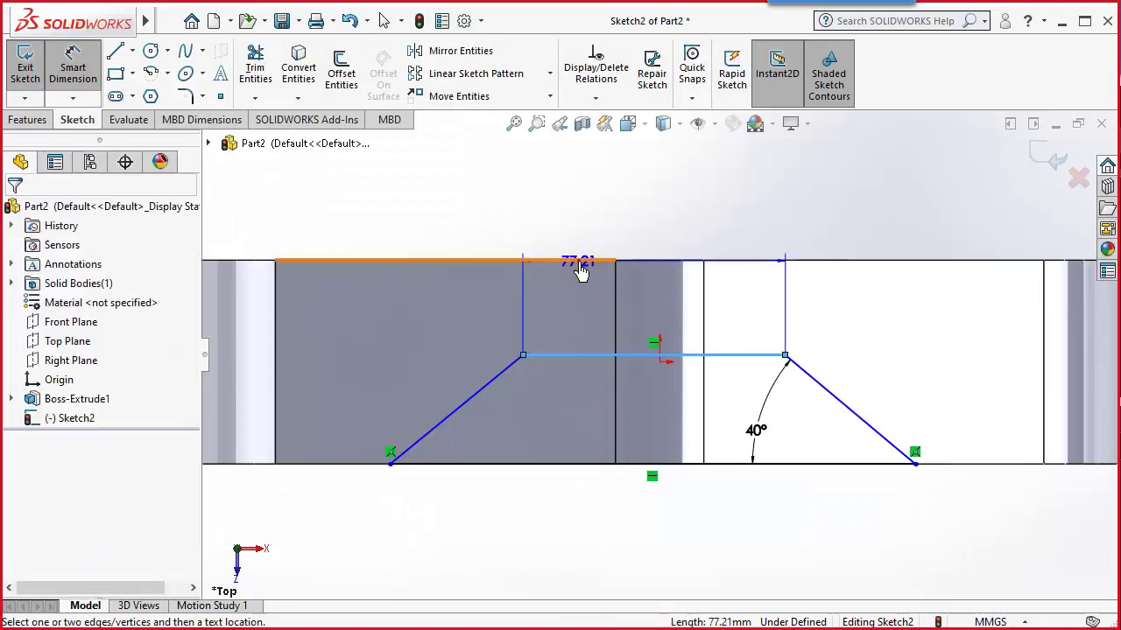
pyautogui.click(581, 210)
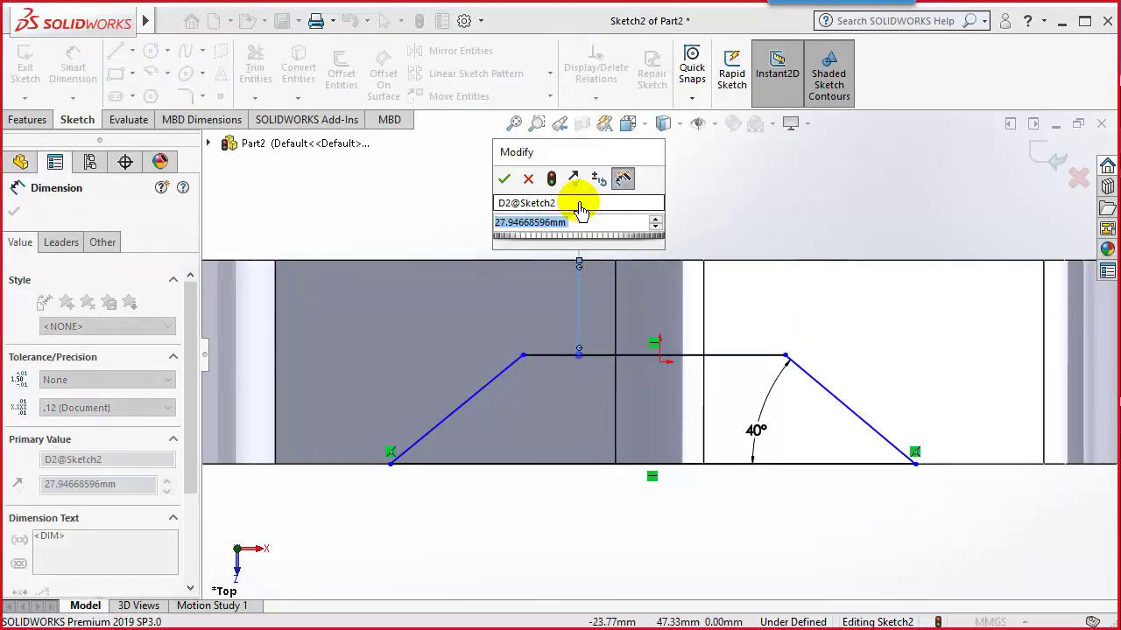
pyautogui.write('32')
pyautogui.press('Return')
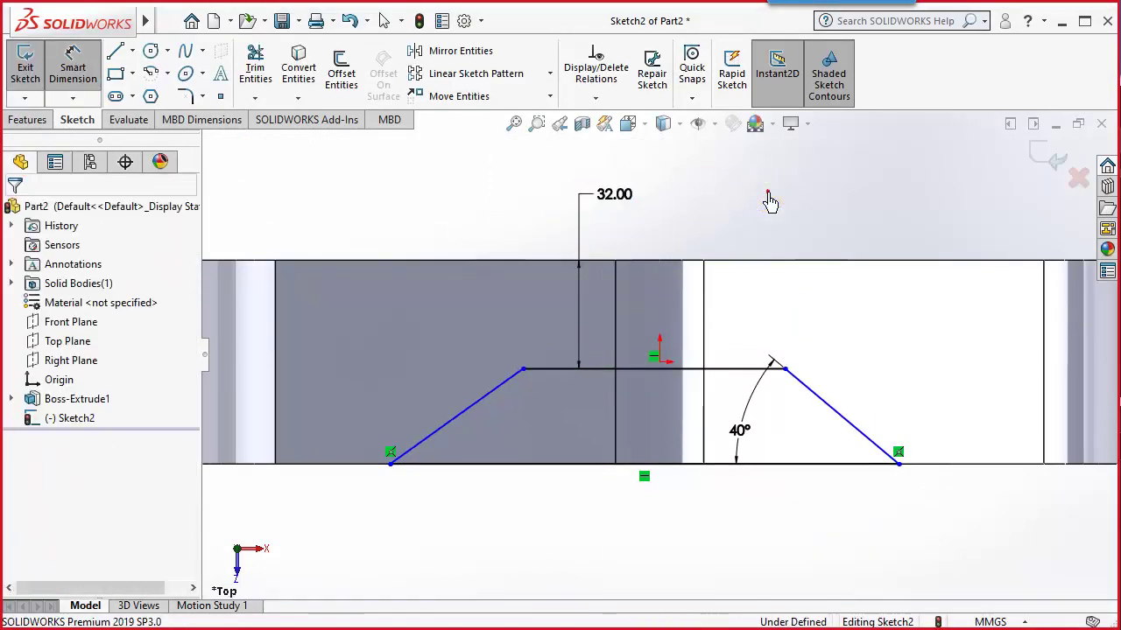
# Check the half-width dimensions in the PDF's lower view and draw a vertical centerline from the origin down past the trapezoid's base
pyautogui.hotkey('alt', 'Tab')
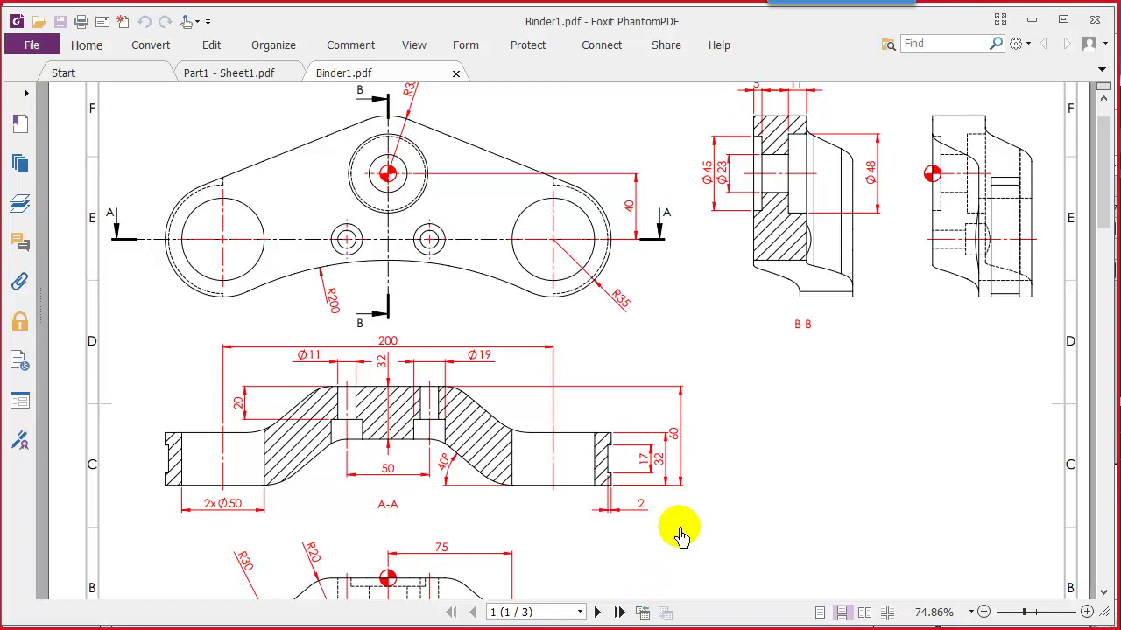
pyautogui.moveTo(675, 531); pyautogui.dragTo(669, 322)
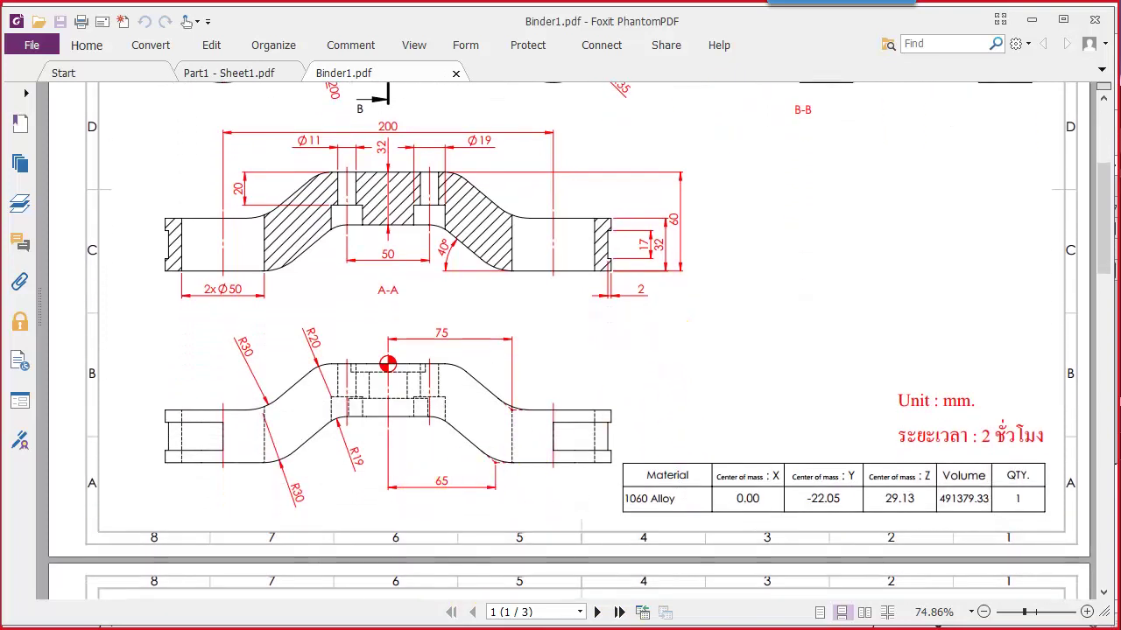
pyautogui.hotkey('alt', 'Tab')
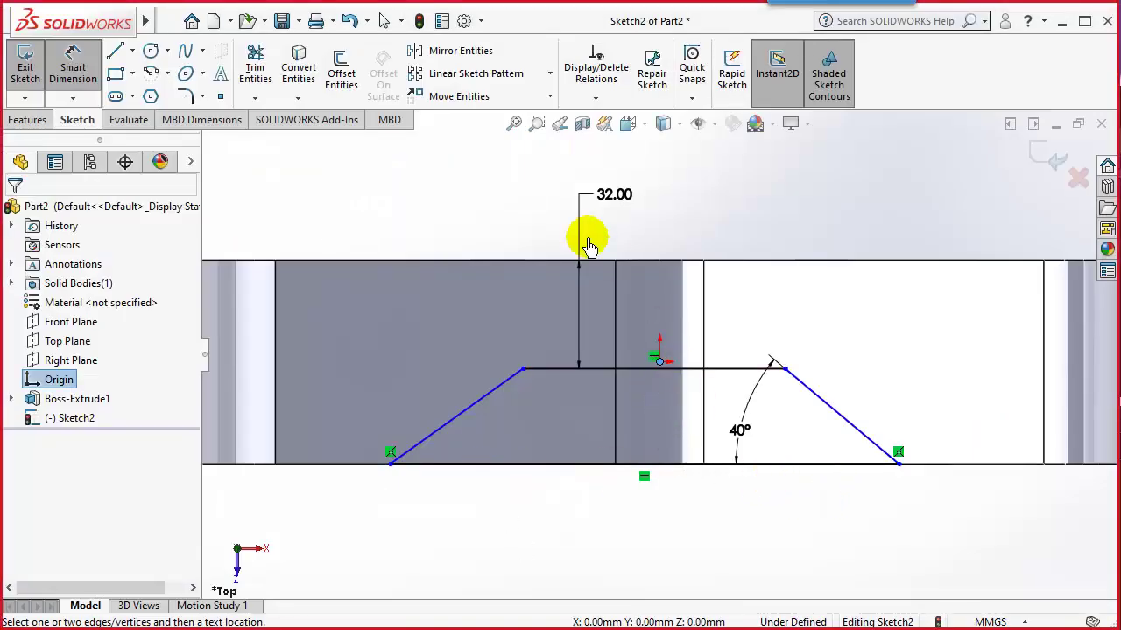
pyautogui.click(377, 206)
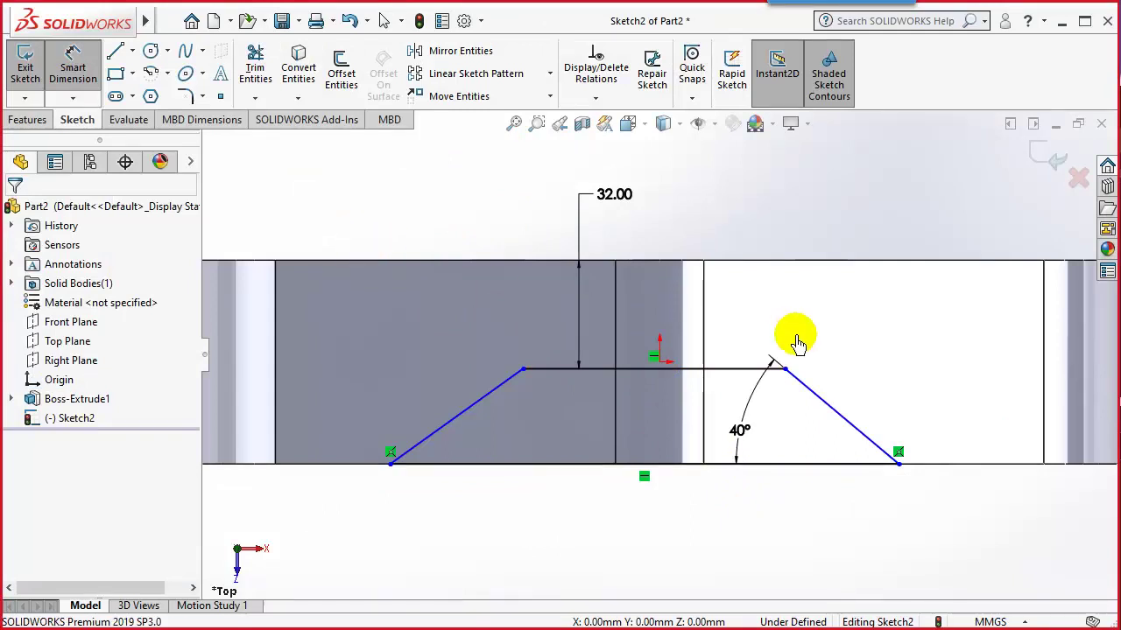
pyautogui.click(132, 51)
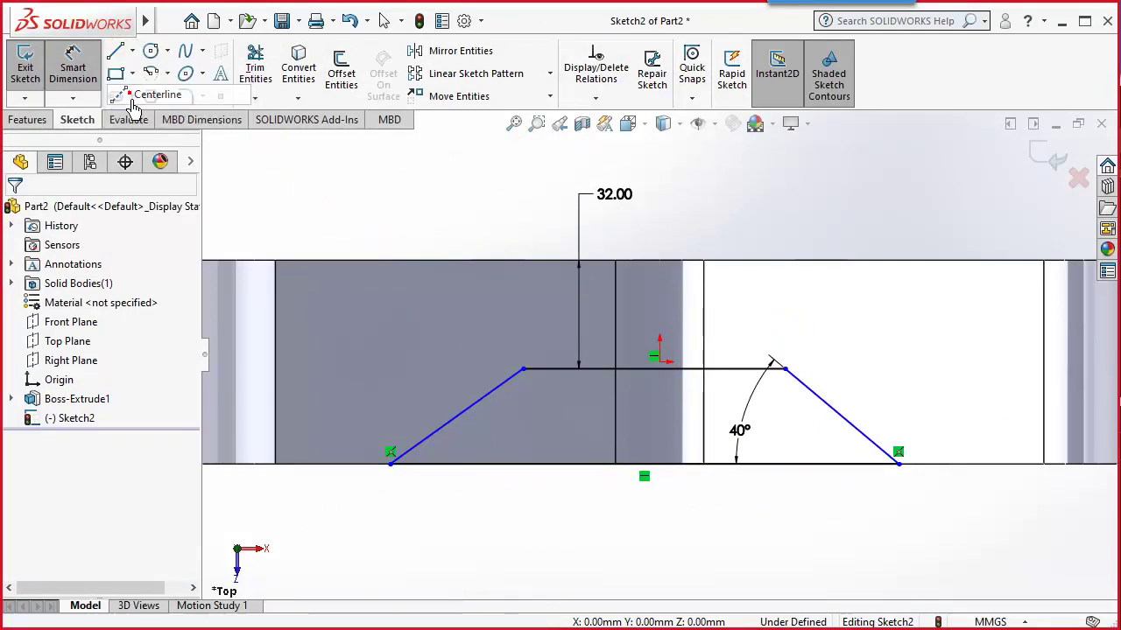
pyautogui.click(171, 92)
pyautogui.moveTo(662, 366); pyautogui.dragTo(661, 477)
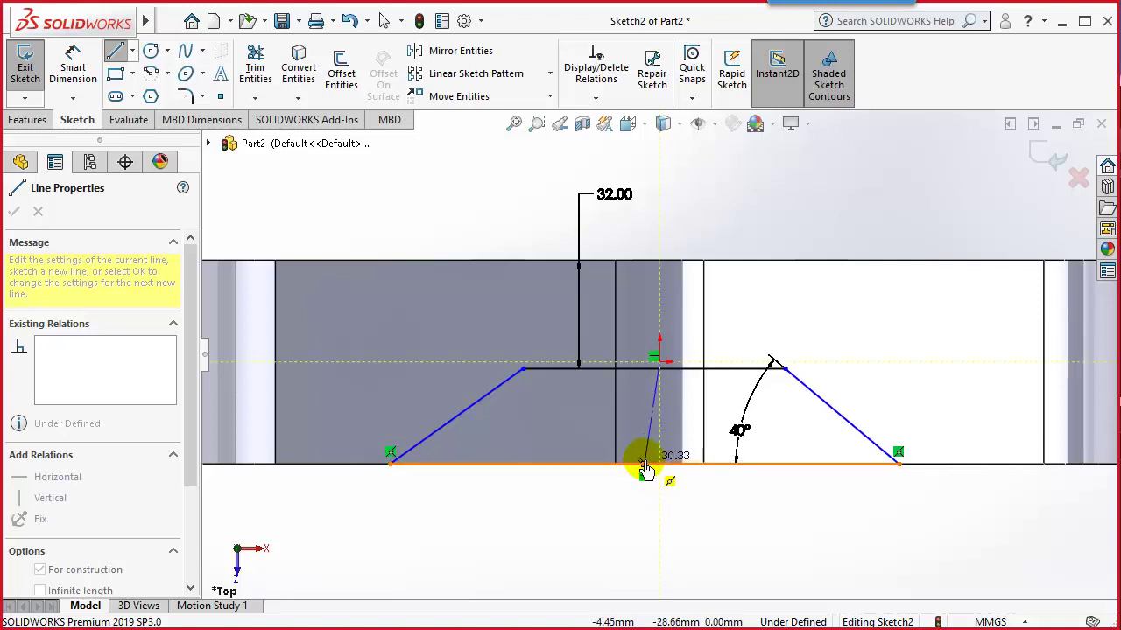
pyautogui.moveTo(645, 473); pyautogui.dragTo(659, 512)
pyautogui.press('Escape')
pyautogui.scroll(2, 725, 412)
pyautogui.scroll(-1, 706, 351)
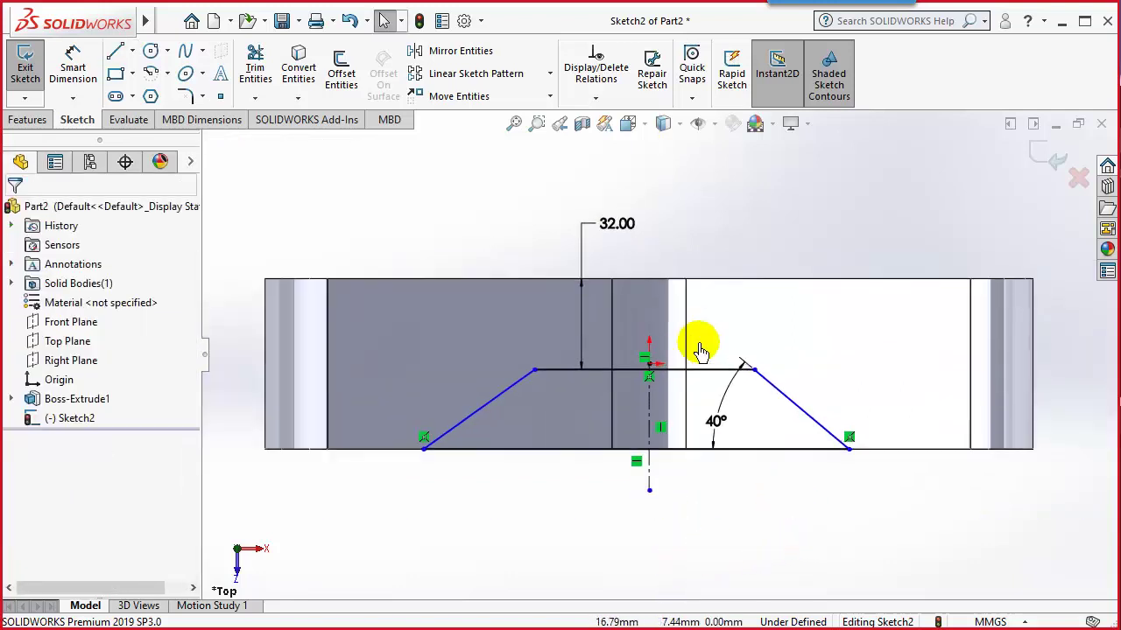
# Dimension the horizontal distance from the vertical centerline to the trapezoid's lower-right corner as 65 mm
pyautogui.click(73, 70)
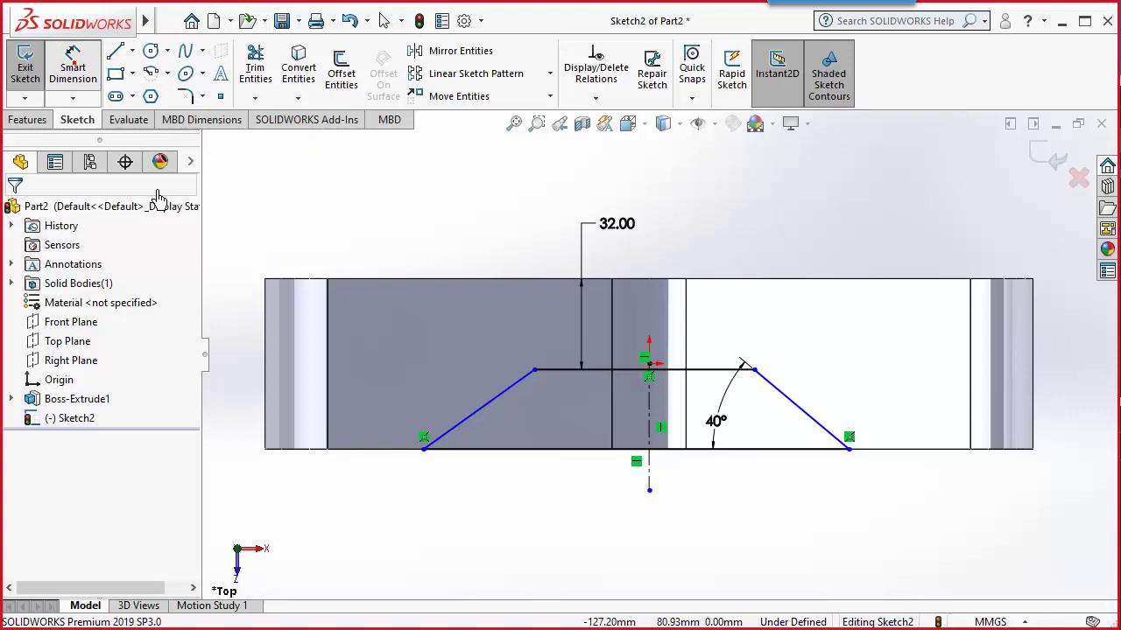
pyautogui.click(648, 477)
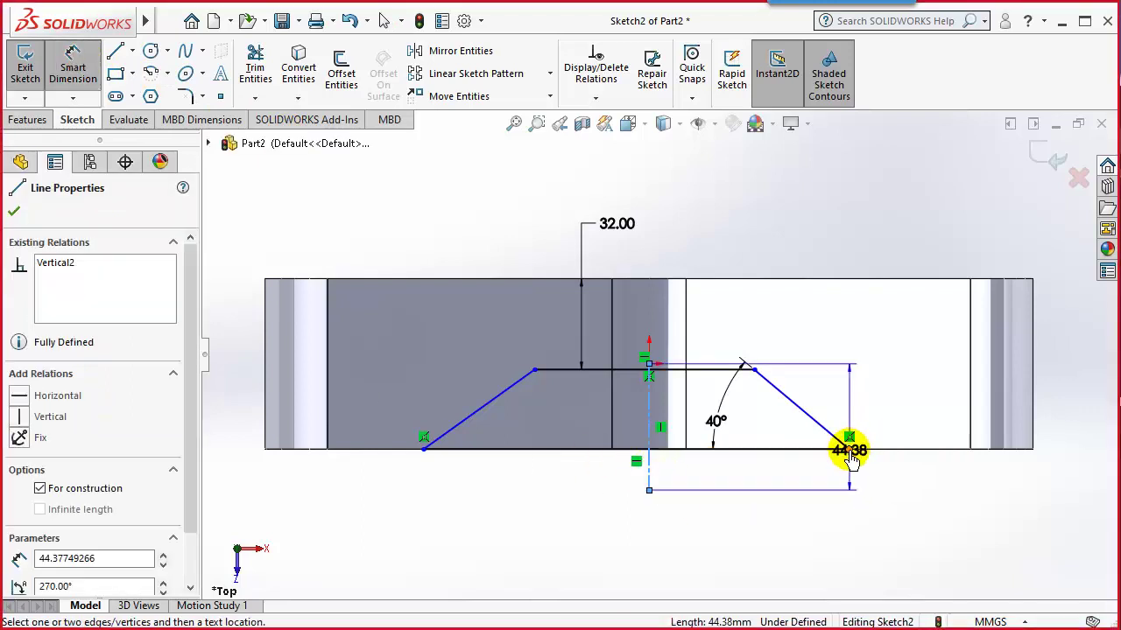
pyautogui.click(848, 450)
pyautogui.click(752, 534)
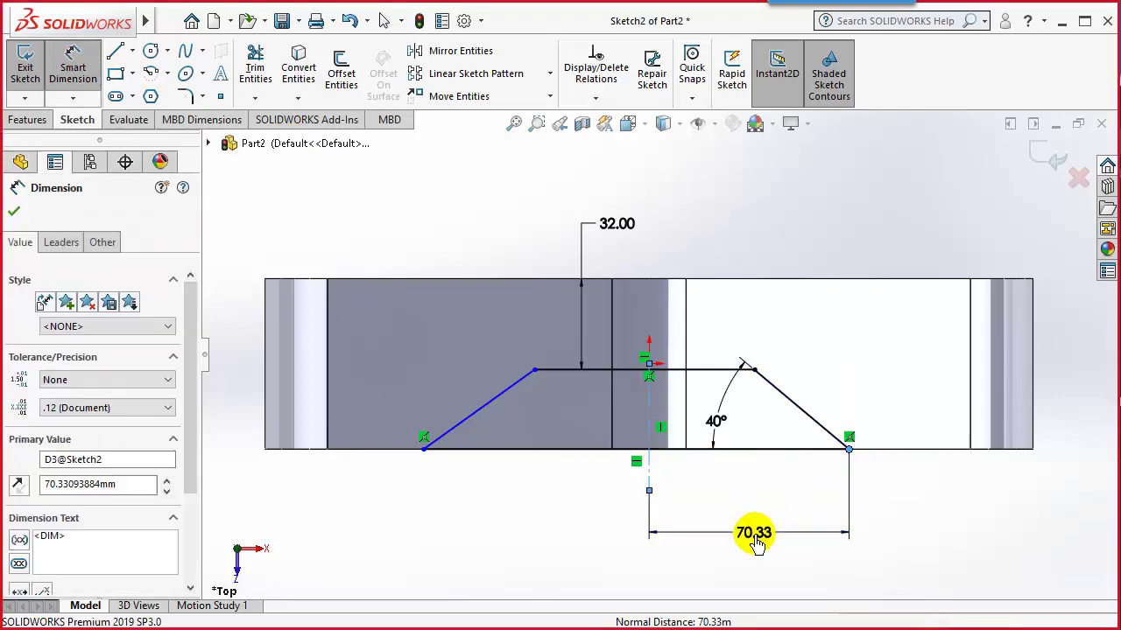
pyautogui.write('65')
pyautogui.press('Return')
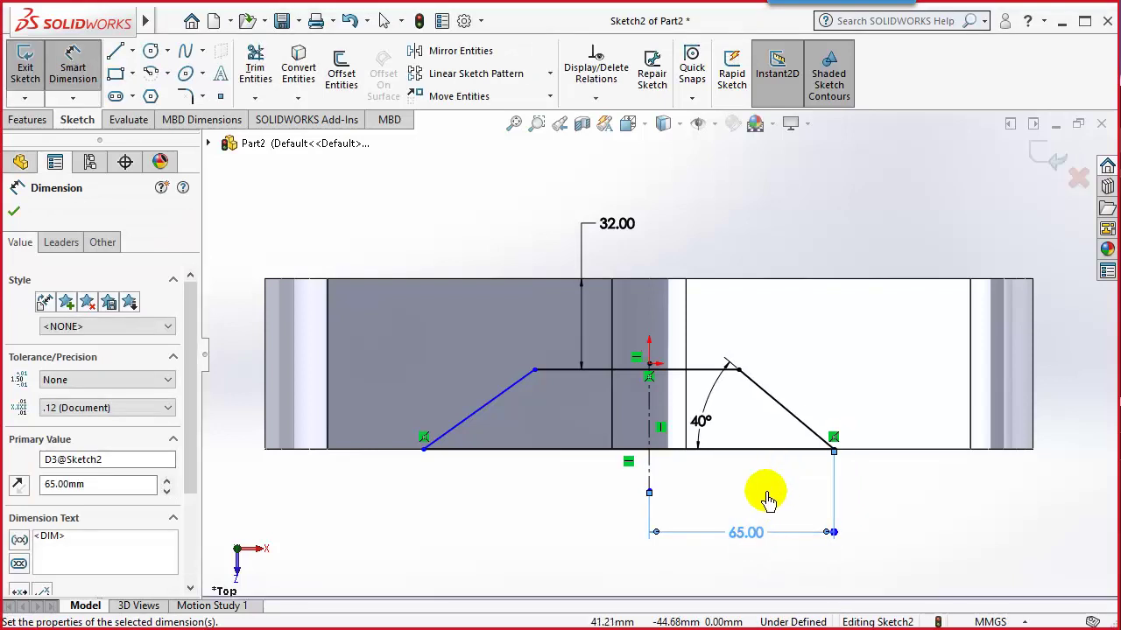
pyautogui.click(766, 491)
pyautogui.scroll(-2, 665, 427)
pyautogui.press('Escape')
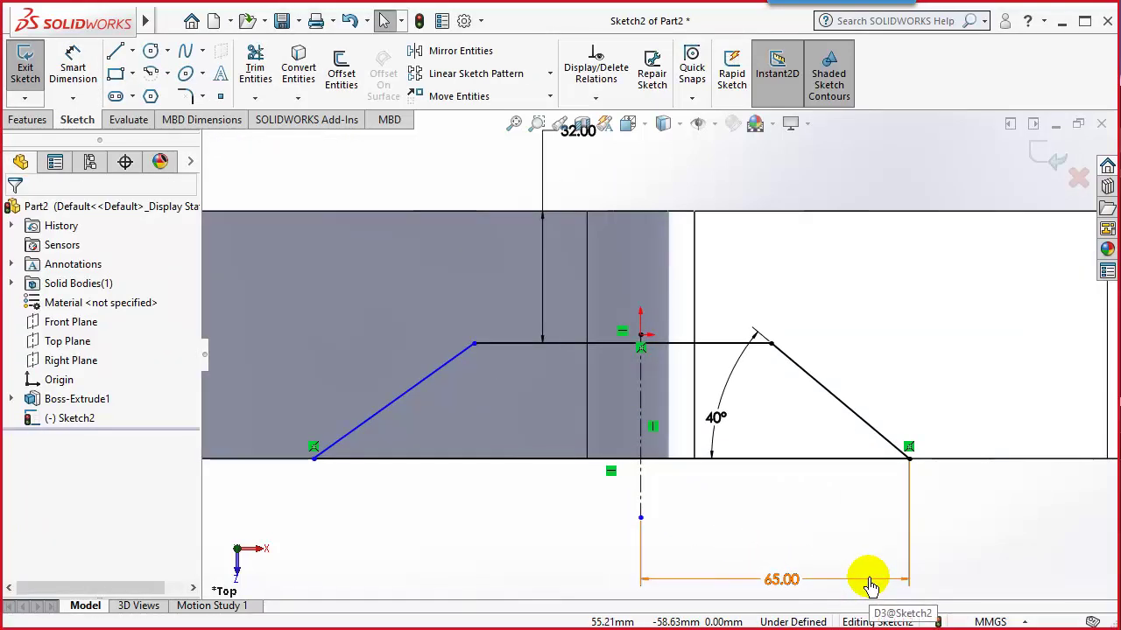
# Dimension the horizontal distance from the vertical centerline to the trapezoid's lower-left corner as 65 mm
pyautogui.click(72, 70)
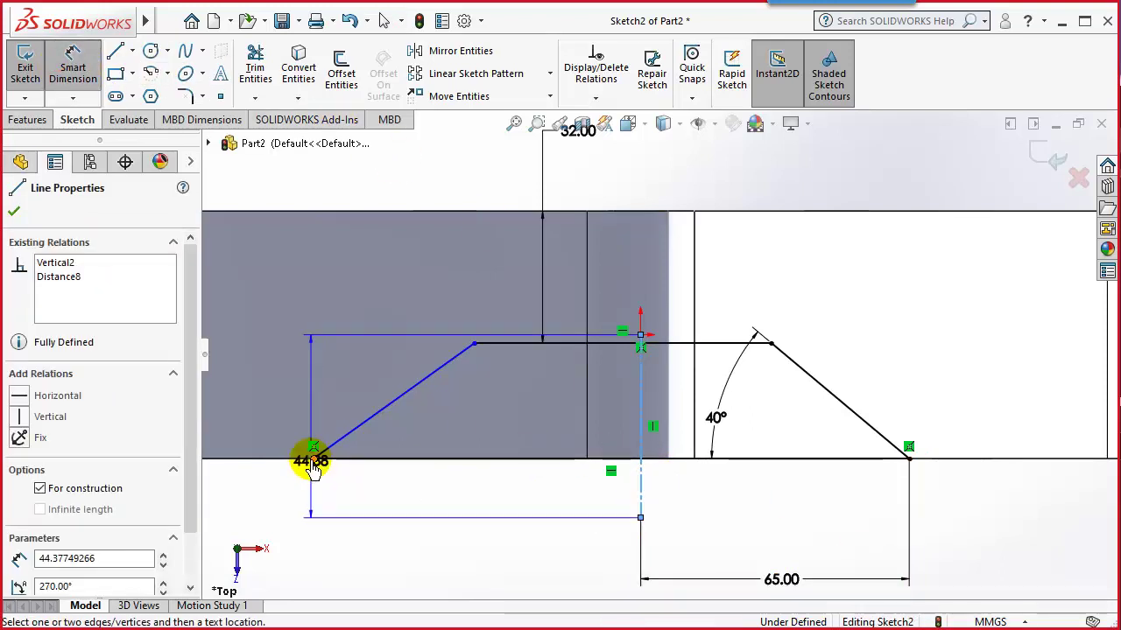
pyautogui.click(313, 458)
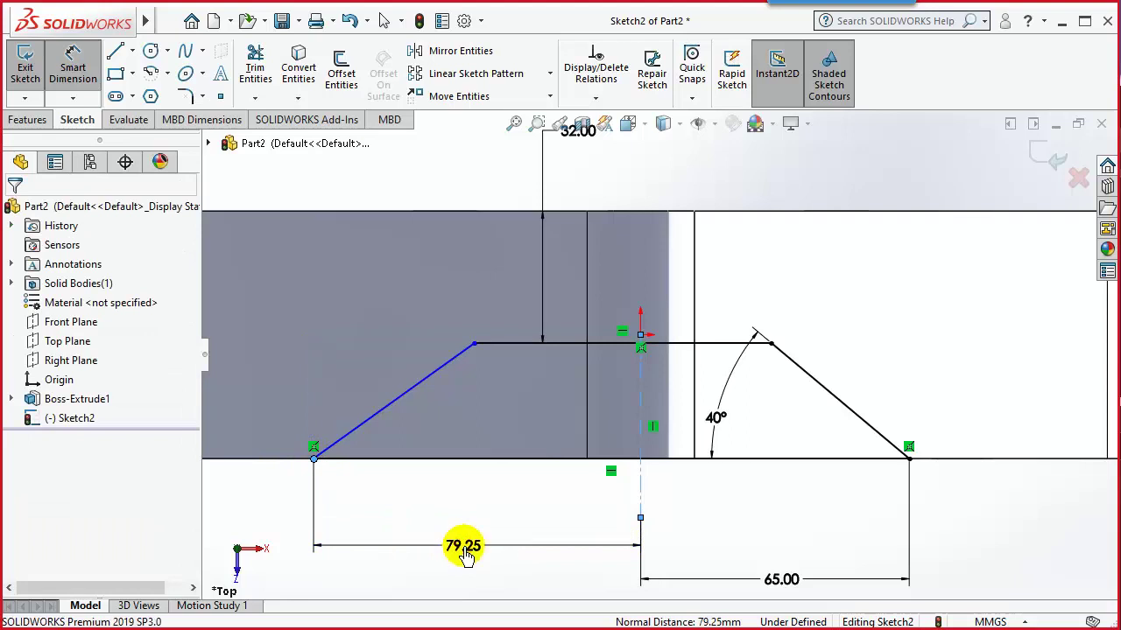
pyautogui.click(465, 553)
pyautogui.write('65')
pyautogui.press('Return')
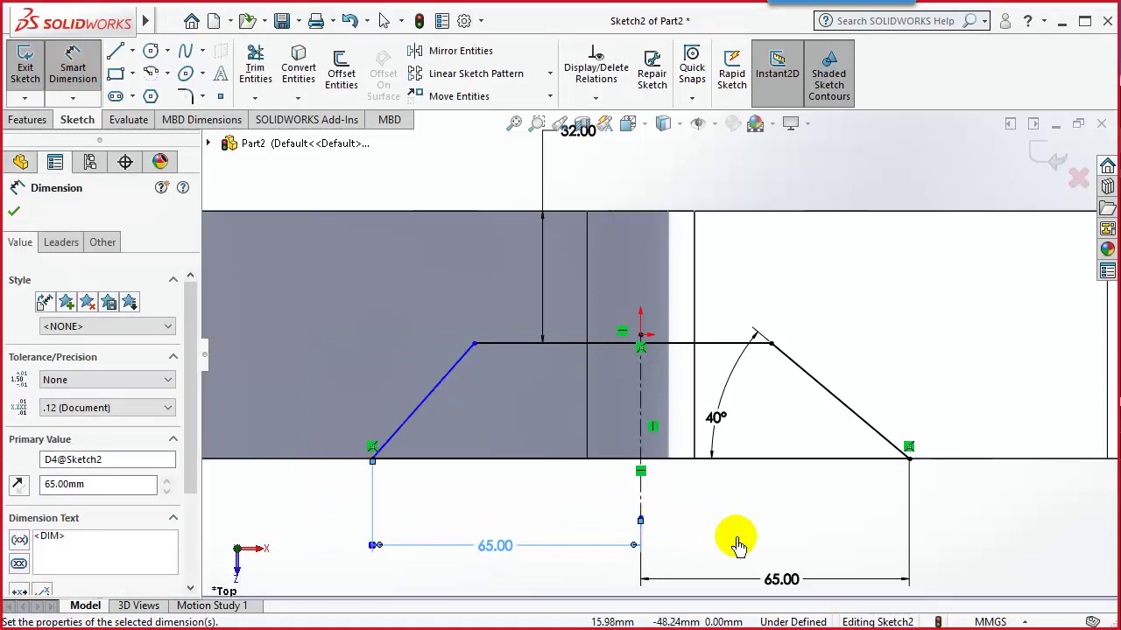
pyautogui.click(740, 541)
# Dimension the angle between the trapezoid's base and its left sloped side as 40 degrees, and reposition the angle dimensions inside the trapezoid
pyautogui.click(451, 378)
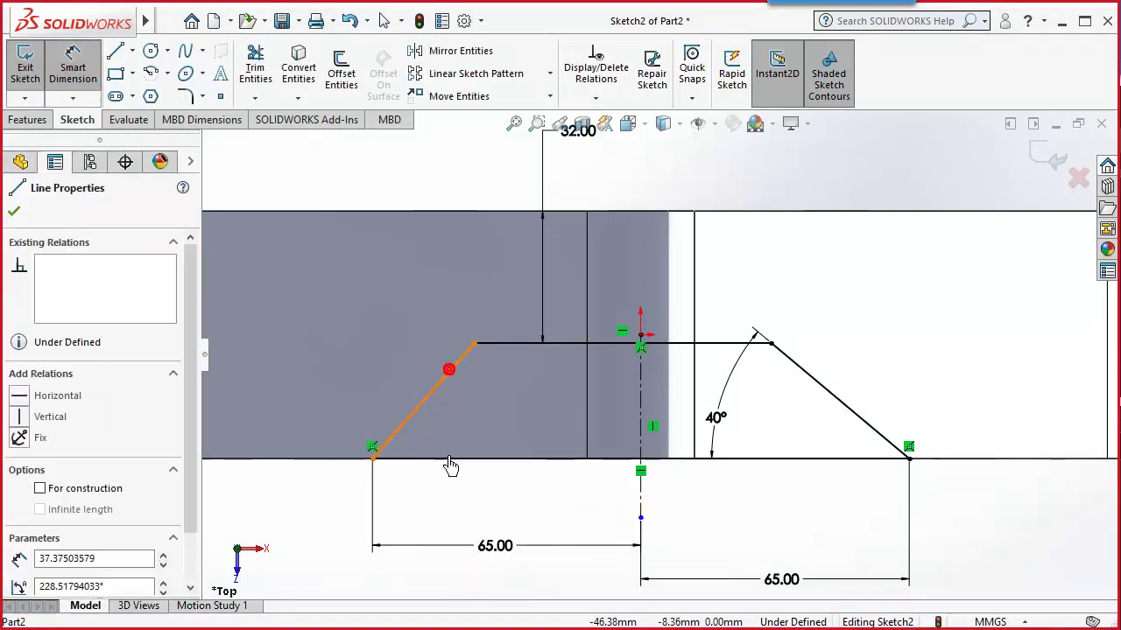
pyautogui.click(444, 458)
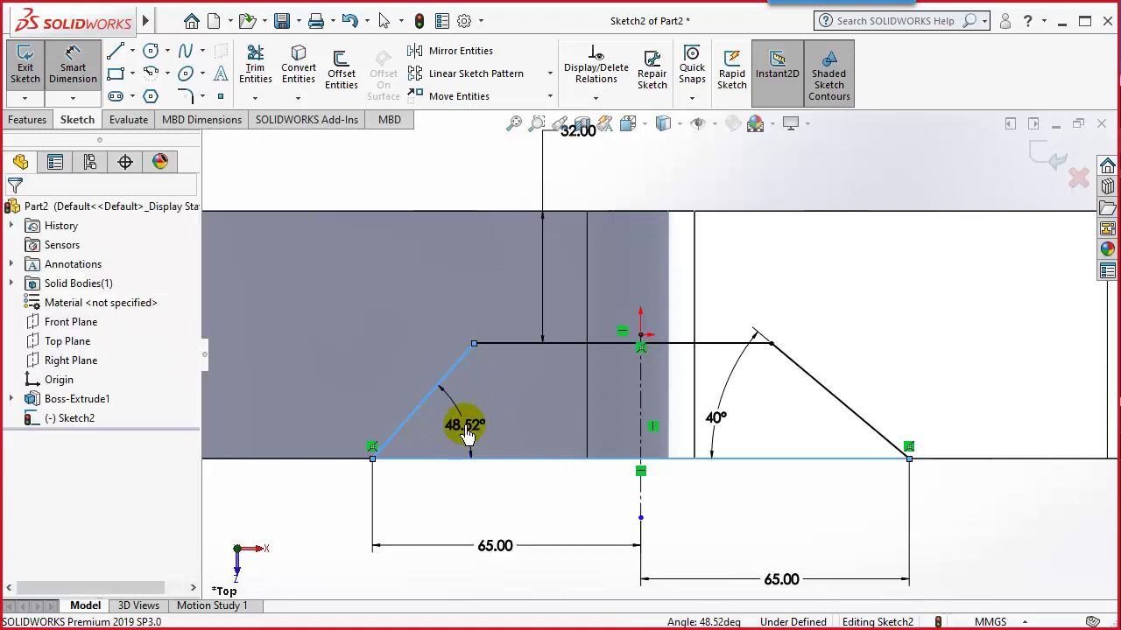
pyautogui.click(468, 435)
pyautogui.write('40')
pyautogui.press('Return')
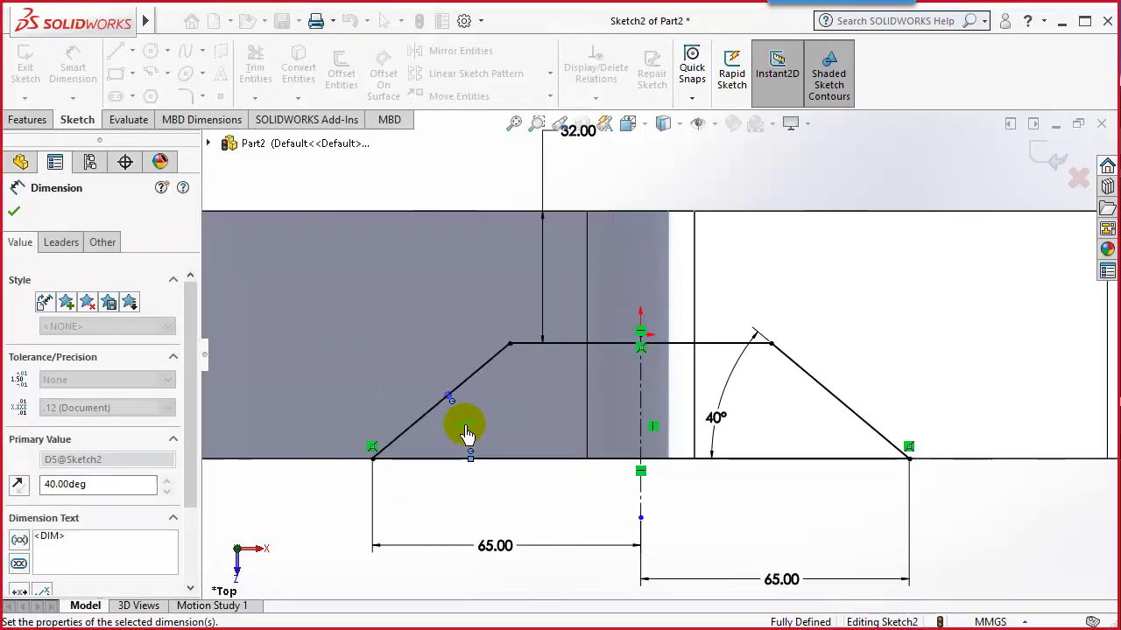
pyautogui.click(788, 508)
pyautogui.press('f')
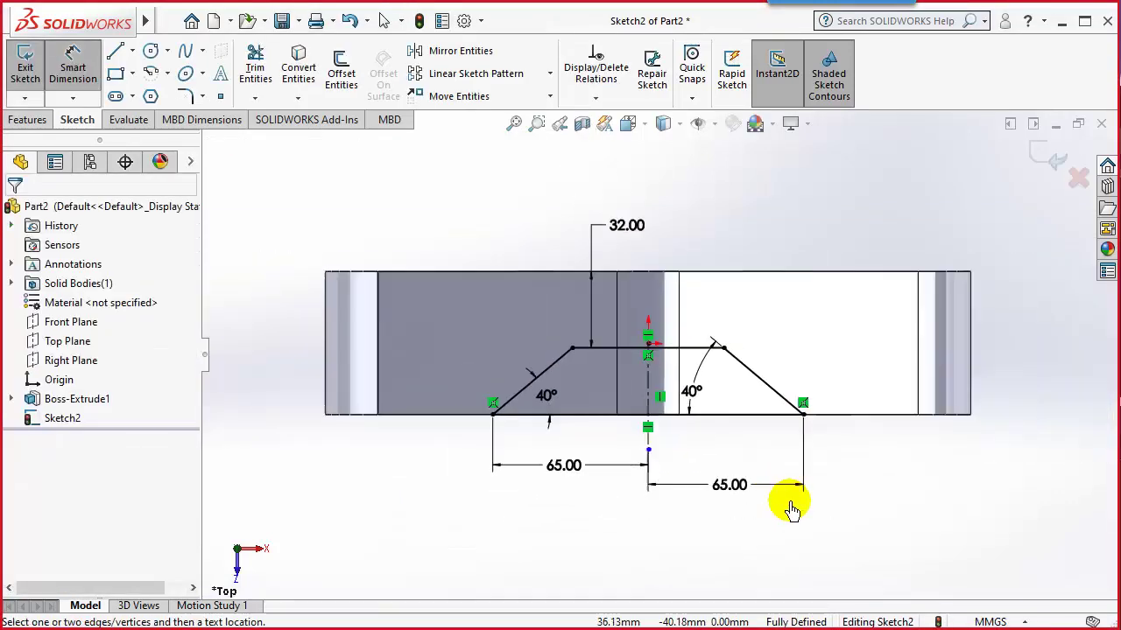
pyautogui.scroll(-2, 692, 394)
pyautogui.click(692, 403)
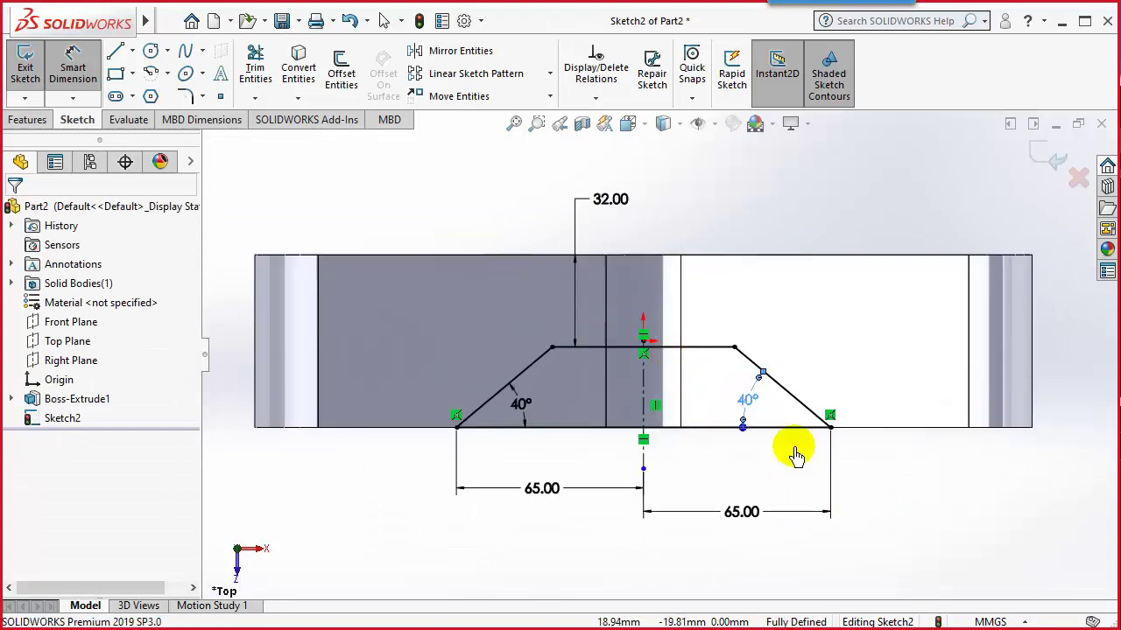